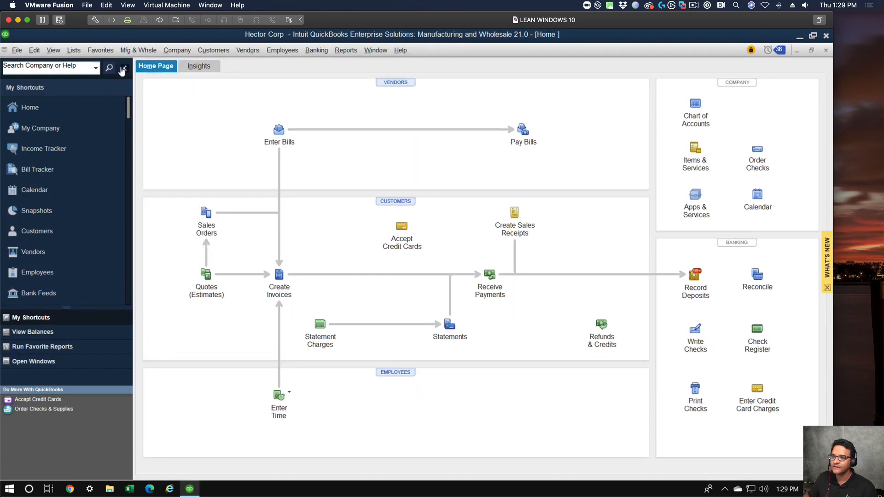
Collapse the shortcuts sidebar and try to open the Bank Feeds Center.
left_click(124, 68)
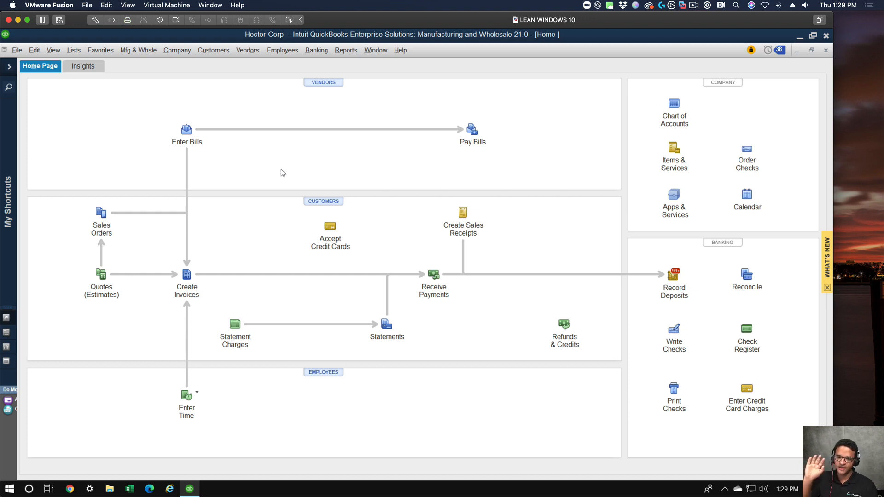
left_click(318, 51)
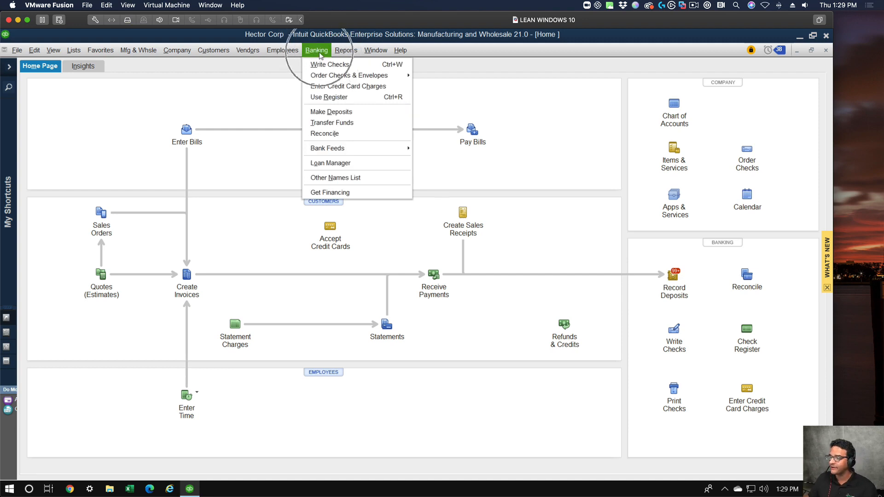
mouse_move(341, 148)
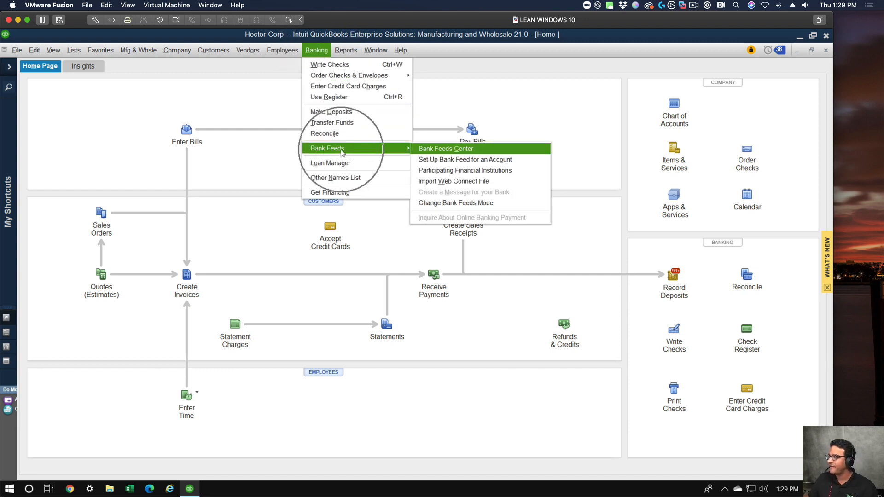
left_click(474, 148)
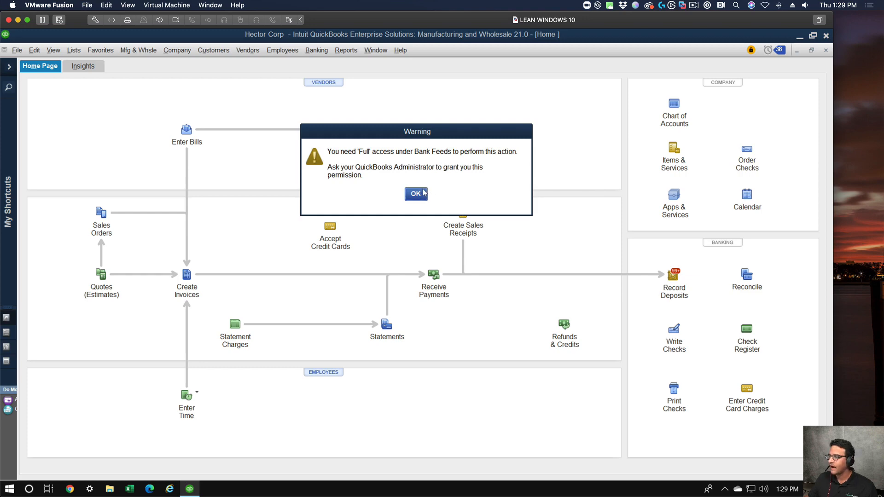
left_click(420, 193)
Close the current company file and reopen Hector Corp.qbw from the list of previously opened companies.
left_click(17, 49)
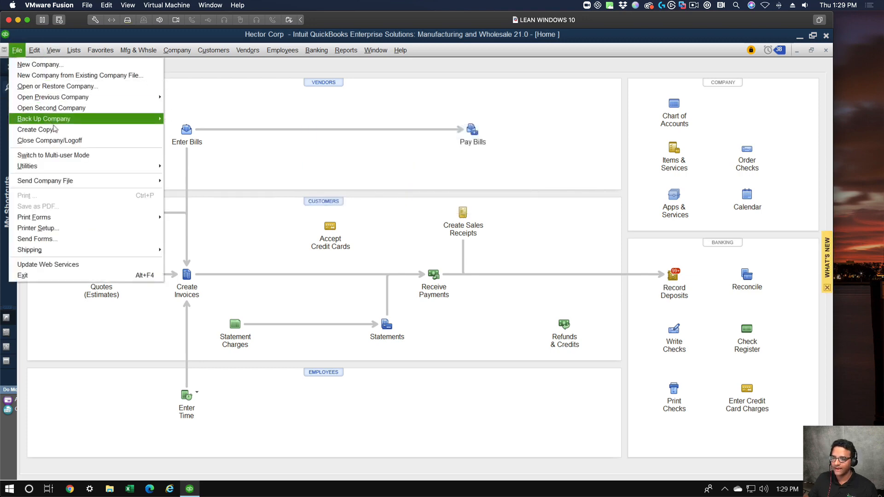
left_click(58, 141)
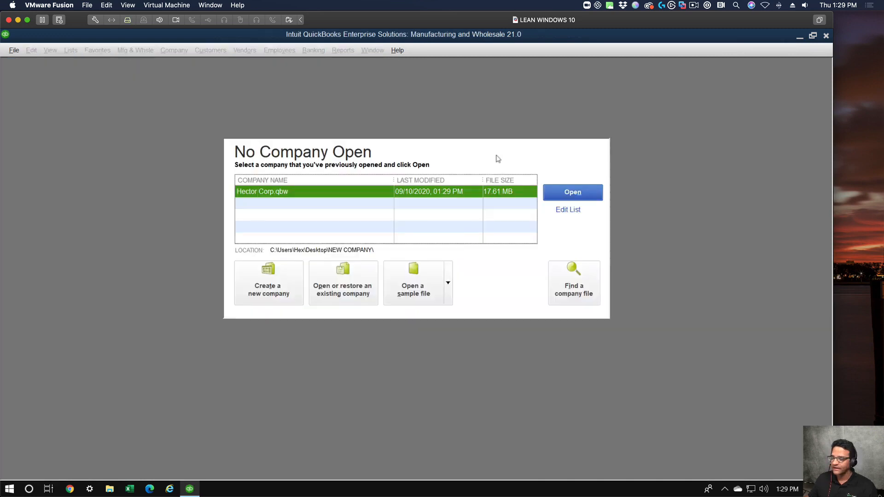
double_click(284, 190)
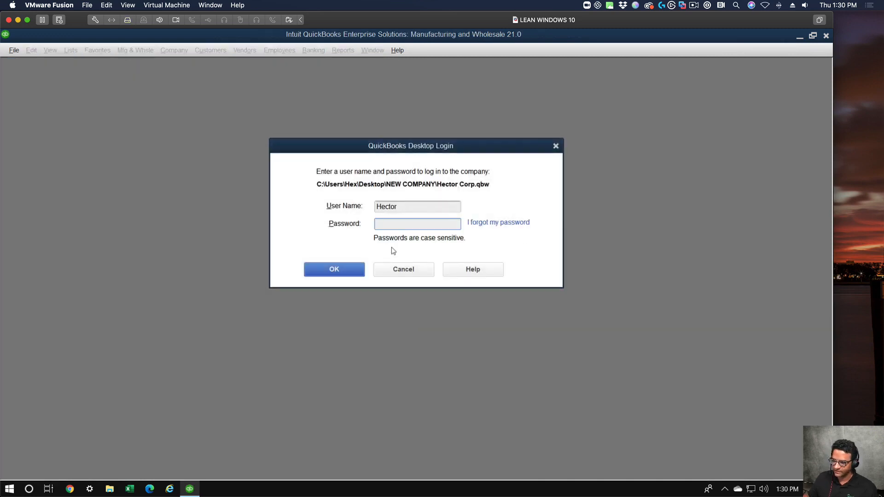
Log in to the company file as Admin with the account password and maximize the Home window.
left_click_drag(408, 208, 263, 186)
type("Admin")
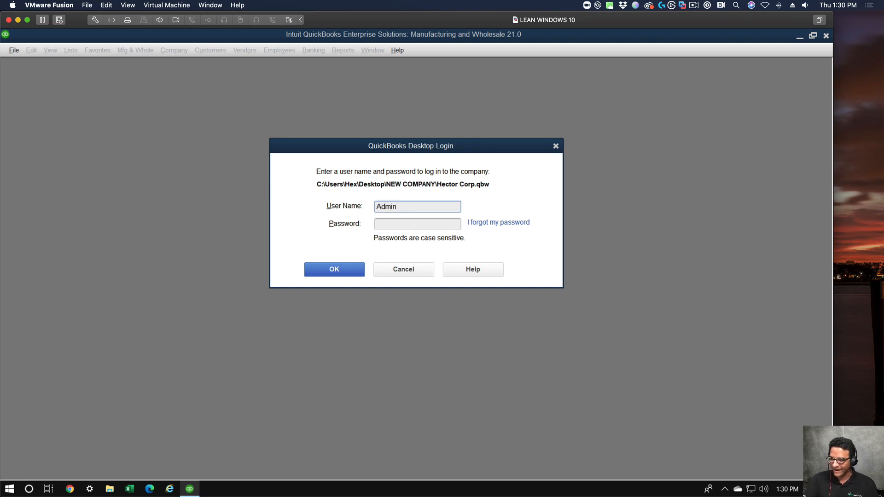
key("Tab")
type("********")
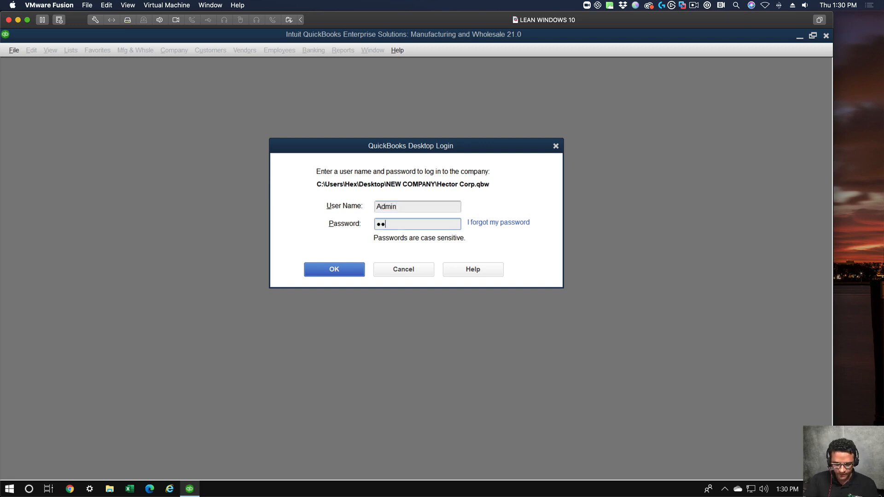
type("*")
key("Return")
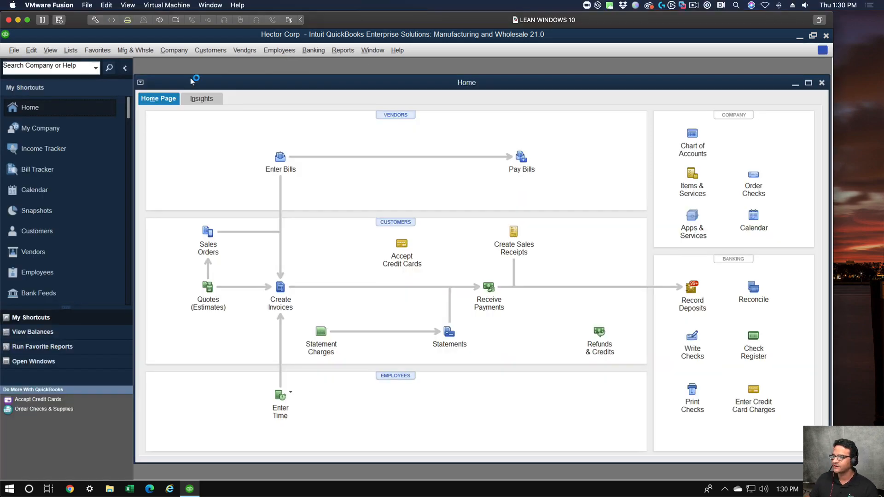
double_click(198, 80)
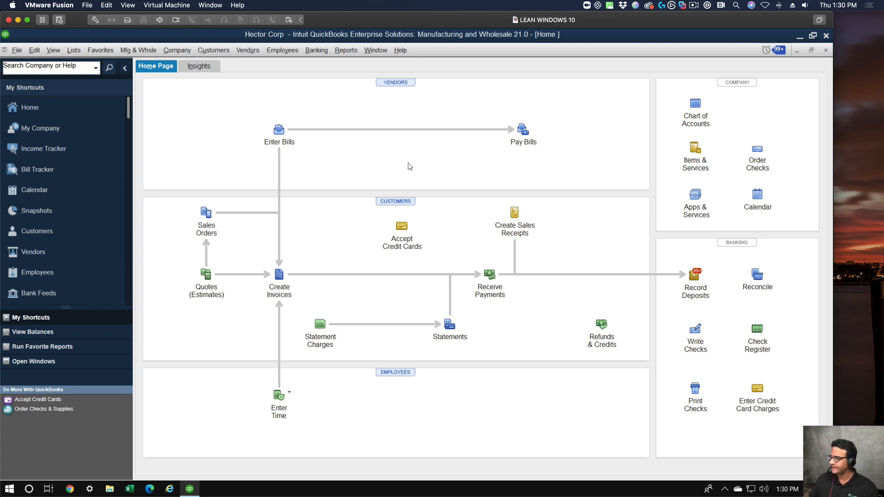
Open the Bank Feeds Center, maximize its window and collapse the shortcuts sidebar.
left_click(321, 52)
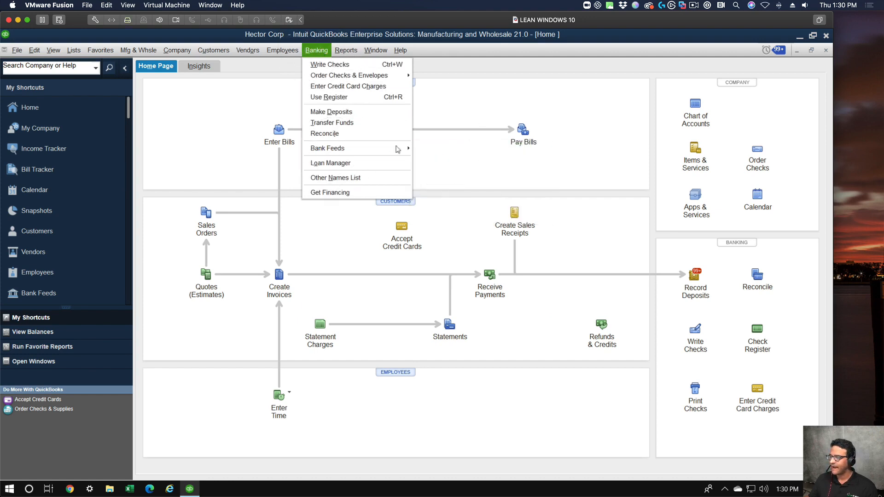
mouse_move(400, 148)
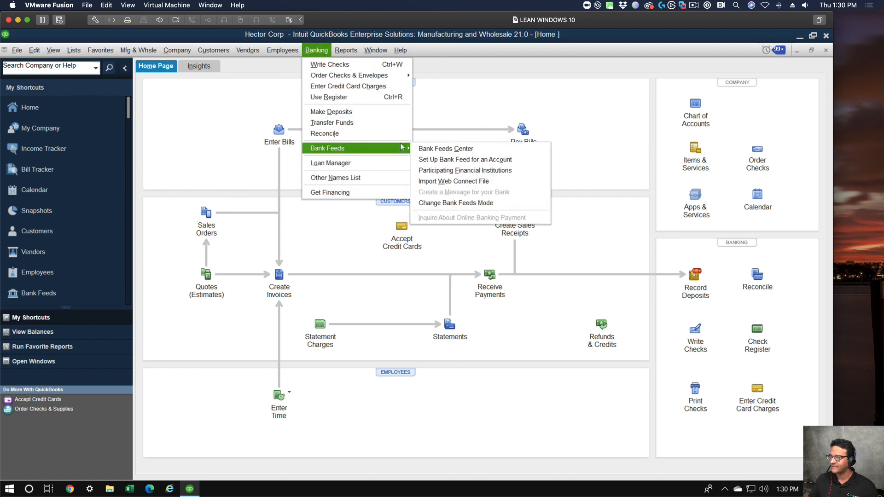
left_click(445, 148)
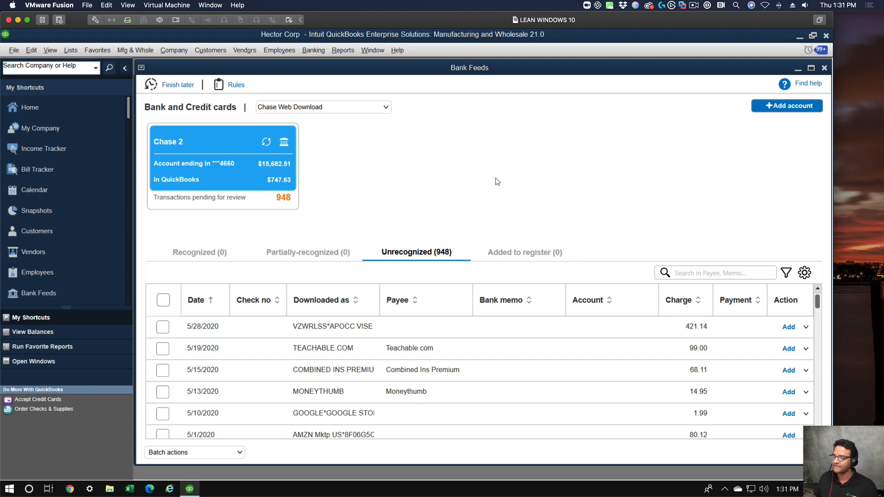
double_click(474, 66)
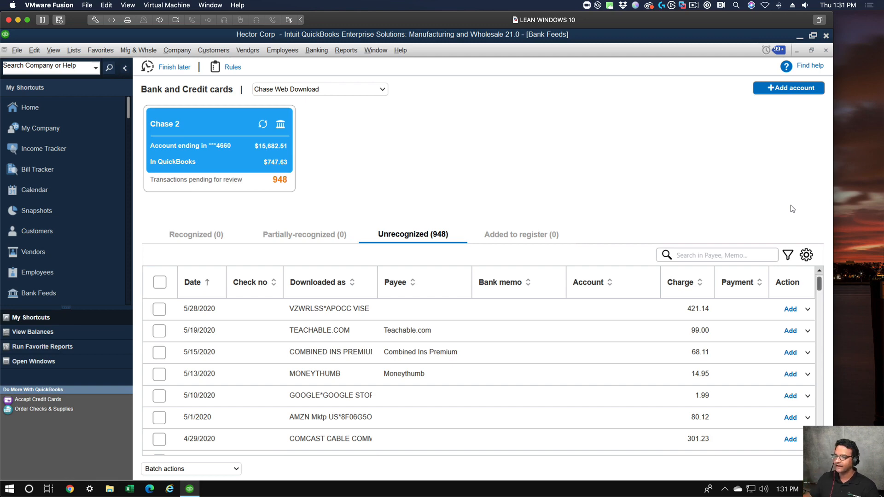
left_click(125, 68)
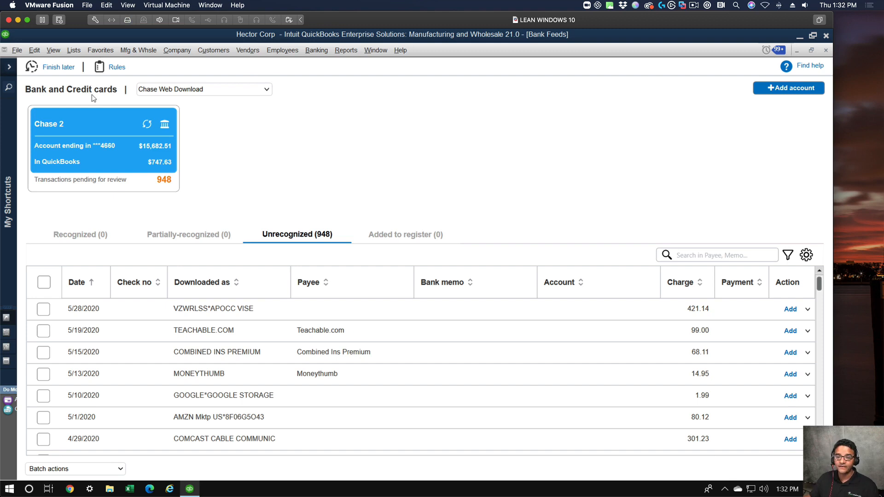
Check the bank selection list and try to refresh the Chase 2 feed, closing the Chase website window.
left_click(267, 90)
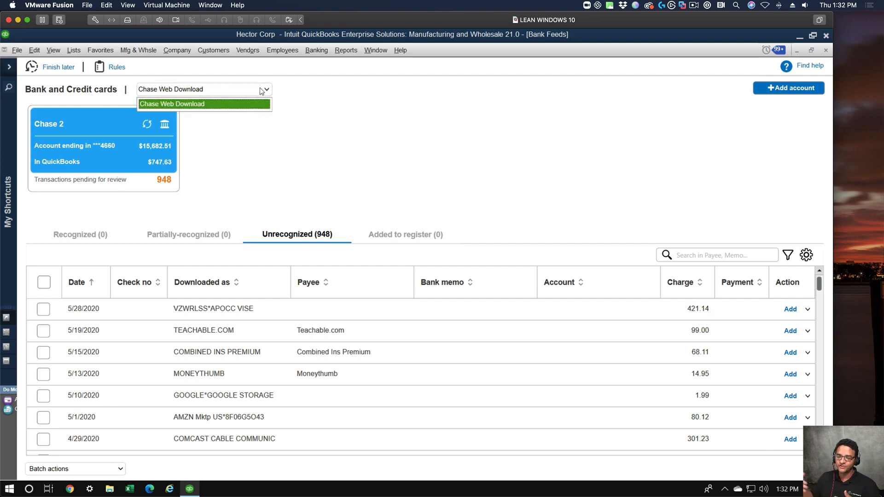
left_click(262, 91)
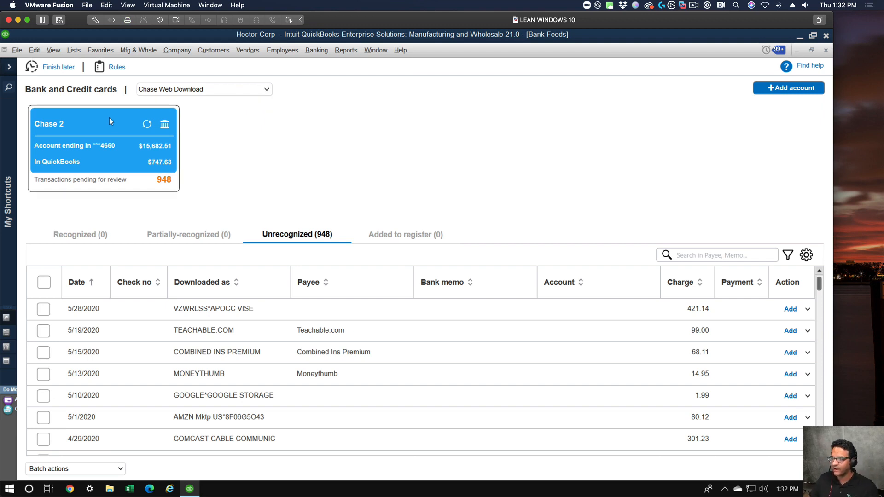
left_click(146, 125)
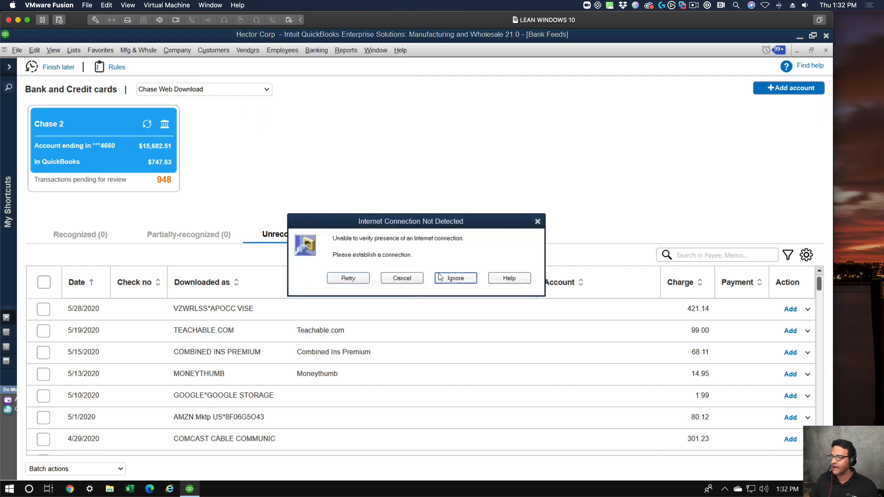
left_click(538, 221)
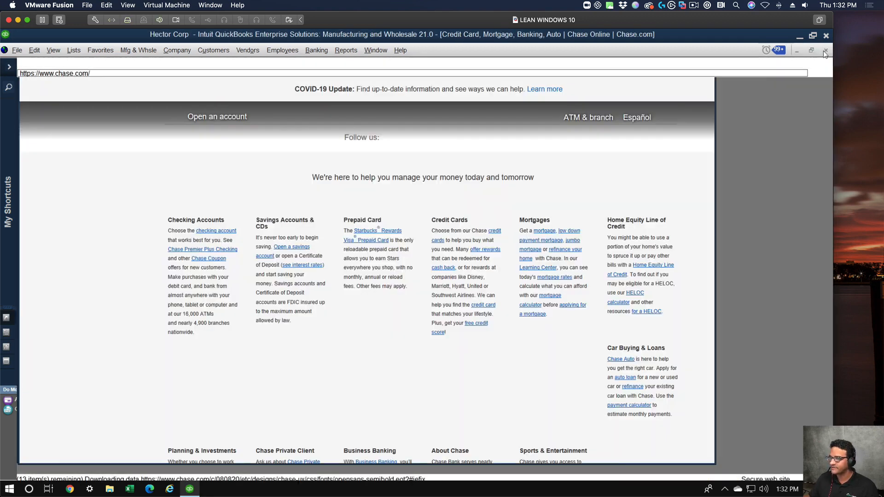
left_click(826, 50)
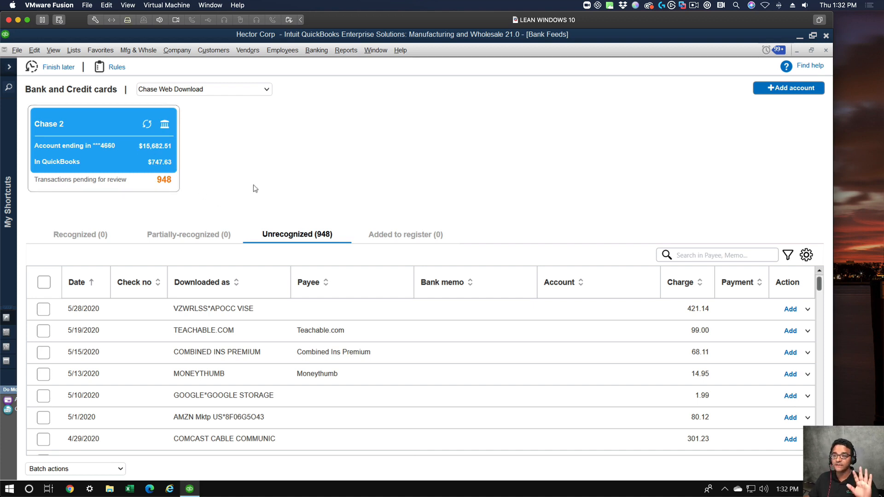
Look through the Recognized, Partially-recognized and Added to register transaction lists, returning to the Unrecognized list.
left_click(81, 235)
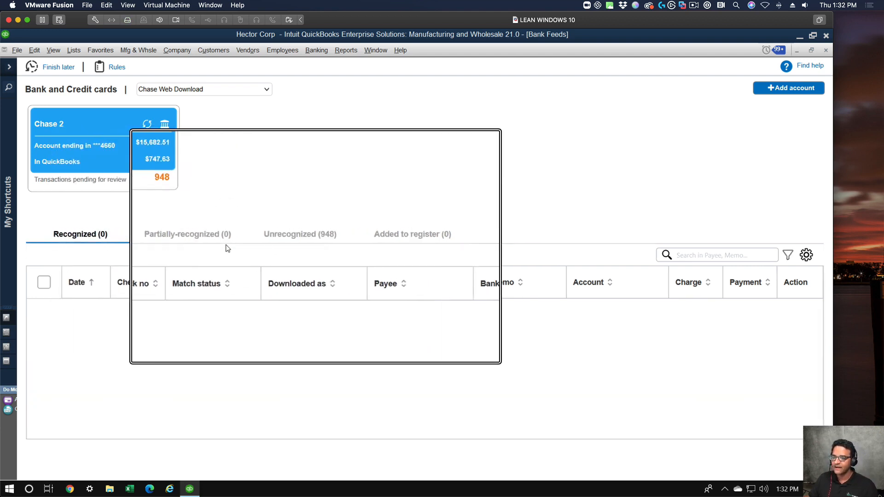
left_click(208, 233)
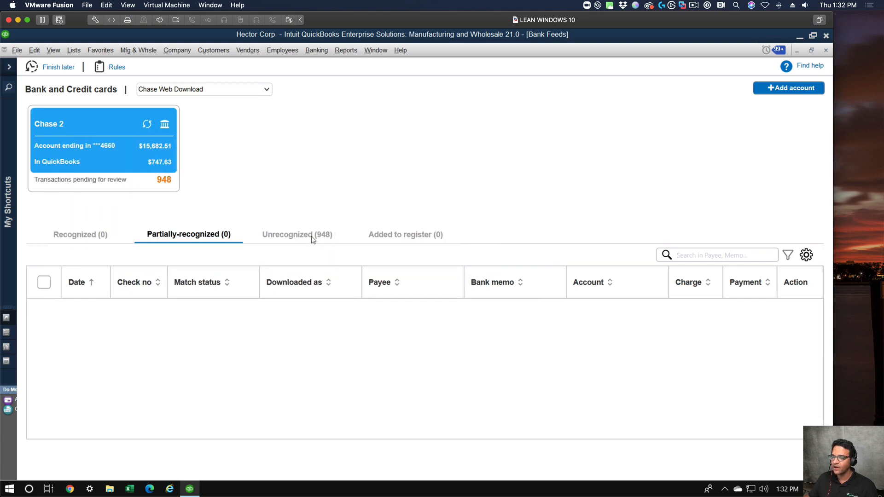
left_click(313, 238)
left_click(409, 239)
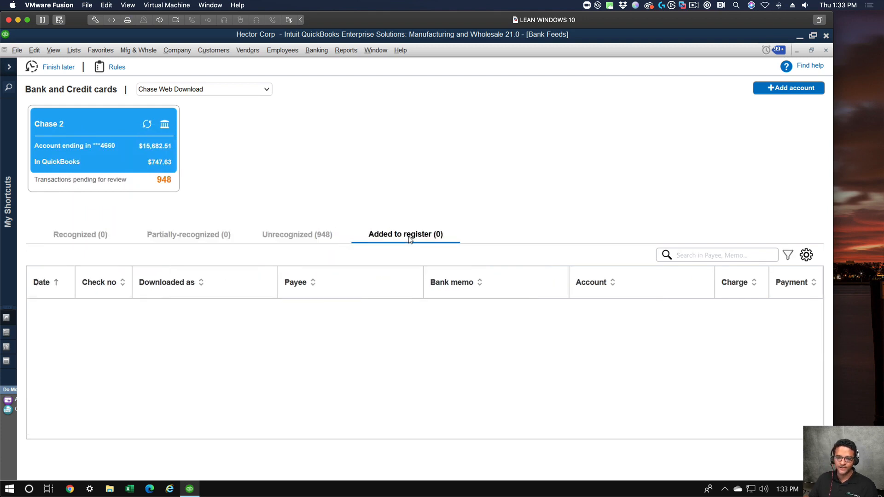
left_click(189, 235)
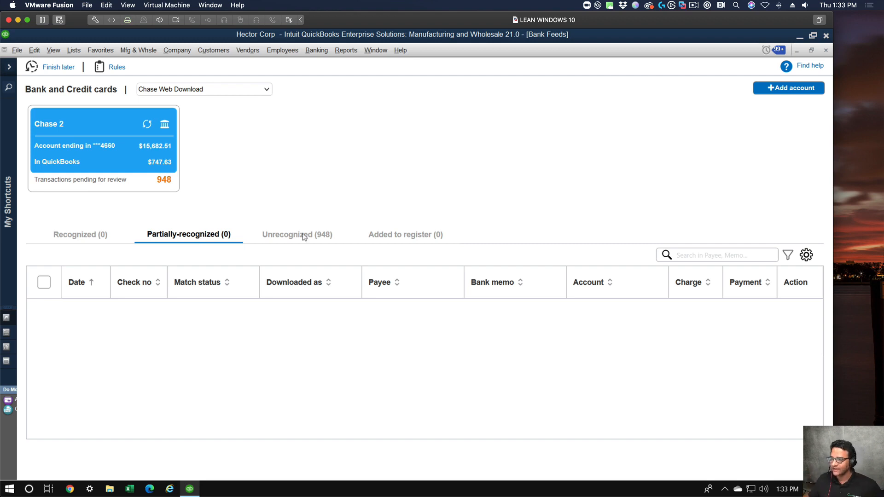
left_click(318, 234)
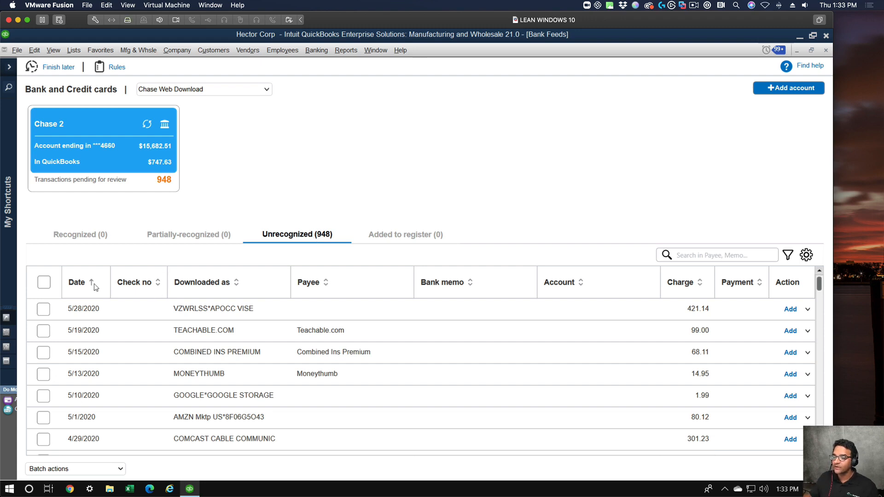
Try sorting the unrecognized transactions by different columns, including Downloaded as, Bank memo and Charge.
left_click(214, 283)
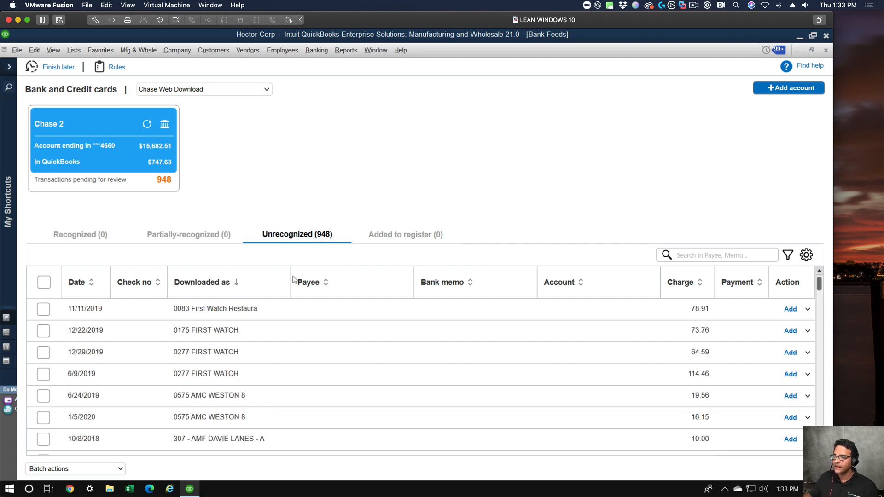
left_click(310, 283)
left_click(565, 287)
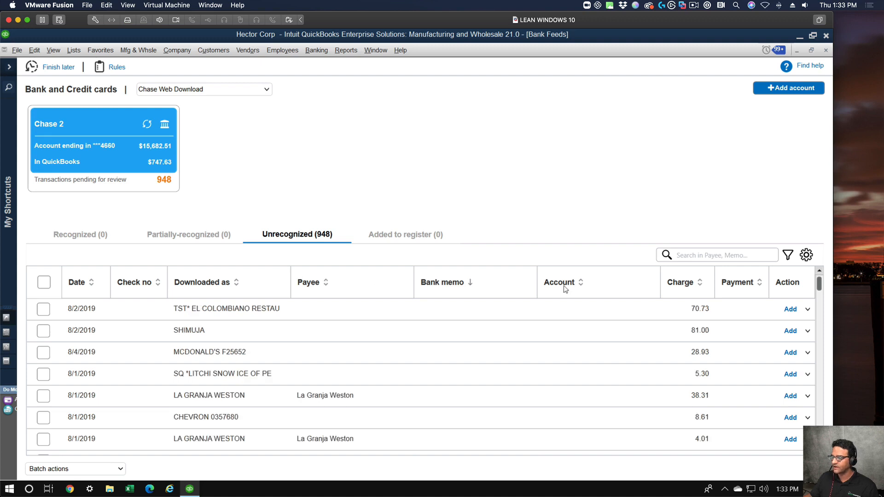
left_click(700, 286)
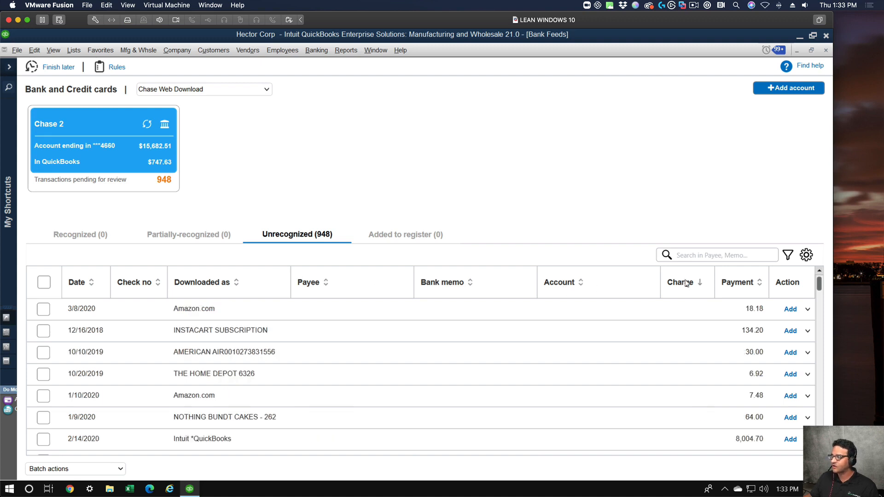
left_click(746, 283)
Sort the unrecognized transactions by Downloaded as and browse the grouped vendor entries.
left_click(203, 283)
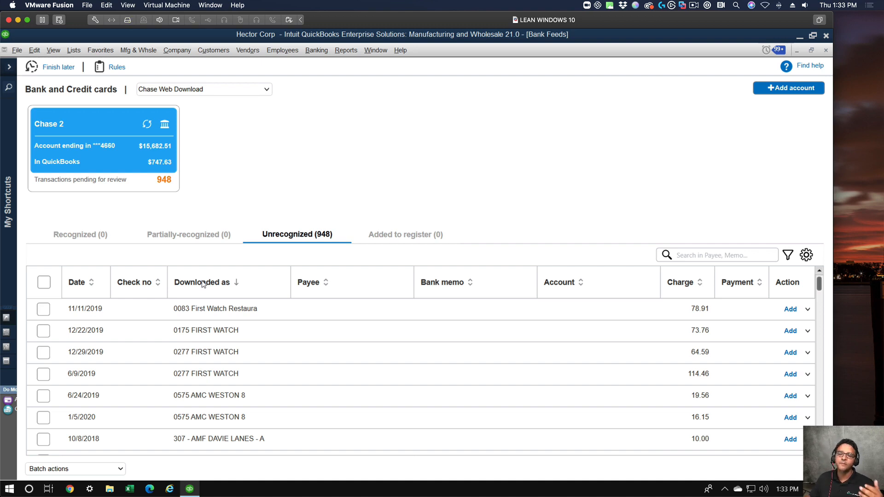
scroll(233, 305, "down", 2)
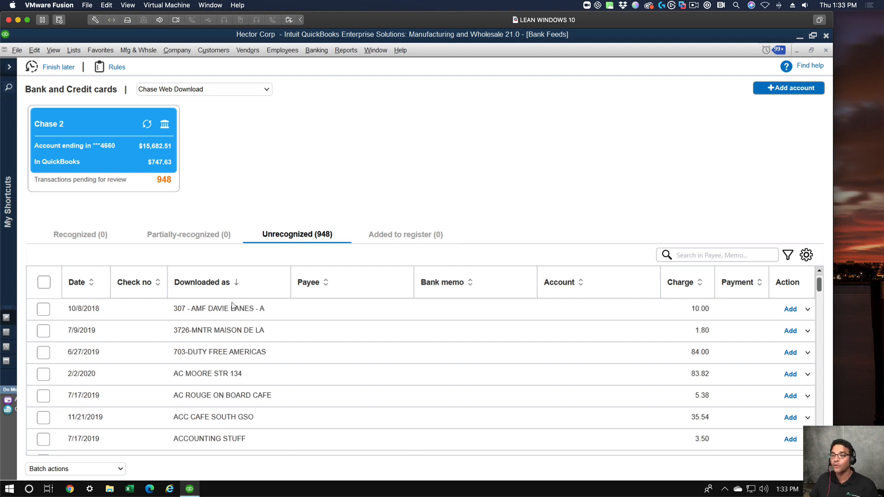
scroll(239, 348, "down", 3)
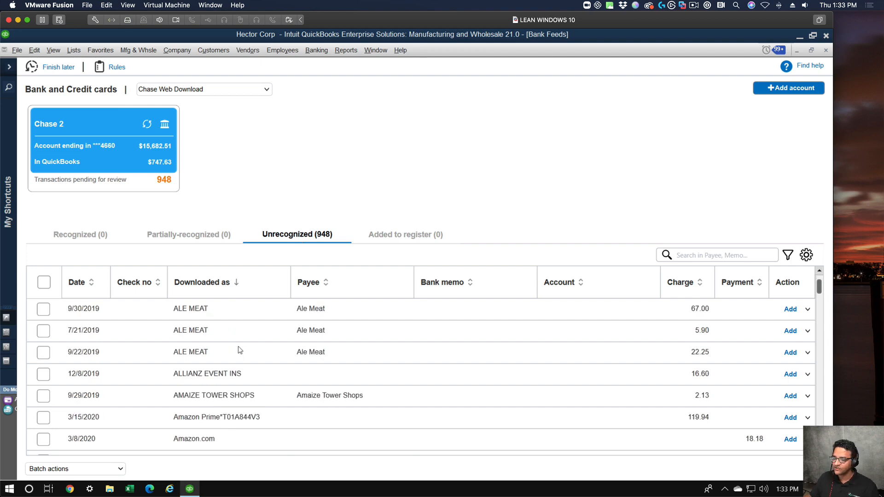
scroll(239, 347, "up", 2)
scroll(238, 346, "down", 2)
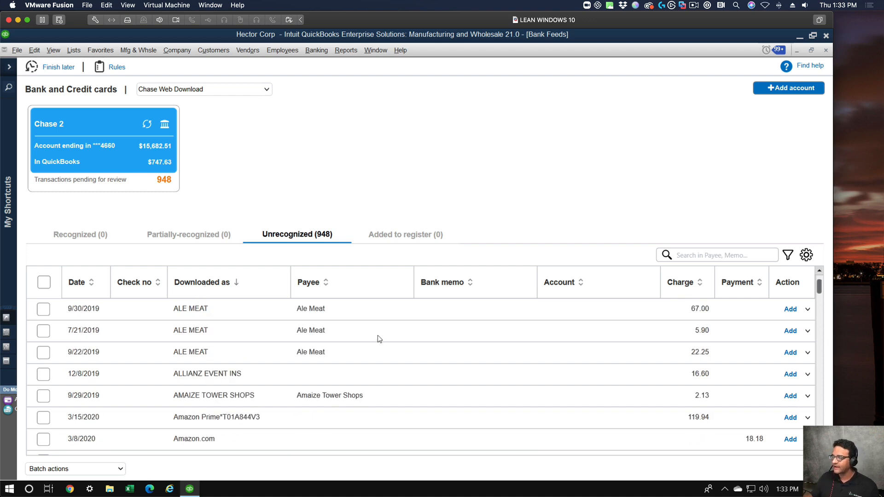
Show the Type, Memo, Check no and Class columns together in the unrecognized transactions list.
left_click(807, 254)
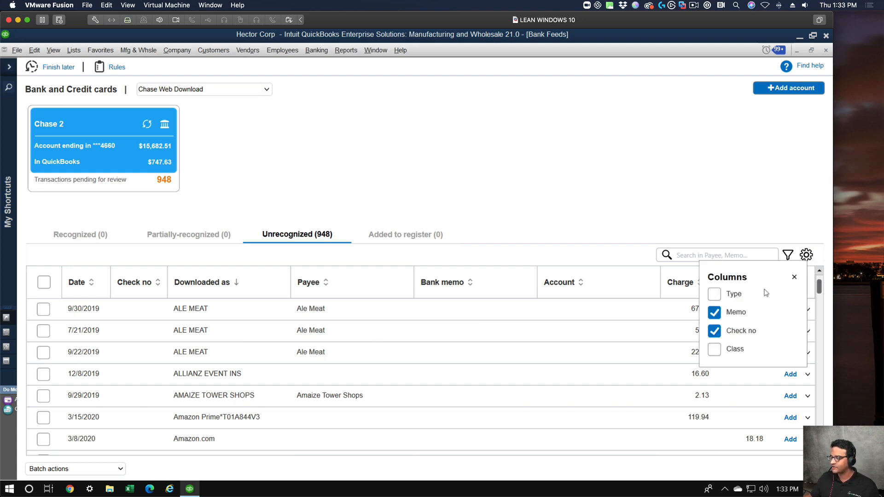
left_click(721, 316)
left_click(716, 333)
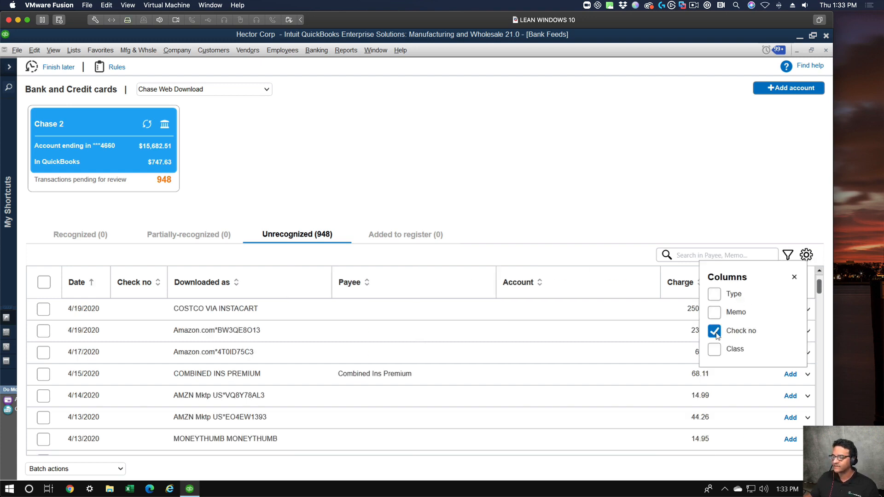
left_click(719, 294)
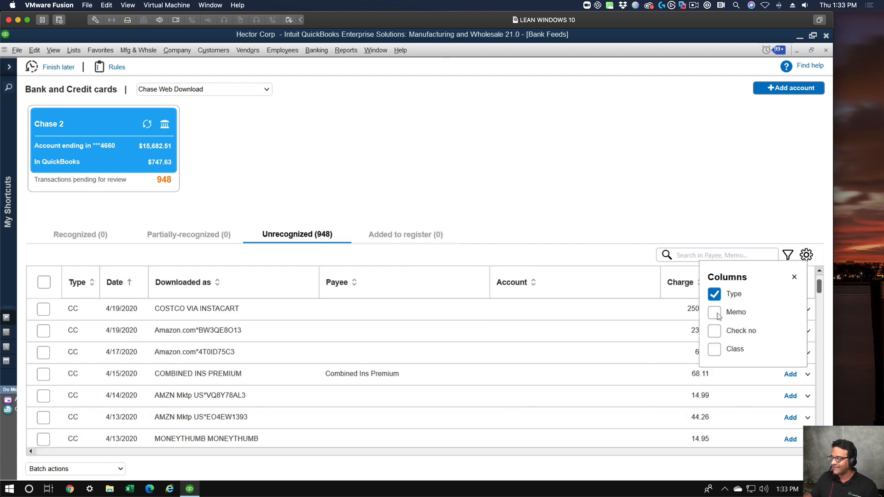
left_click(719, 314)
left_click(720, 332)
left_click(720, 351)
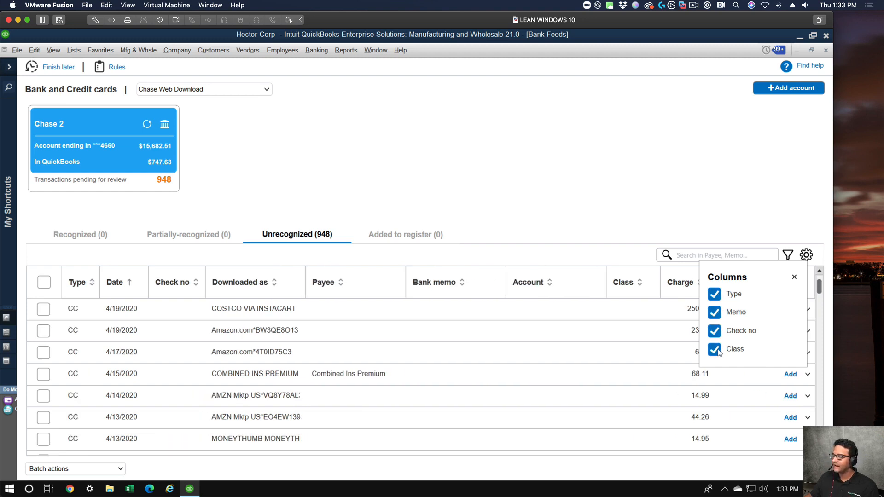
left_click(718, 350)
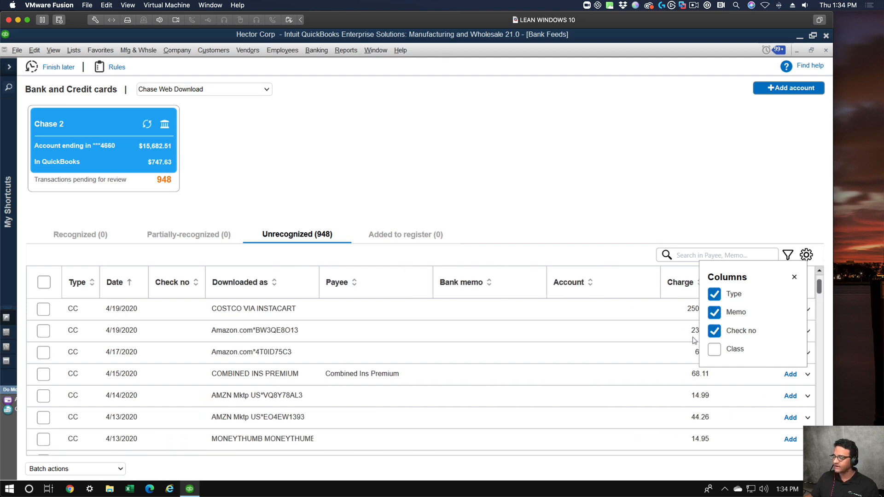
left_click(714, 350)
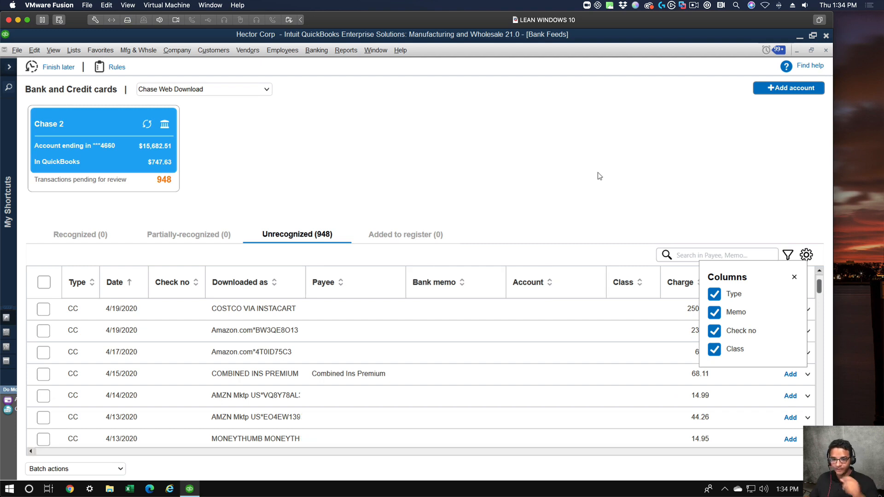
left_click(795, 277)
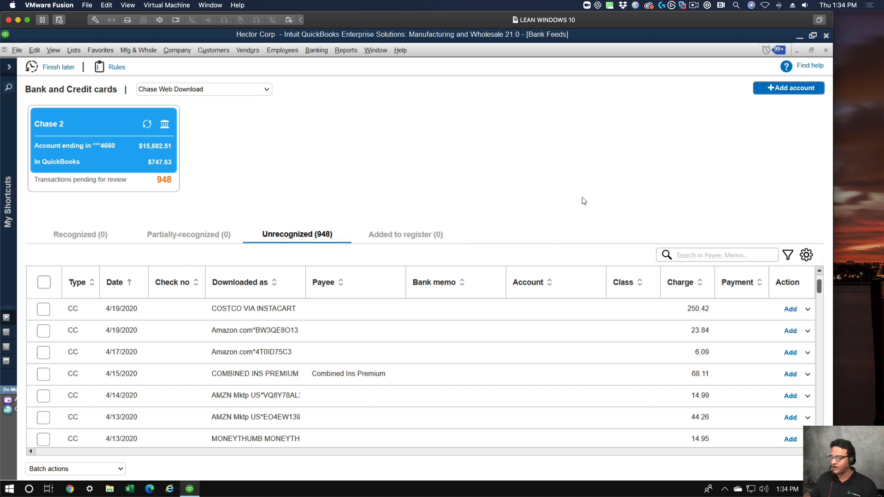
left_click(629, 310)
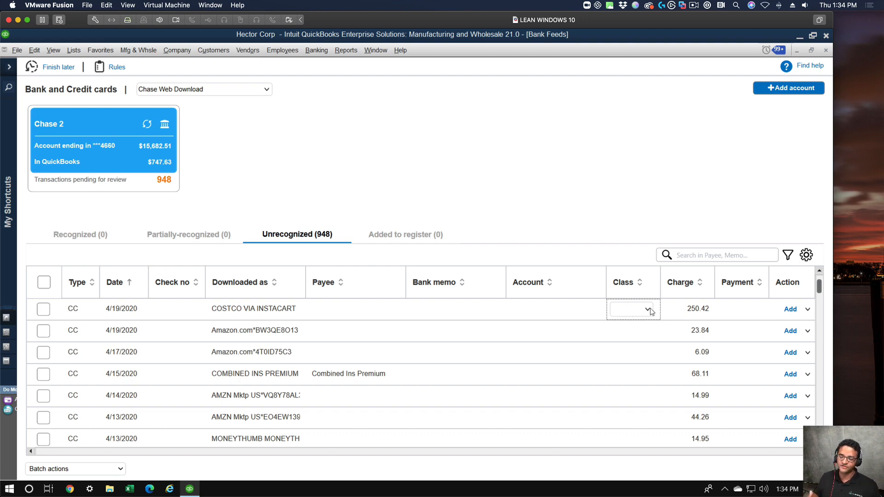
Sort the unrecognized transactions by Downloaded as again and locate the Amazon Prime transaction dated 3/15/2020.
left_click(245, 288)
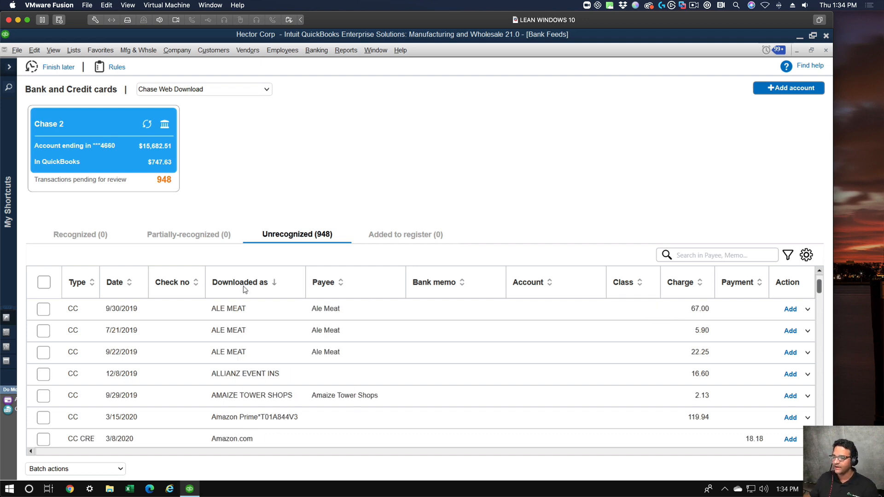
scroll(319, 351, "down", 2)
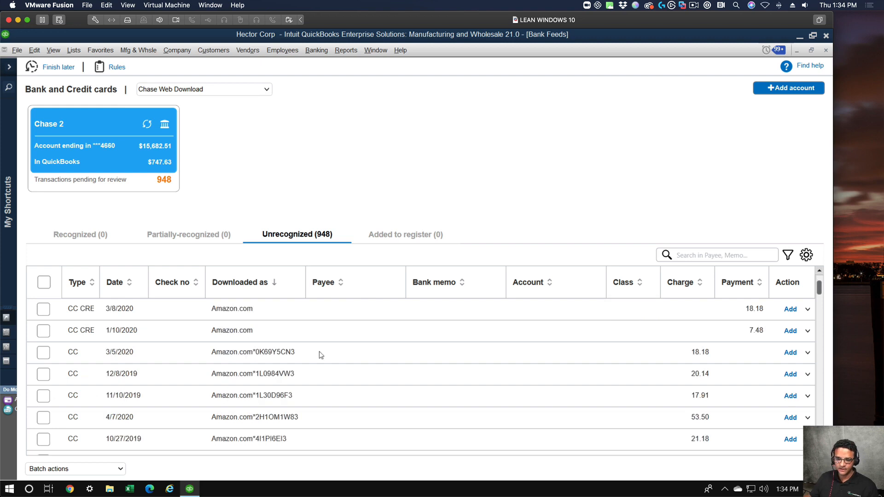
scroll(320, 352, "up", 2)
scroll(320, 352, "down", 2)
scroll(320, 353, "up", 1)
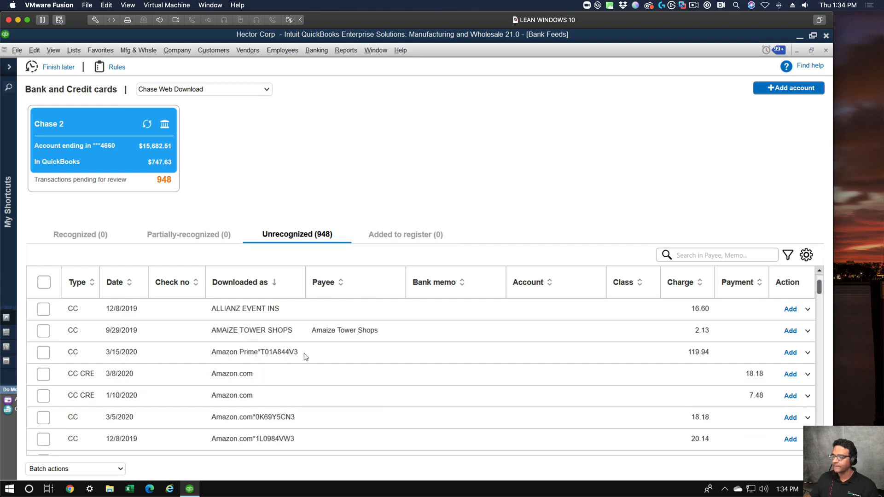
Set the payee to Amazon and the bank memo to Ink for the 3/15/2020 Amazon Prime transaction.
left_click(371, 352)
left_click(321, 355)
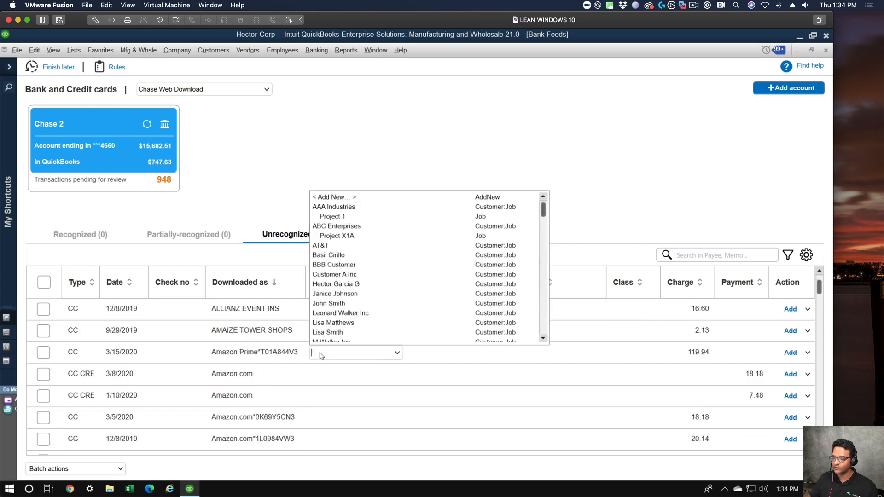
type("Amazon")
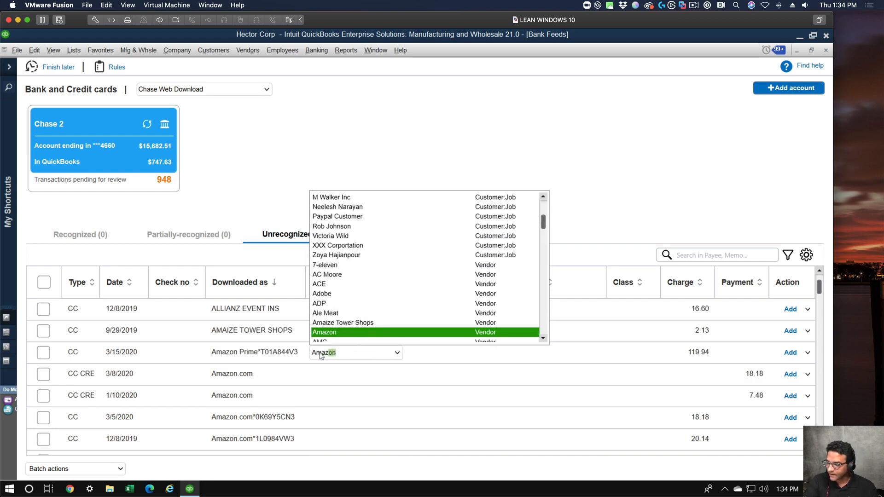
key("Tab")
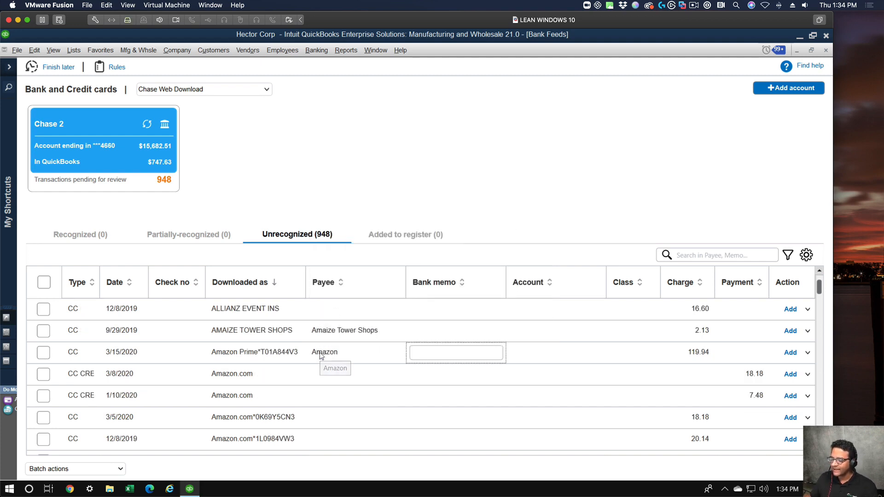
left_click(446, 351)
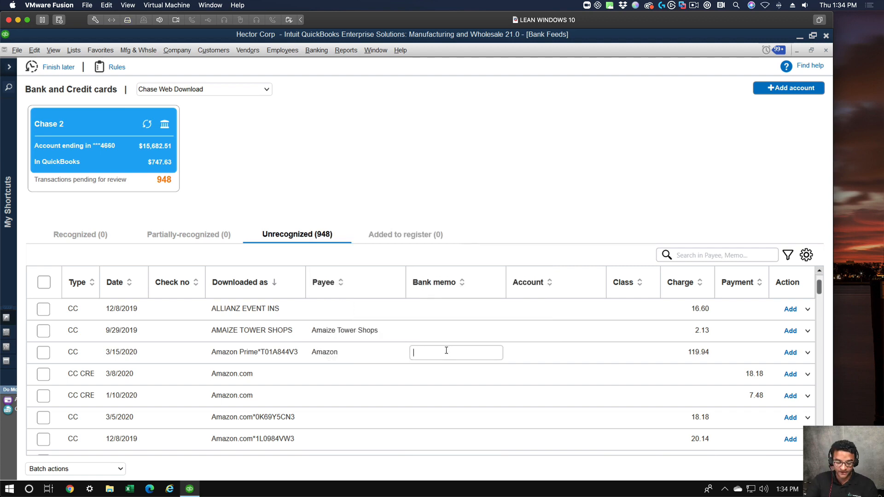
type("Ink")
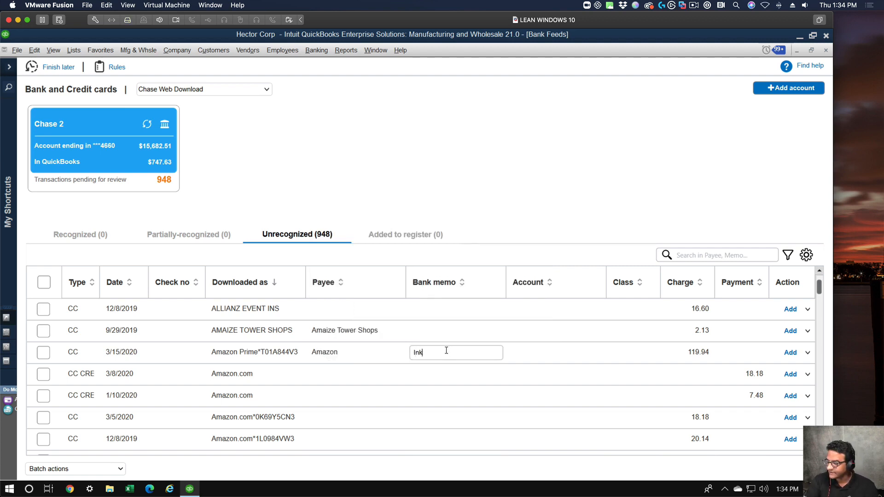
key("Tab")
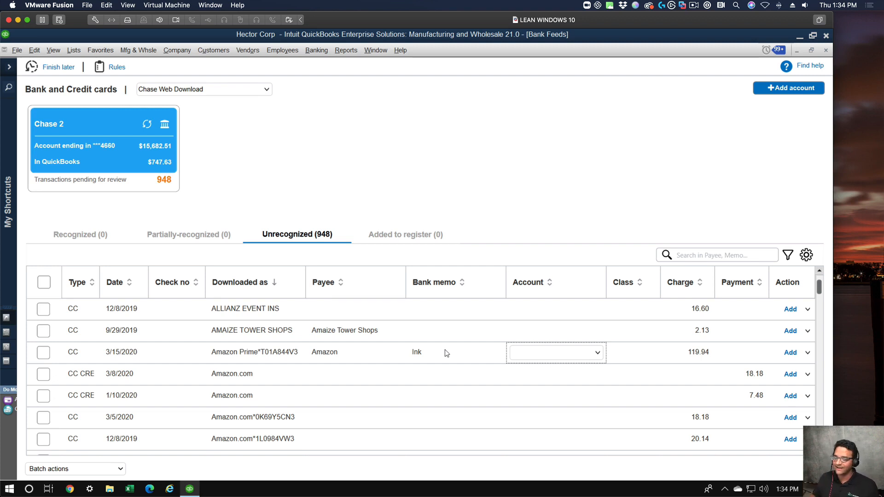
left_click(445, 352)
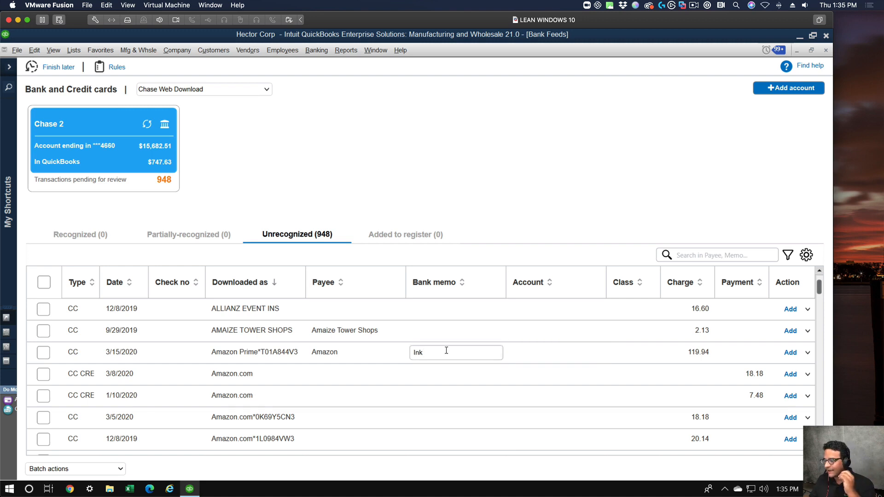
Try hiding the Memo column in the transaction list and restore it.
left_click(806, 255)
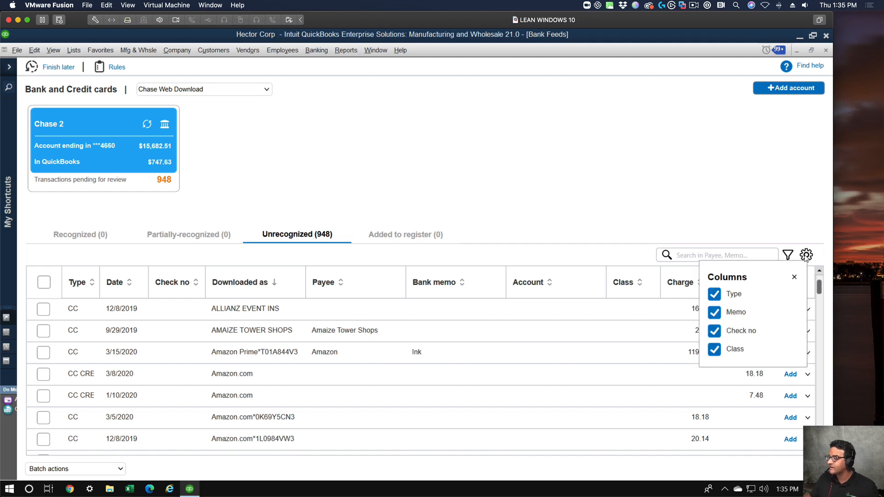
left_click(714, 313)
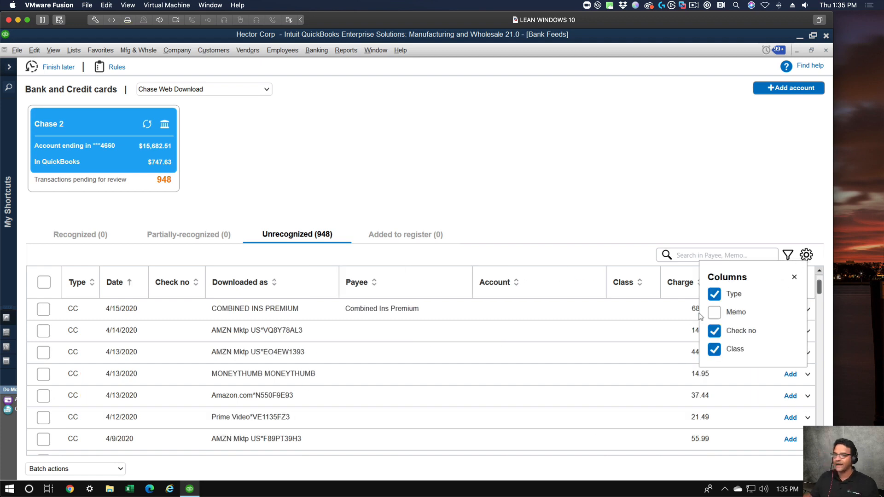
left_click(709, 313)
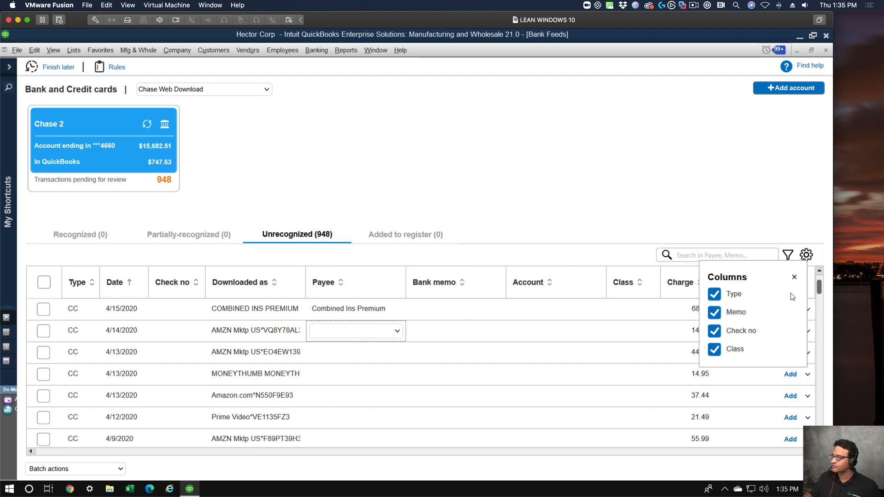
left_click(795, 277)
Set the payee to Amazon and the bank memo to ink for the 4/14/2020 AMZN Mktp transaction.
left_click(346, 331)
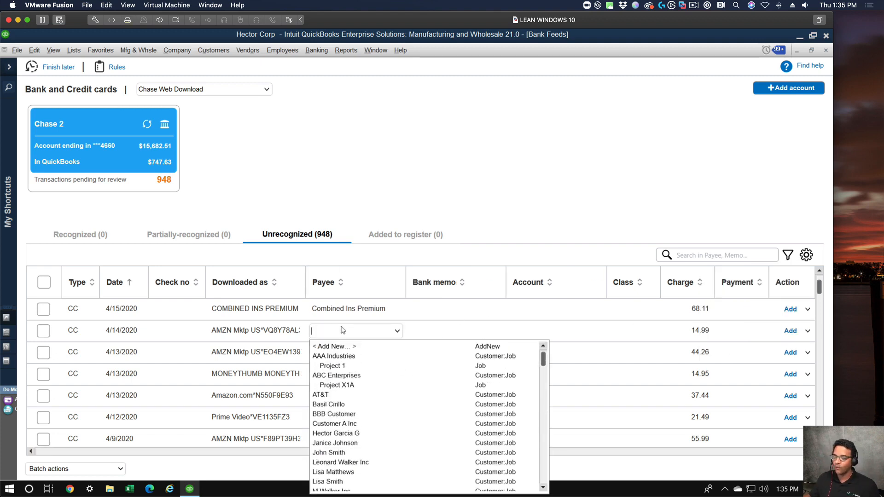
type("Amazon")
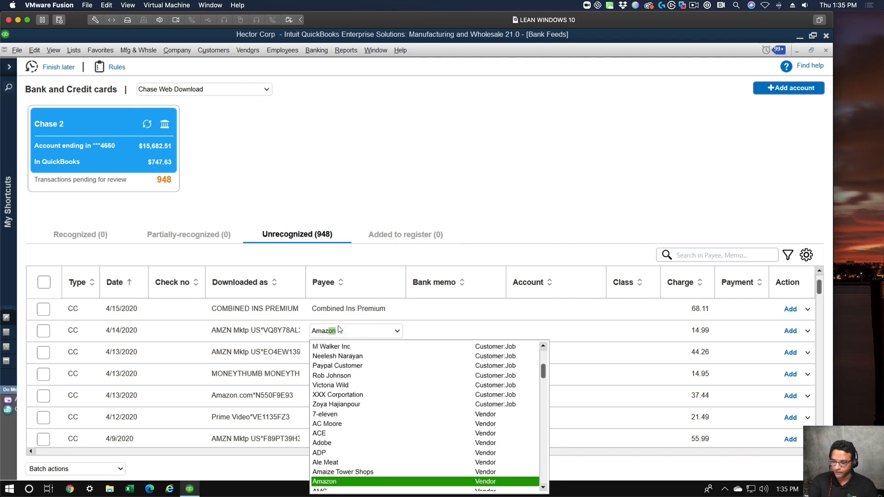
key("Tab")
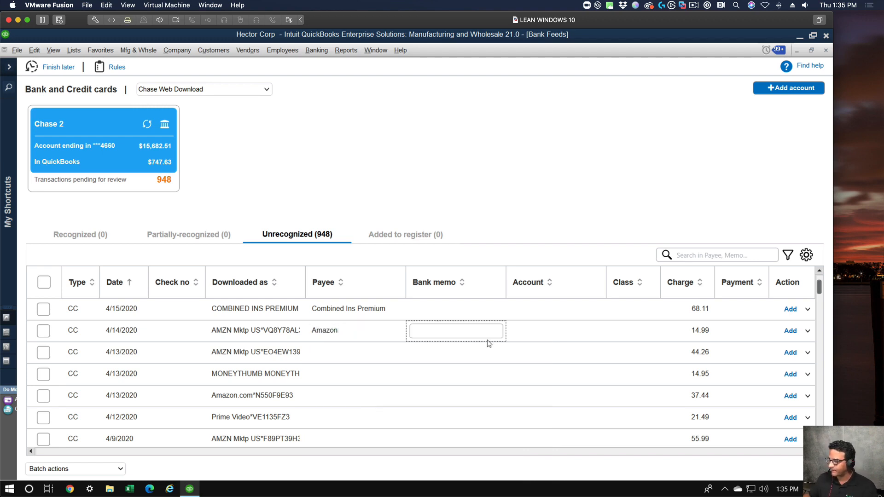
left_click(477, 335)
type("ink")
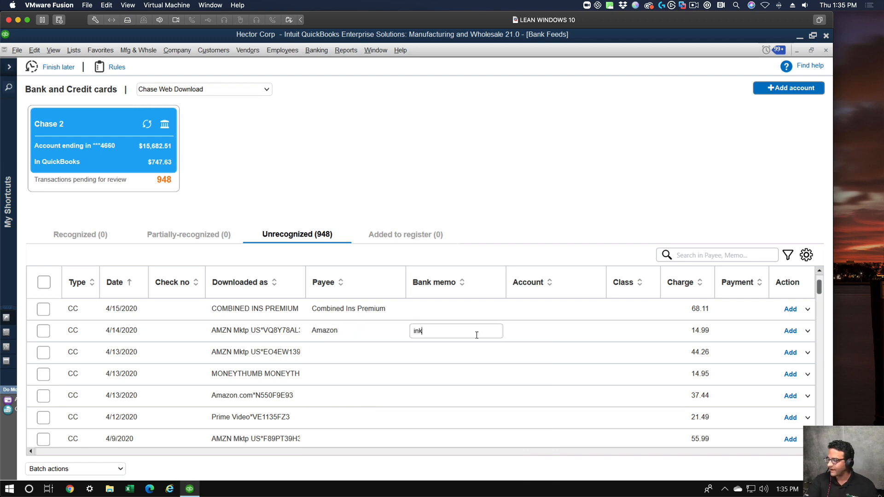
key("Tab")
key("Down")
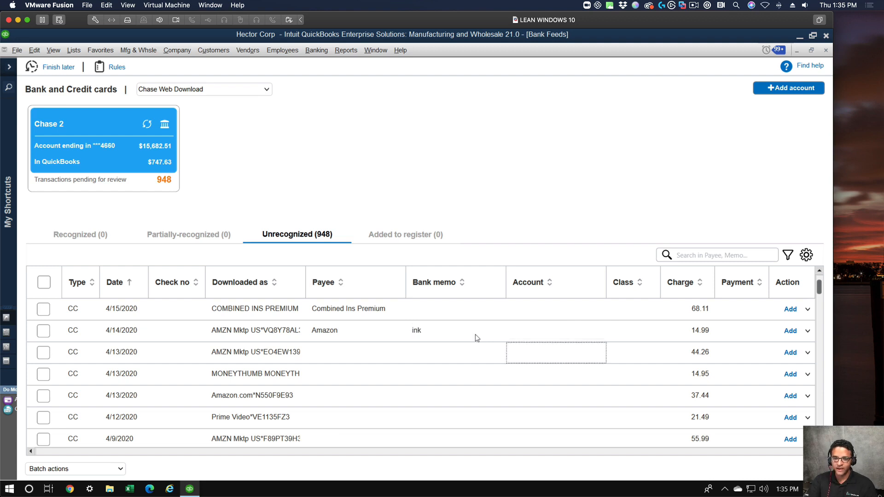
Assign the Office Expenses account and the Labor class to the 4/14/2020 AMZN Mktp transaction.
left_click(549, 336)
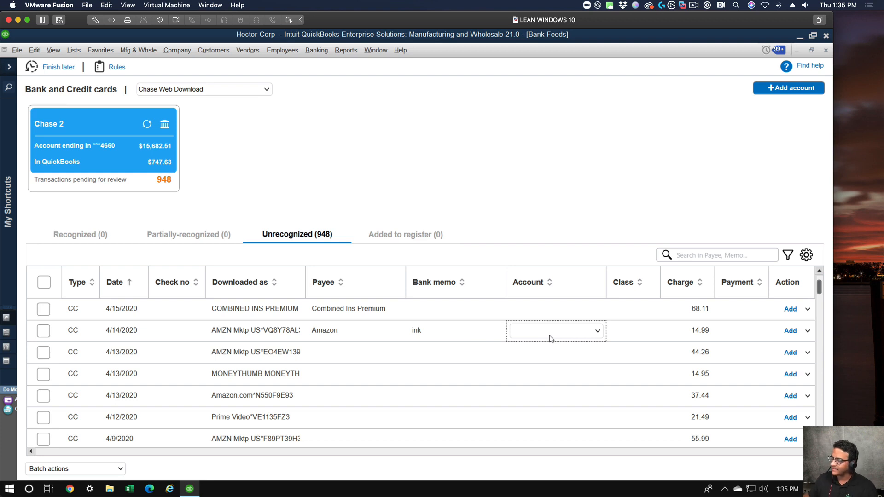
type("Office Expenses")
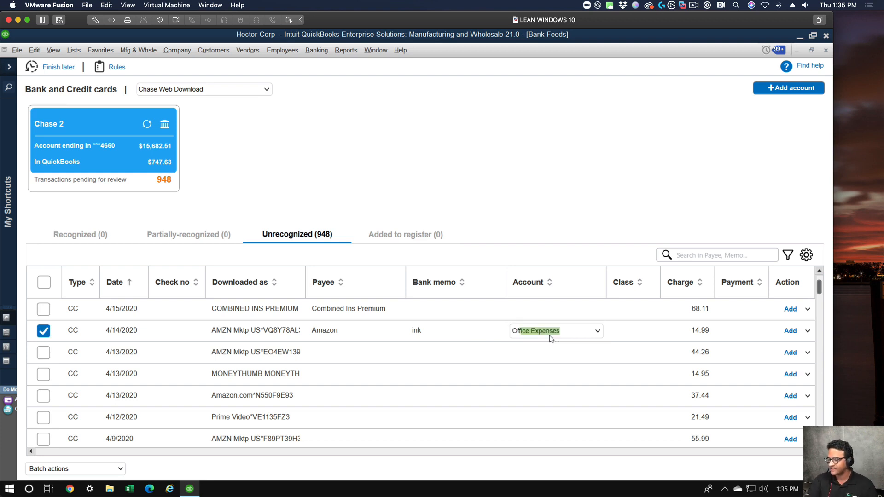
key("Tab")
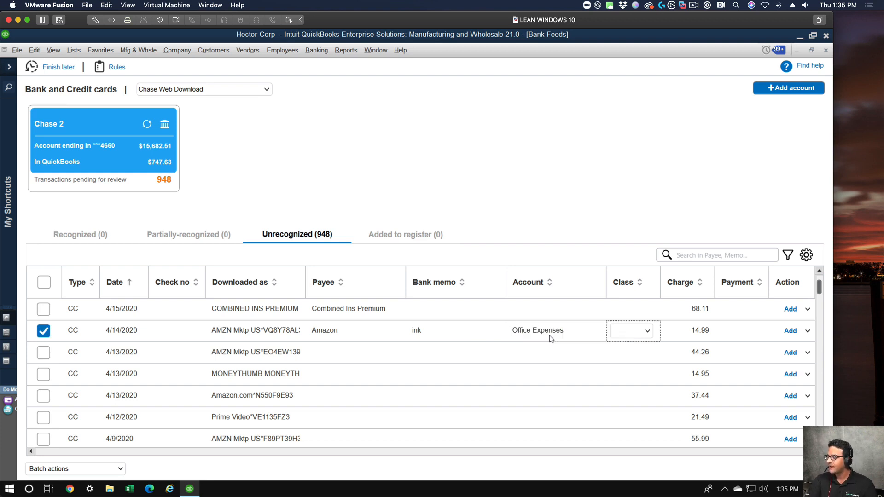
left_click(647, 332)
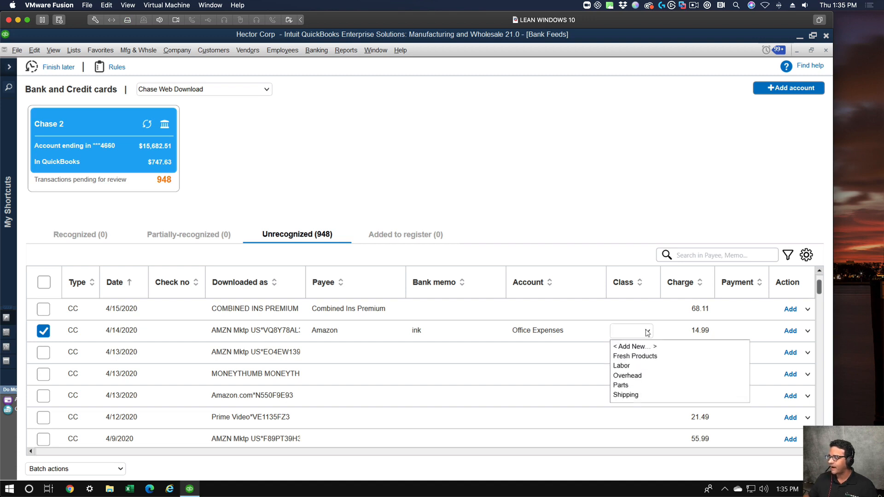
left_click(621, 365)
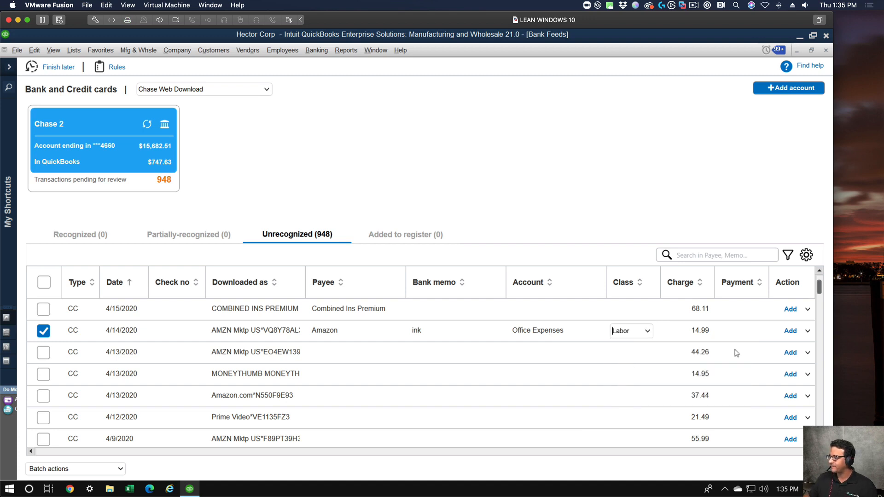
Check the other actions offered for the 4/14/2020 AMZN Mktp transaction and add it to the register, accepting the past date.
left_click(807, 332)
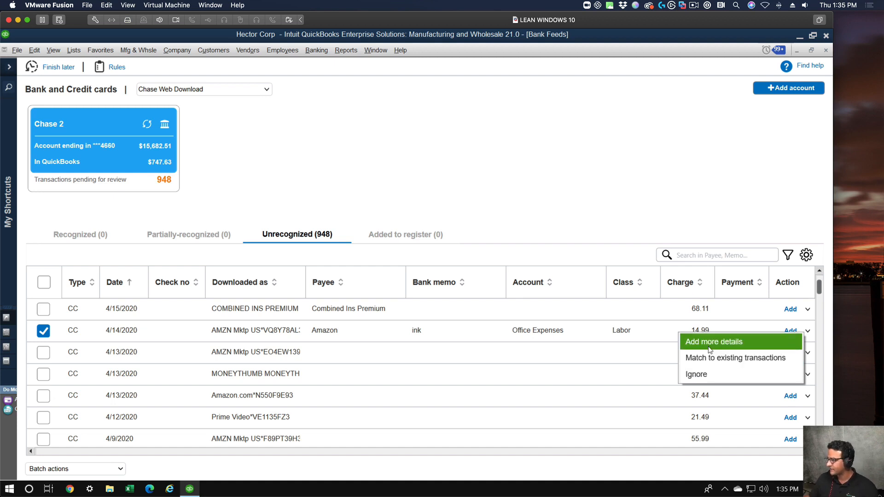
left_click(600, 212)
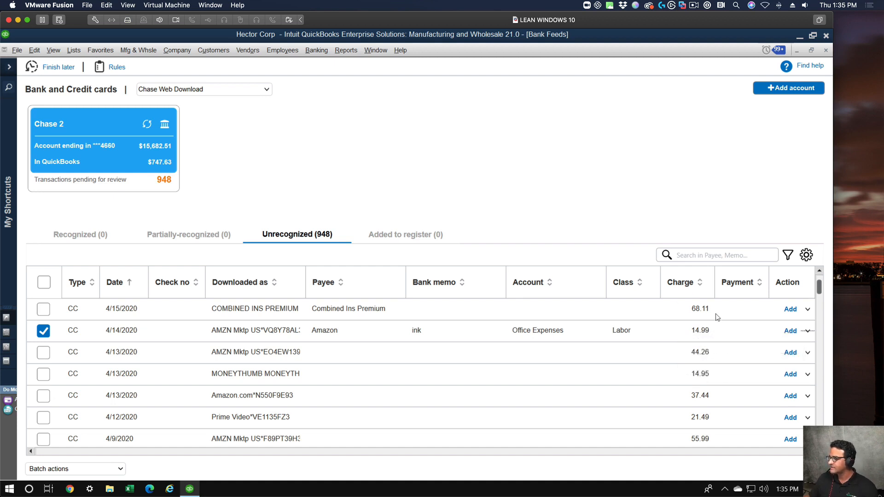
left_click(790, 331)
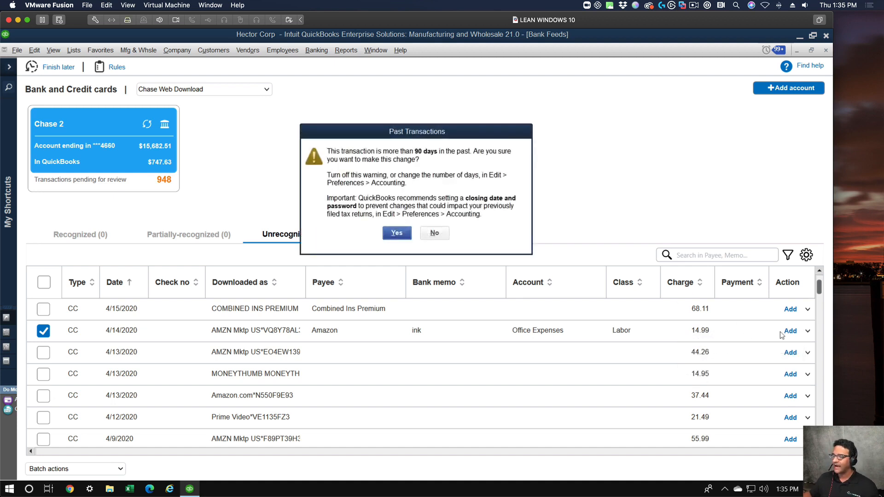
left_click(405, 234)
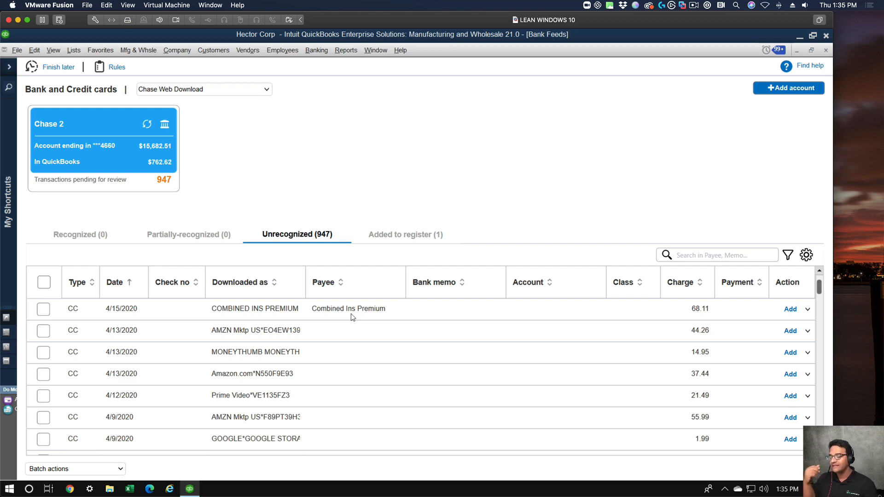
Sort the transactions by their downloaded description and assign the Office Expenses account to the 3/15/2020 Amazon Prime transaction.
left_click(227, 283)
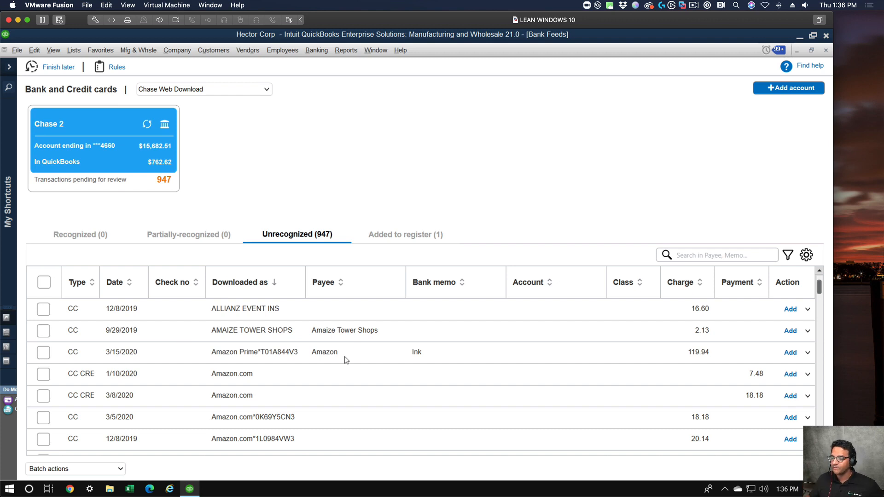
left_click(532, 353)
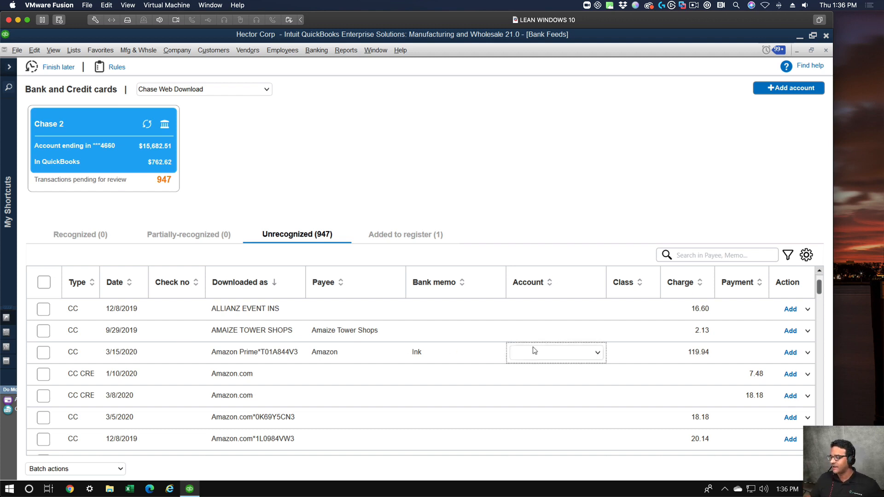
type("Oof")
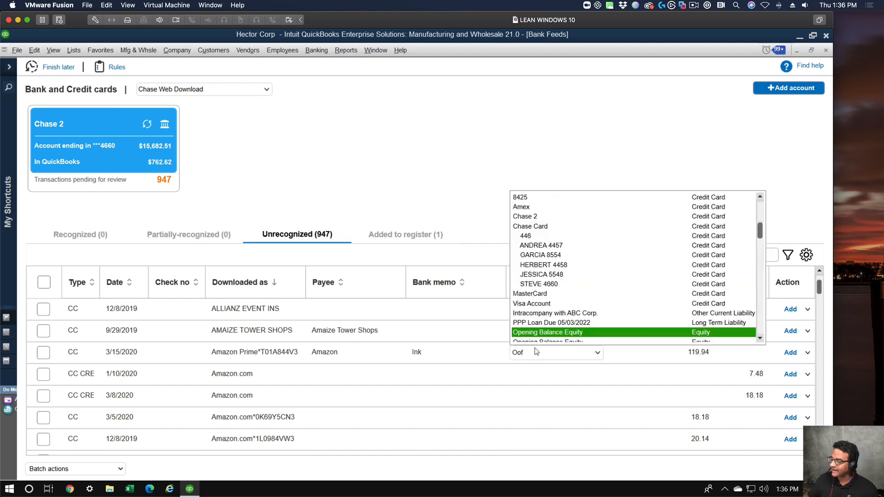
key("BackSpace")
key("BackSpace")
type("ffice Expenses")
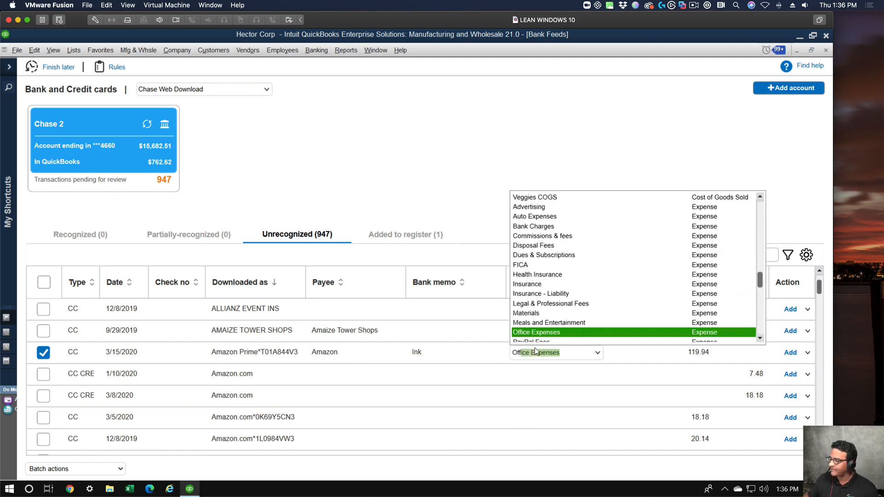
left_click(556, 332)
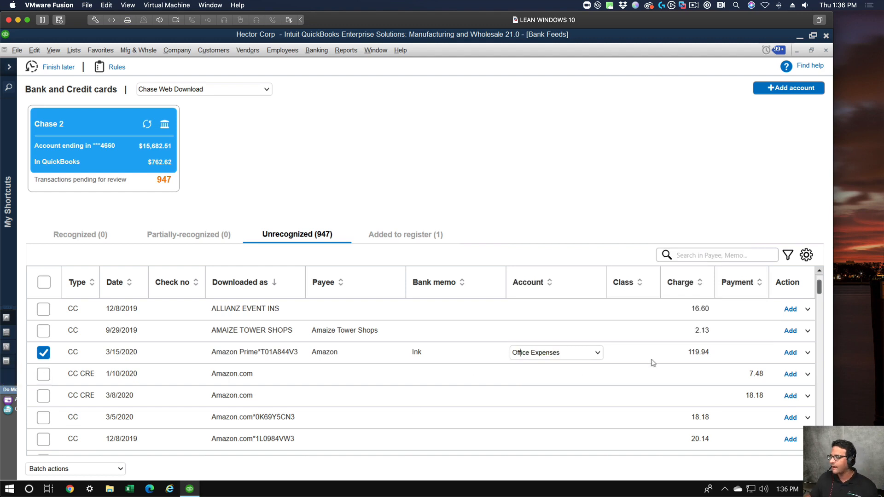
Add the 3/15/2020 Amazon Prime transaction to the register, accepting the past date.
left_click(791, 353)
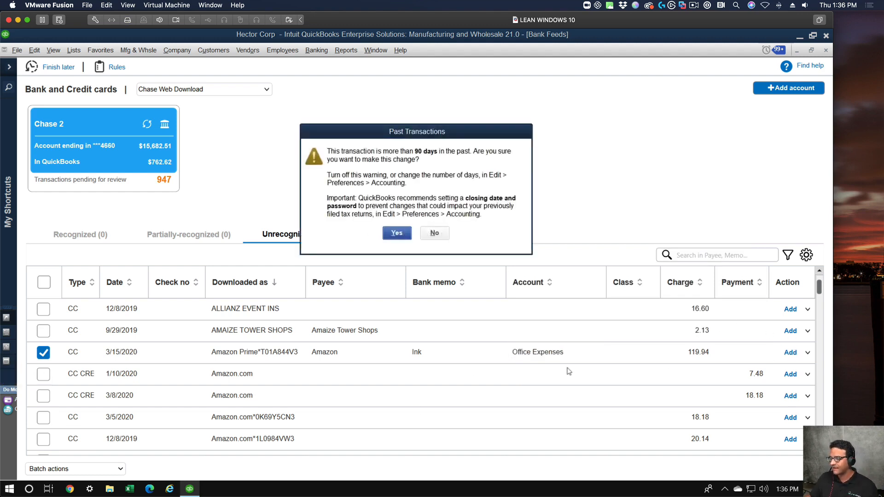
left_click(391, 232)
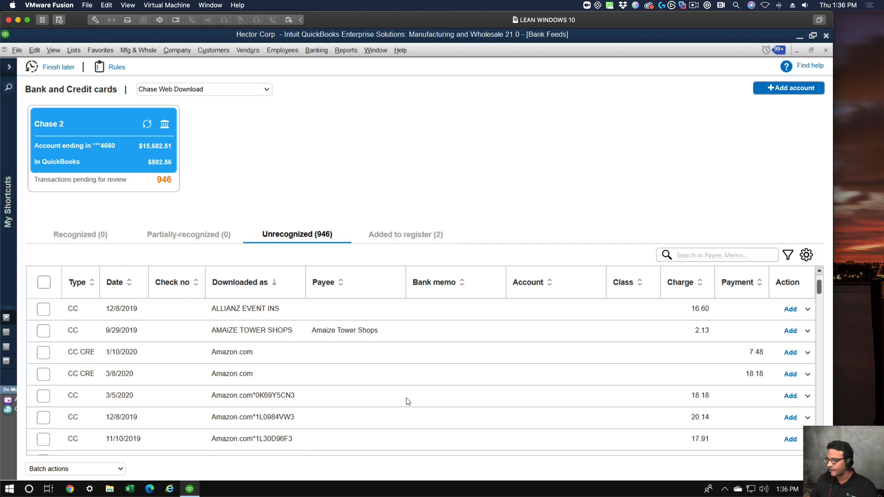
Start adding more details to the 3/5/2020 Amazon.com charge and set its first expense line to the Office Expenses account.
left_click(345, 396)
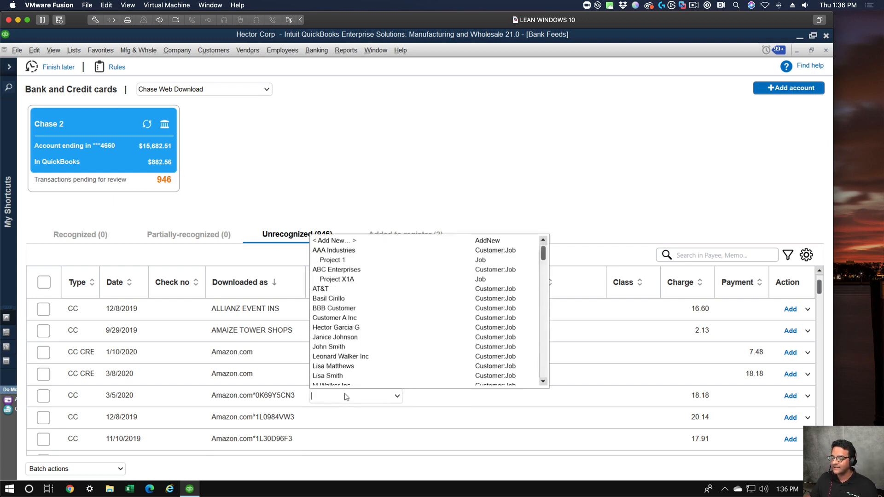
left_click(345, 394)
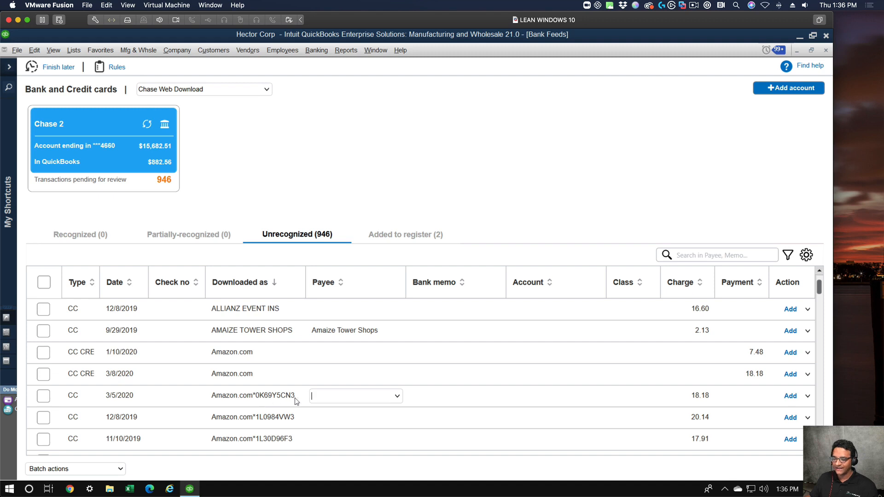
left_click(808, 398)
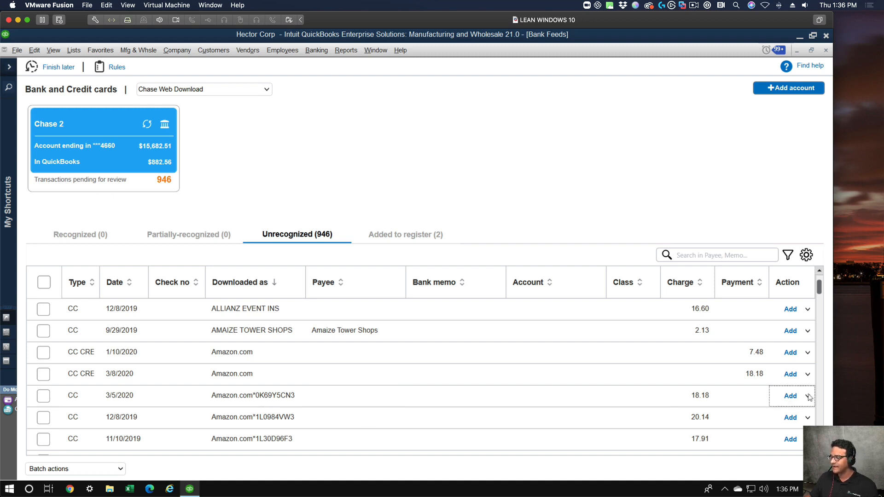
left_click(804, 396)
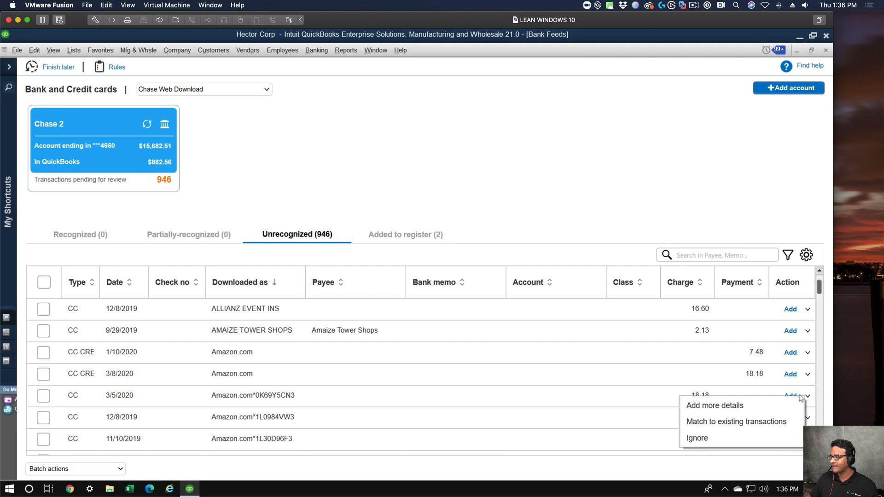
left_click(717, 407)
left_click(160, 257)
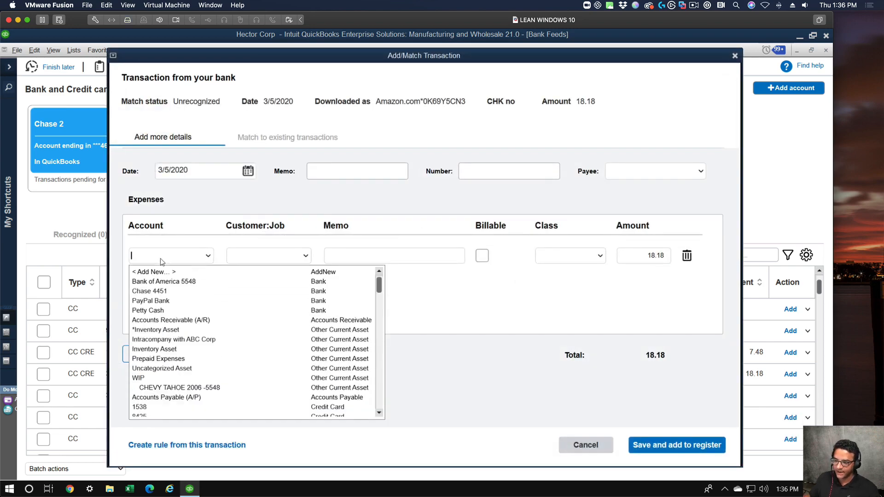
type("Office Expenses")
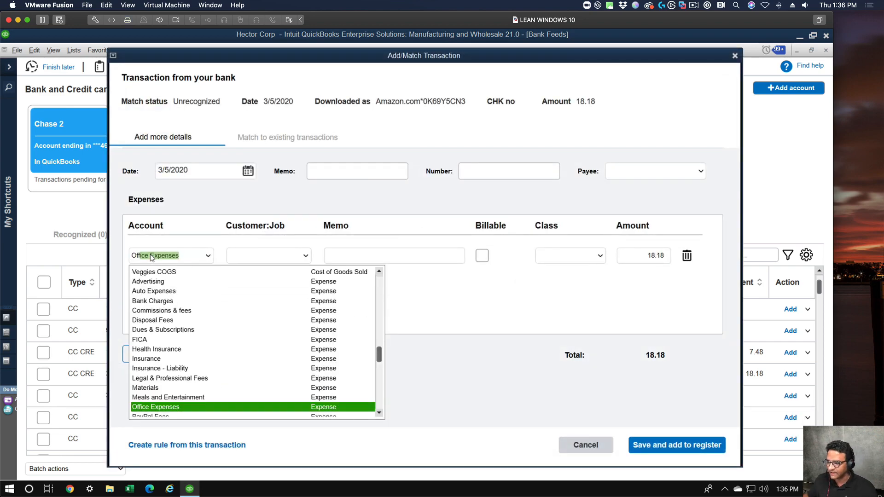
left_click(153, 409)
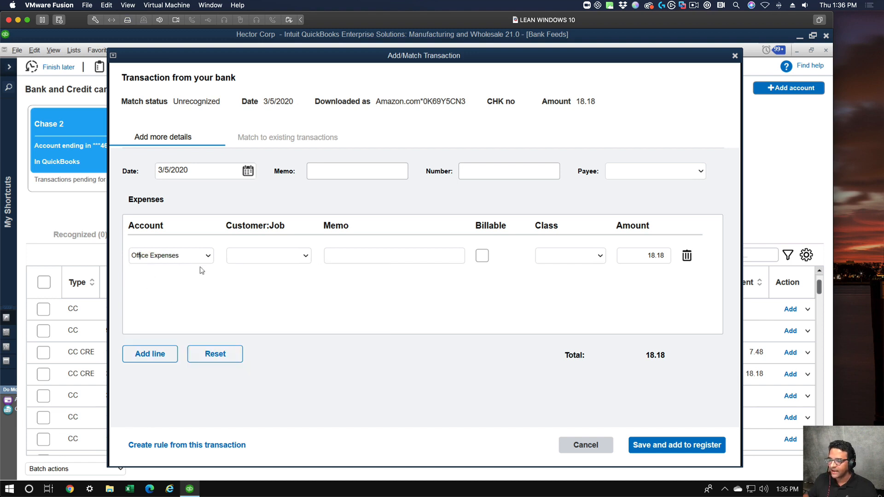
Add a second expense line to the transaction and assign it the Materials account.
left_click(149, 354)
left_click(146, 286)
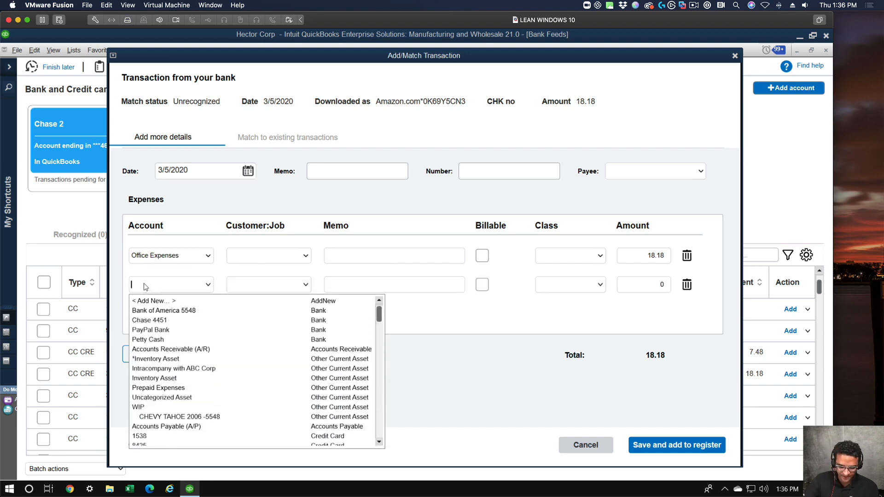
type("Ma")
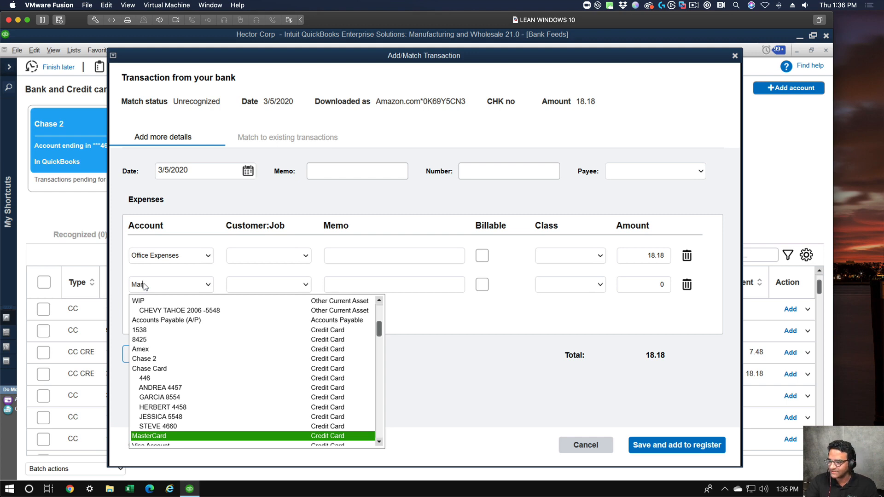
type("terials")
key("Tab")
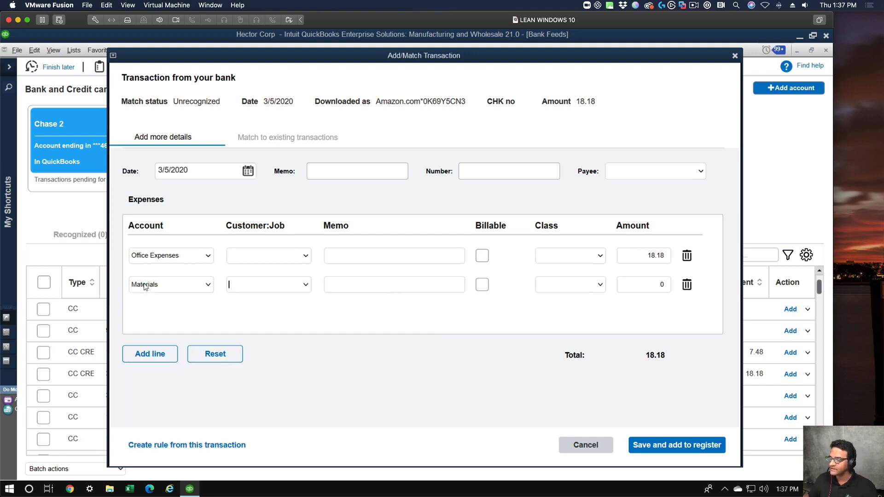
Try to halve the Office Expenses line's amount with the calculation 18.18/2.
left_click_drag(635, 255, 681, 256)
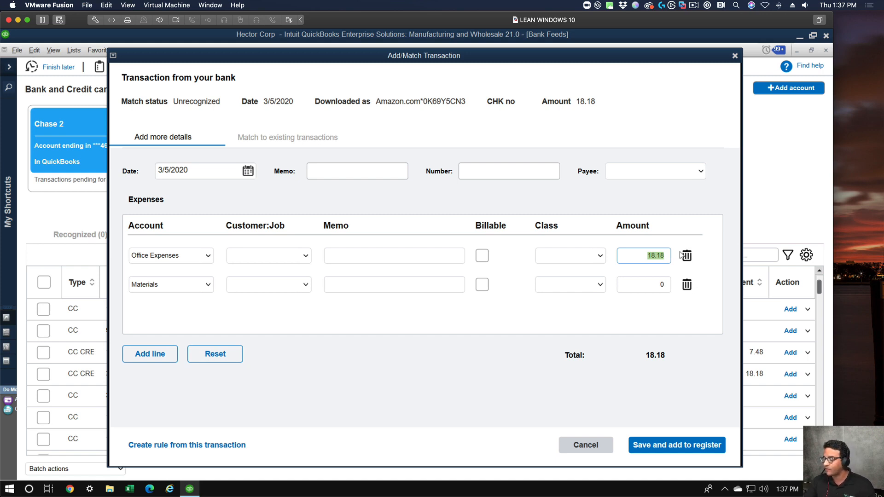
type("10")
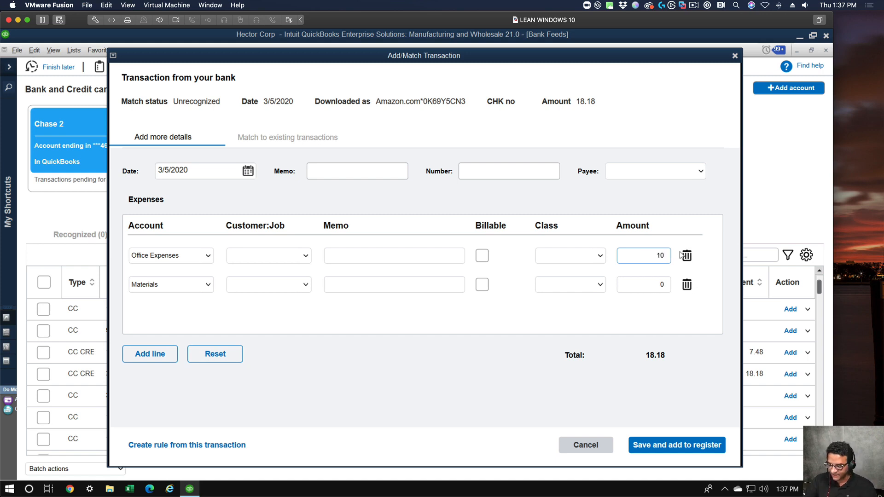
key("BackSpace")
type("8.18")
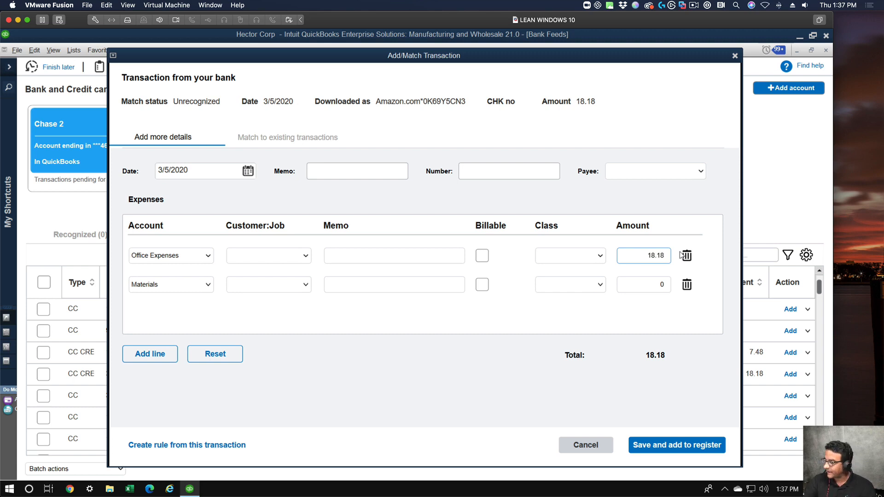
type("/2")
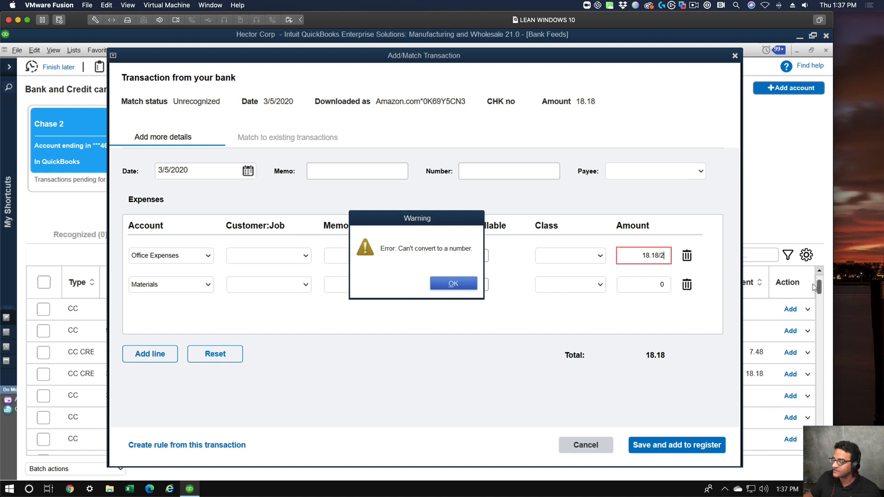
left_click(450, 285)
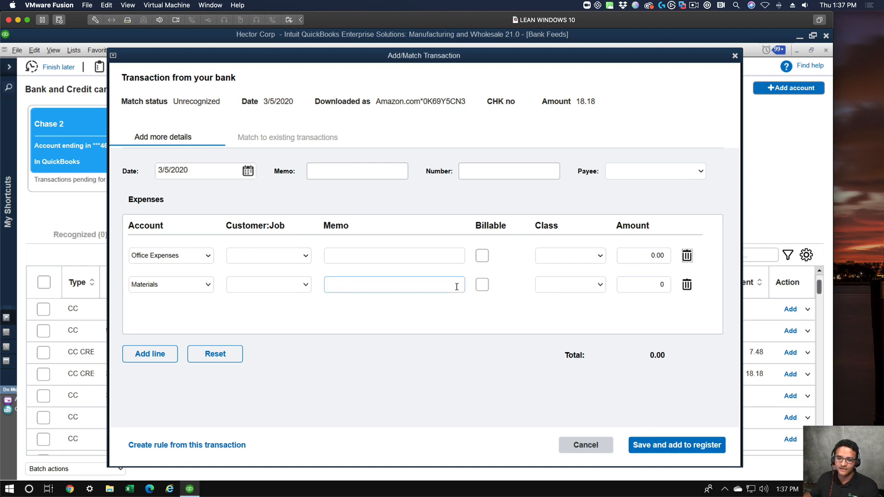
Try the formula =18.18/2 as the amount of the Office Expenses line.
left_click(654, 256)
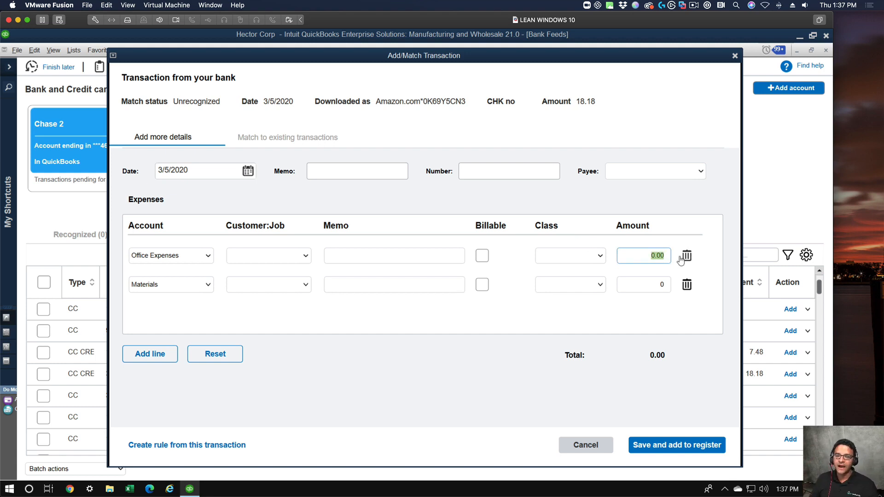
key("BackSpace")
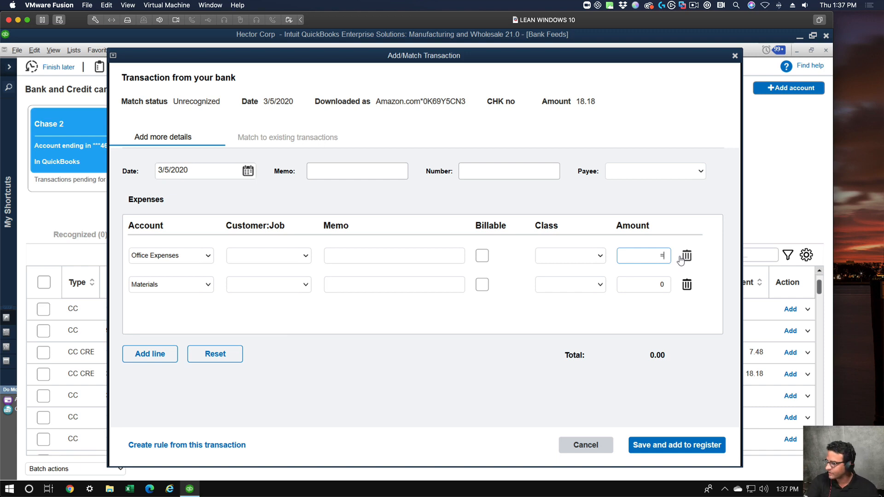
type("=18.18")
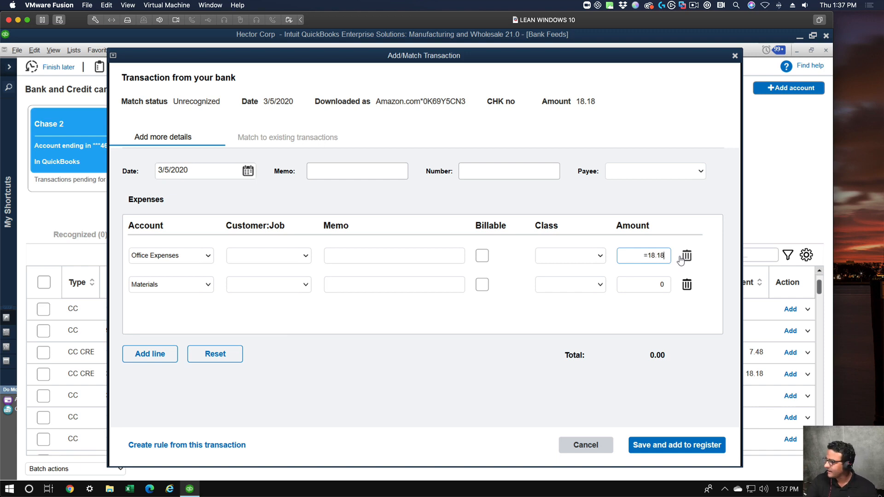
type("/2")
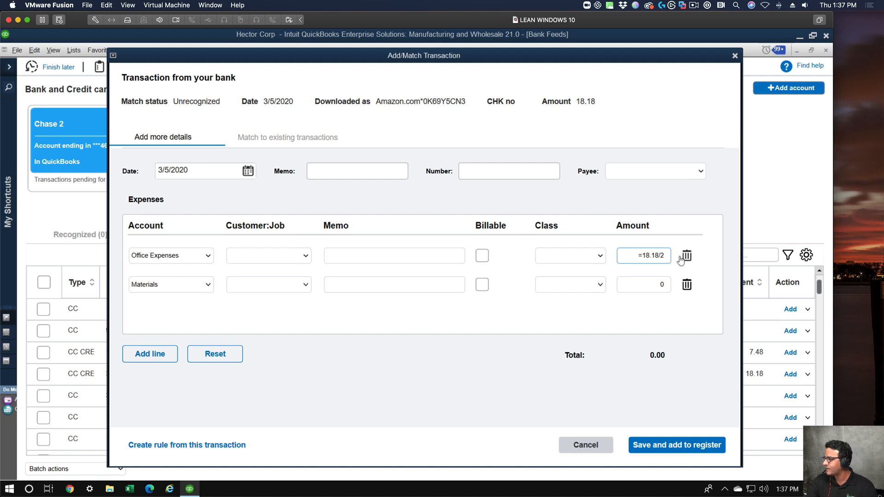
key("Tab")
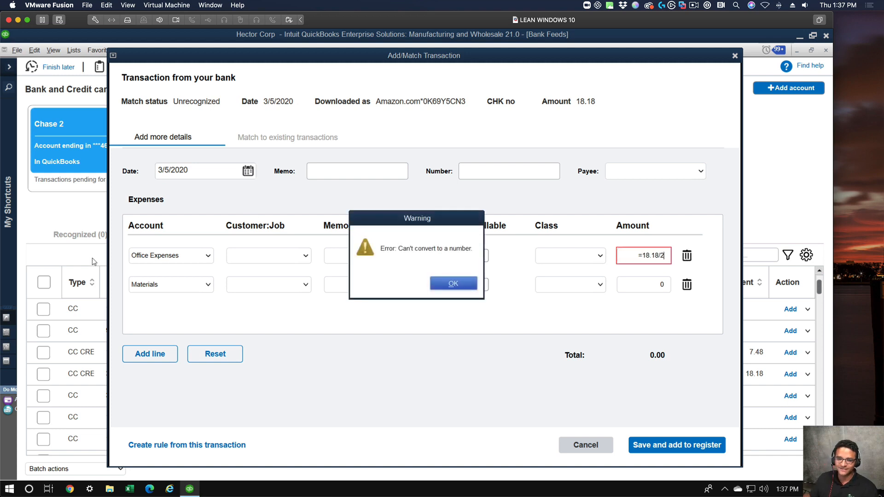
left_click(435, 283)
Split the charge into 10 for Office Expenses and 8.18 for Materials, and save it to the register.
left_click(647, 255)
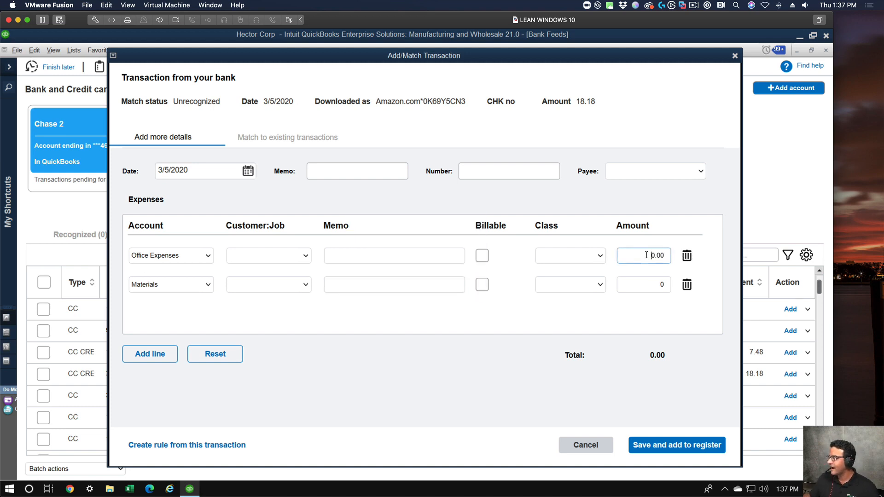
left_click_drag(647, 255, 706, 268)
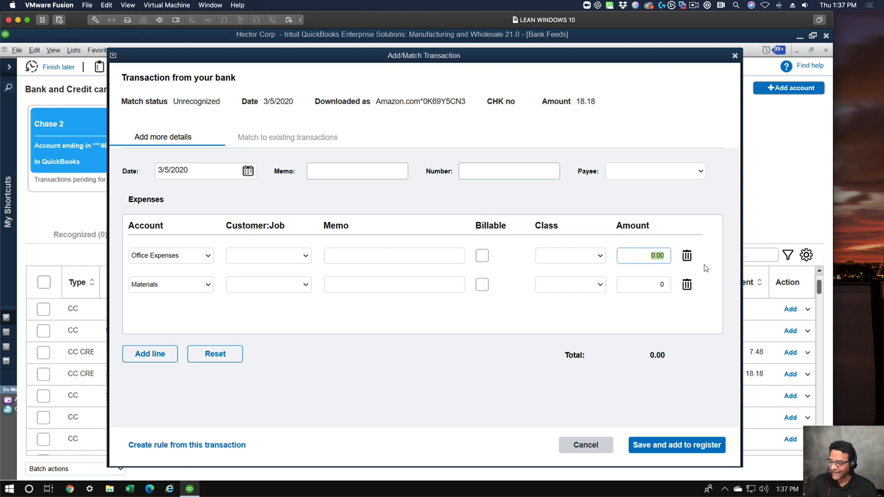
type("10")
left_click(644, 289)
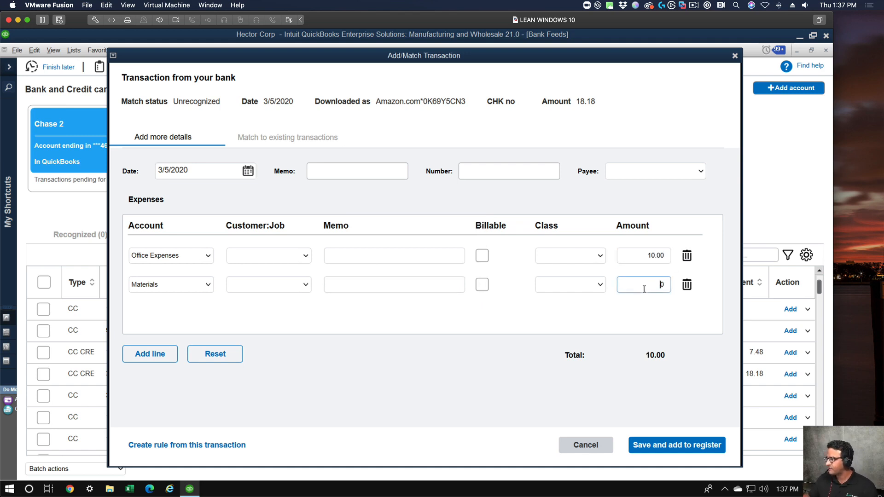
key("BackSpace")
type("8.18")
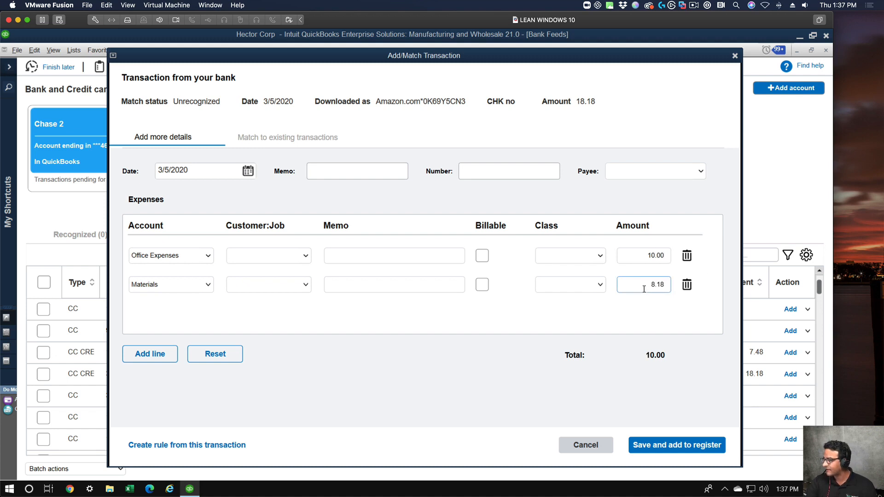
key("Tab")
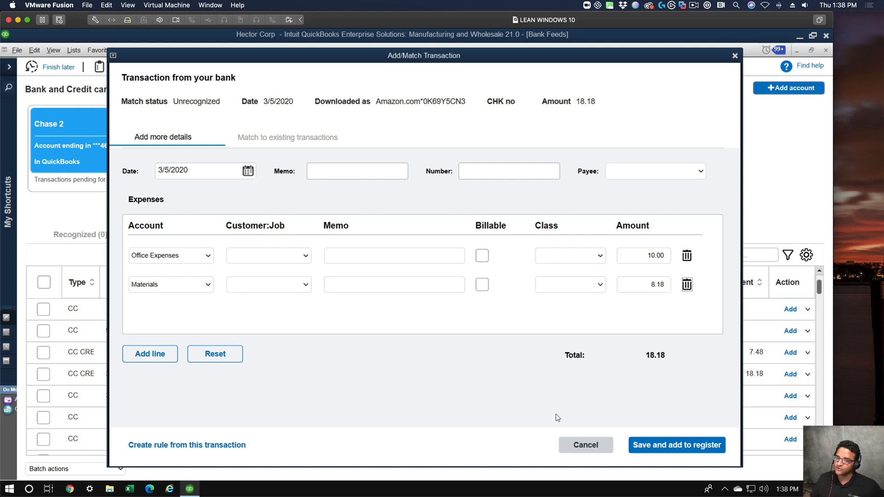
left_click(679, 443)
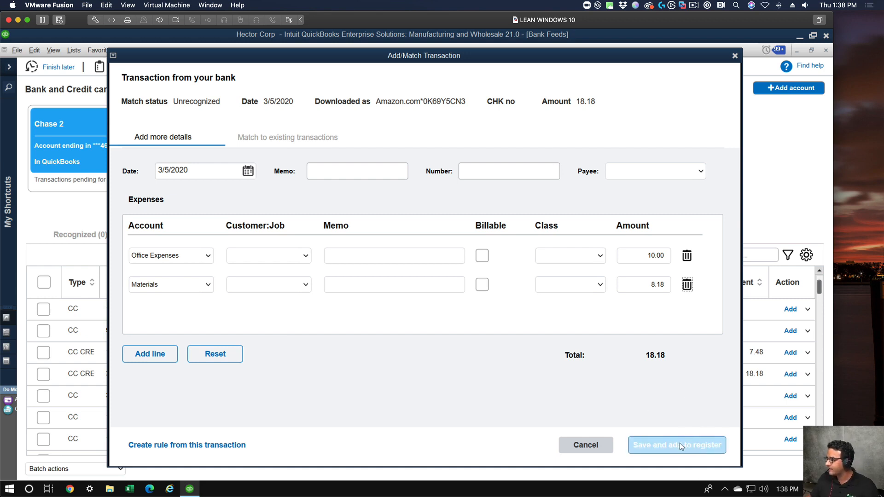
left_click(680, 445)
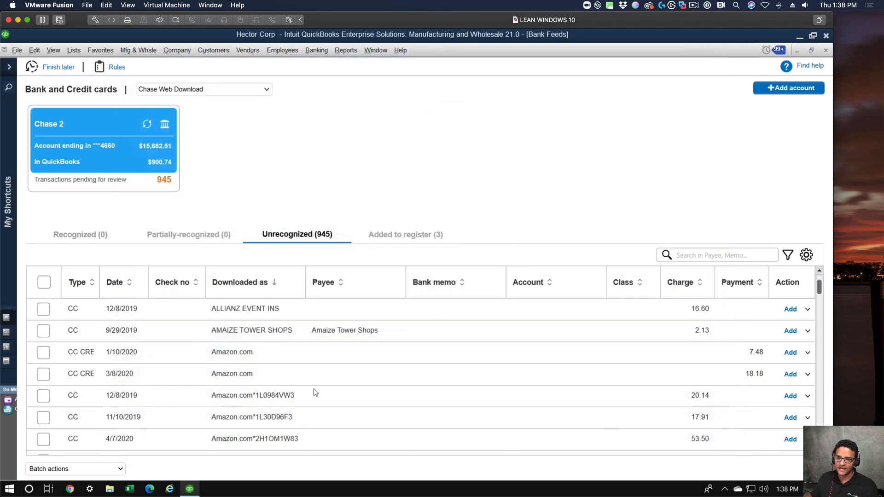
Start a new bank feed rule named Amazon that applies to Money out transactions.
left_click(114, 68)
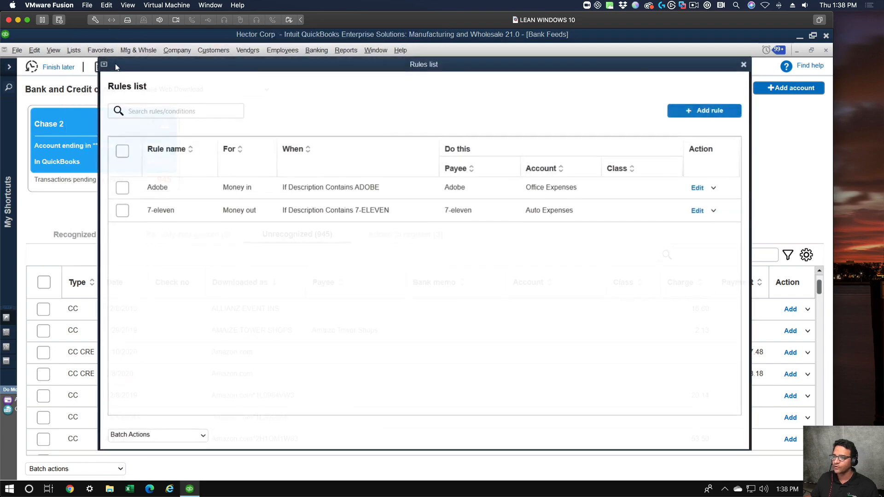
left_click_drag(424, 63, 400, 76)
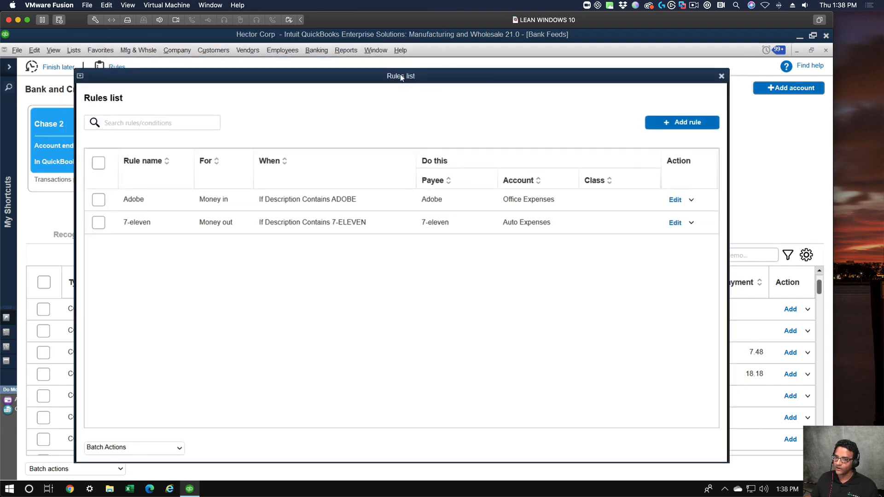
left_click(687, 122)
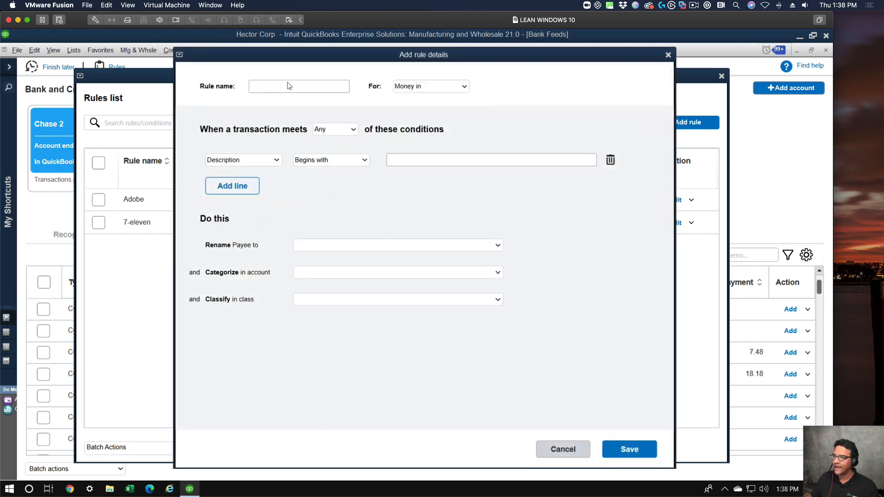
type("General")
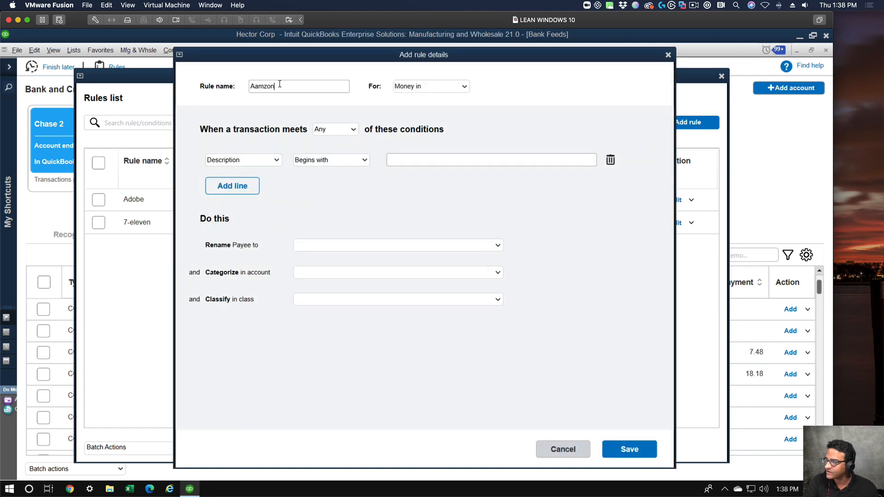
key("BackSpace")
key("BackSpace")
key("BackSpace")
key("BackSpace")
key("BackSpace")
key("BackSpace")
key("BackSpace")
type("Amazon")
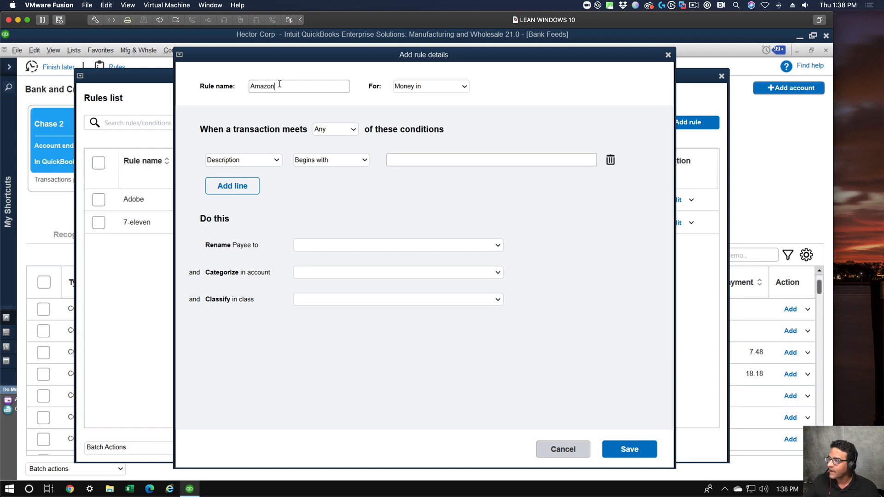
left_click(421, 89)
left_click(417, 111)
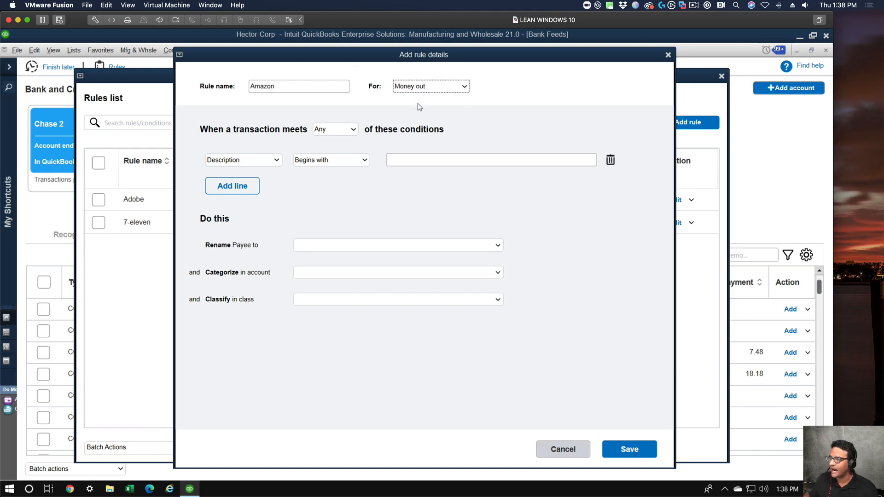
Set the rule's first condition to Description Contains Amazon.com.
left_click(398, 159)
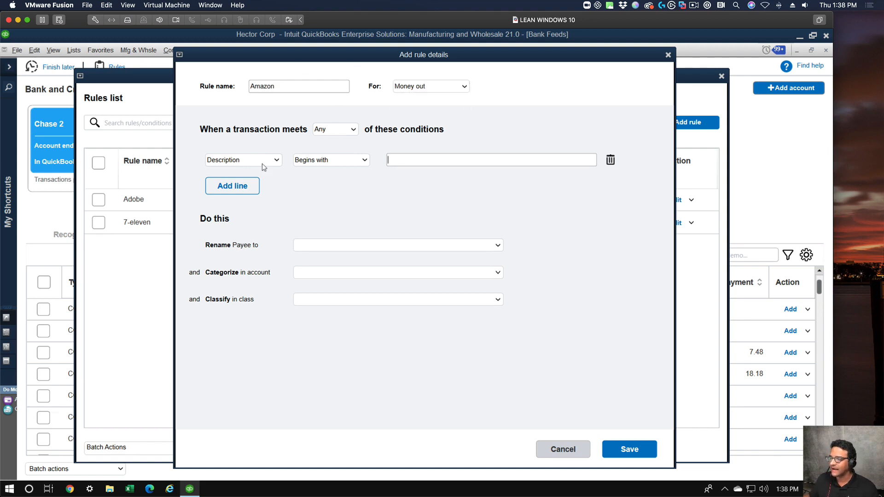
left_click(351, 161)
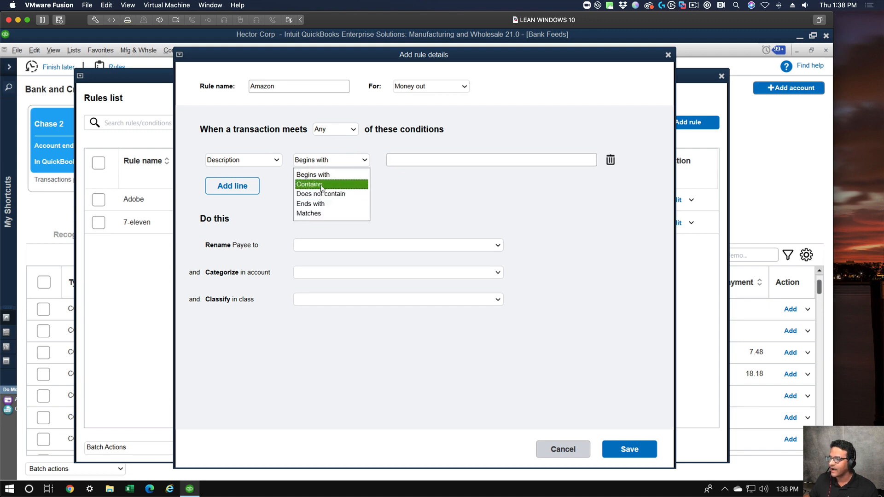
left_click(360, 183)
left_click(408, 160)
type("Amazon")
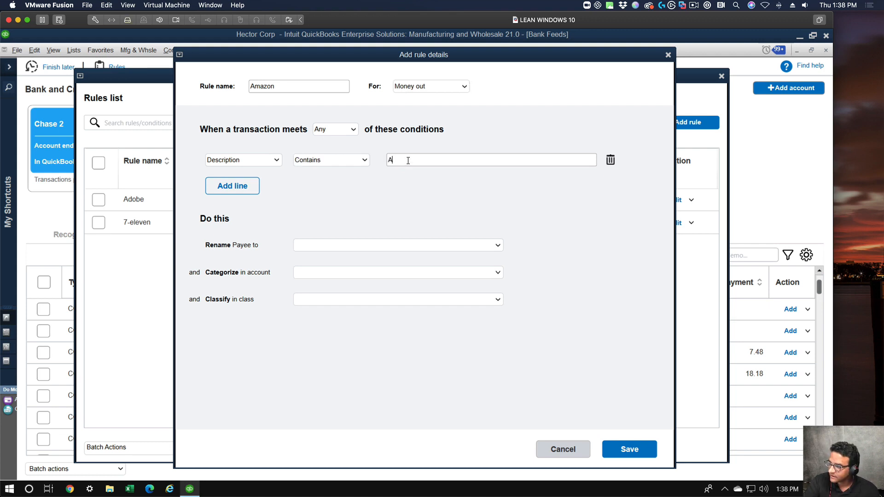
key("BackSpace")
key("BackSpace")
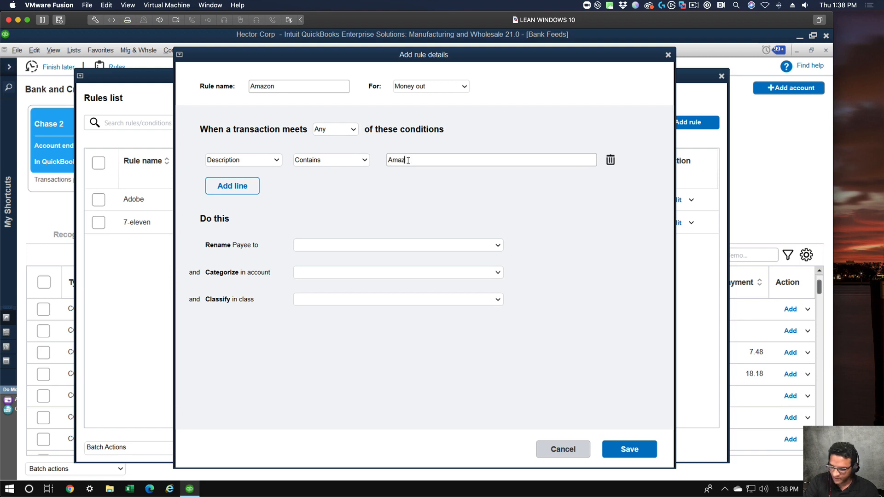
type(".com")
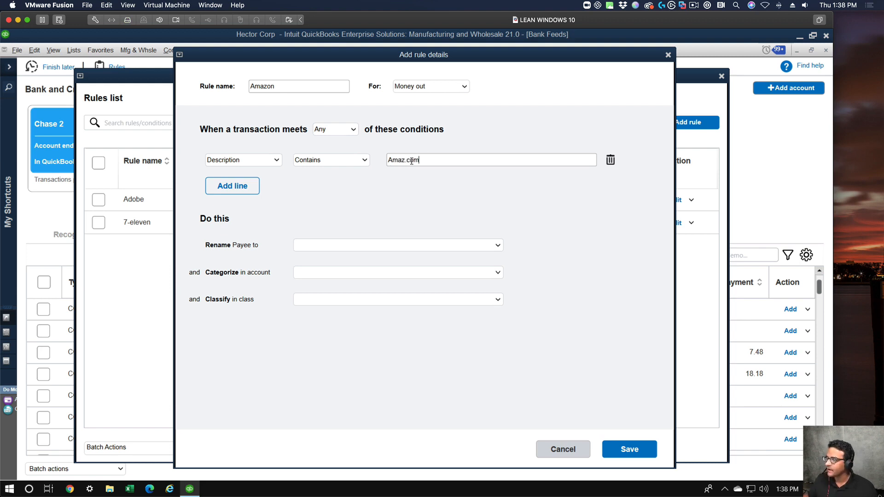
left_click(405, 161)
type("on")
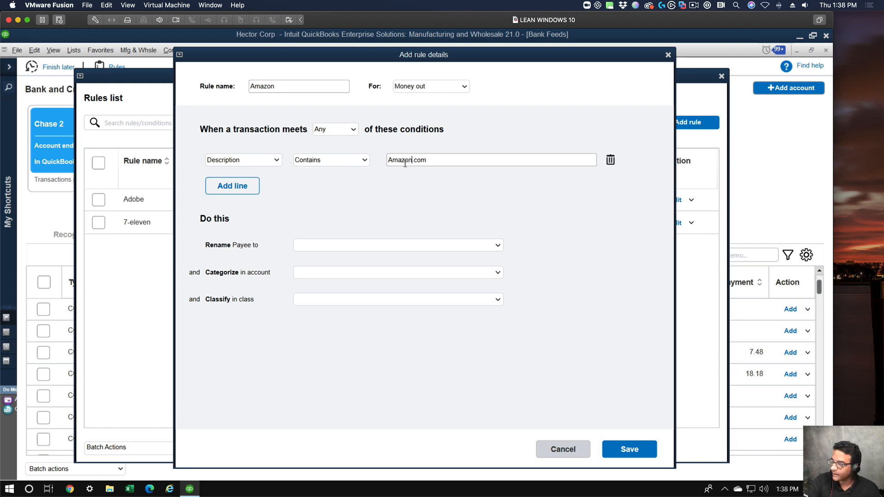
Add a second condition line to the rule: Description Matches Amazon.
left_click(237, 185)
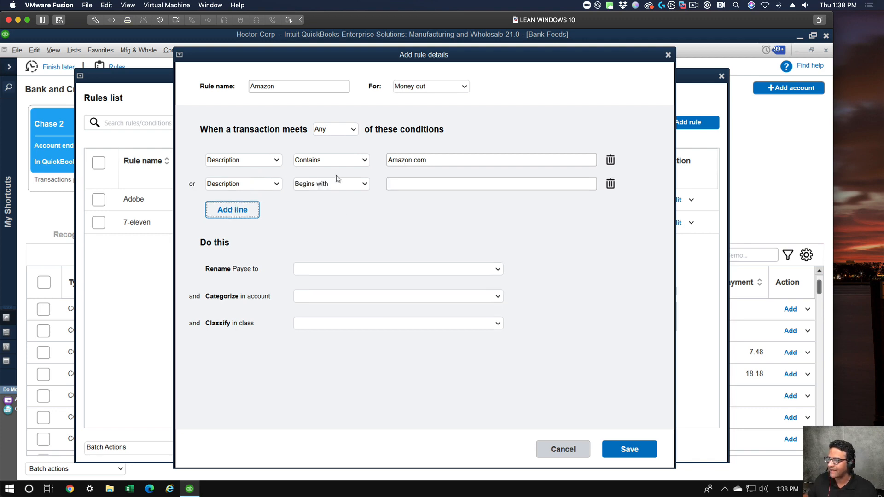
left_click(364, 184)
left_click(324, 209)
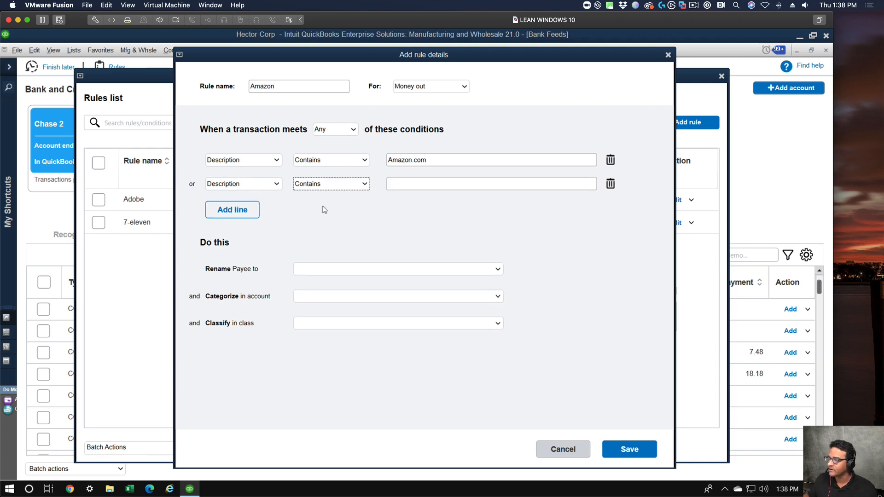
left_click(364, 184)
left_click(322, 238)
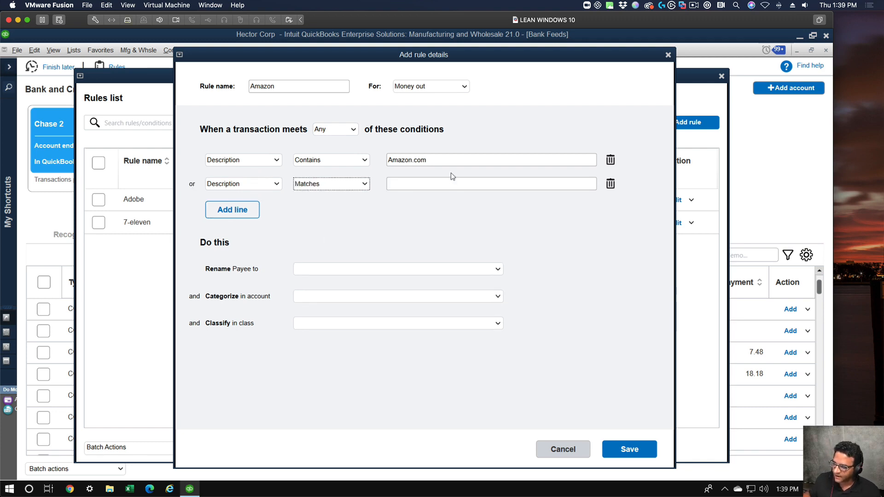
left_click(439, 183)
type("Amazon")
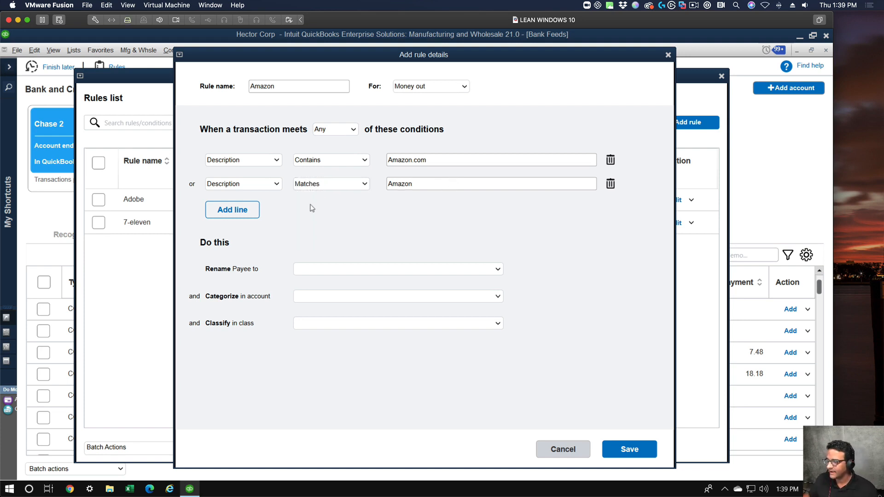
Add a third condition line to the rule: Description Contains AMZN.
left_click(235, 212)
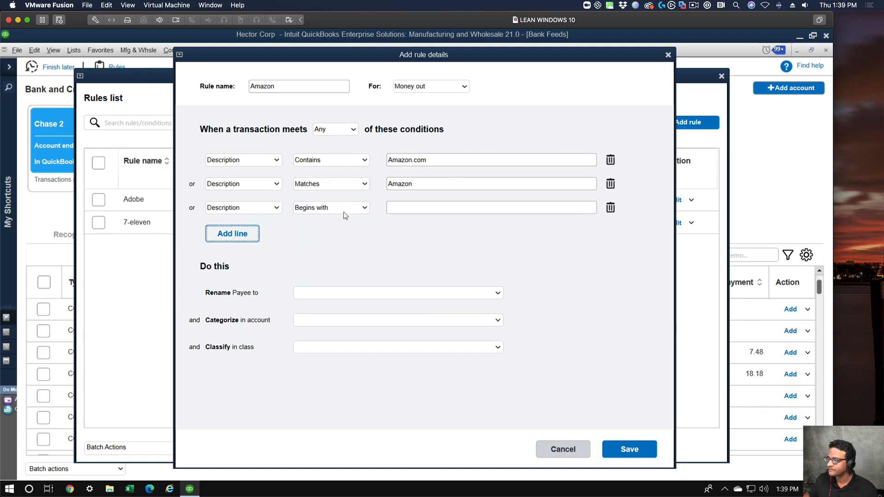
left_click(344, 211)
left_click(321, 232)
left_click(413, 210)
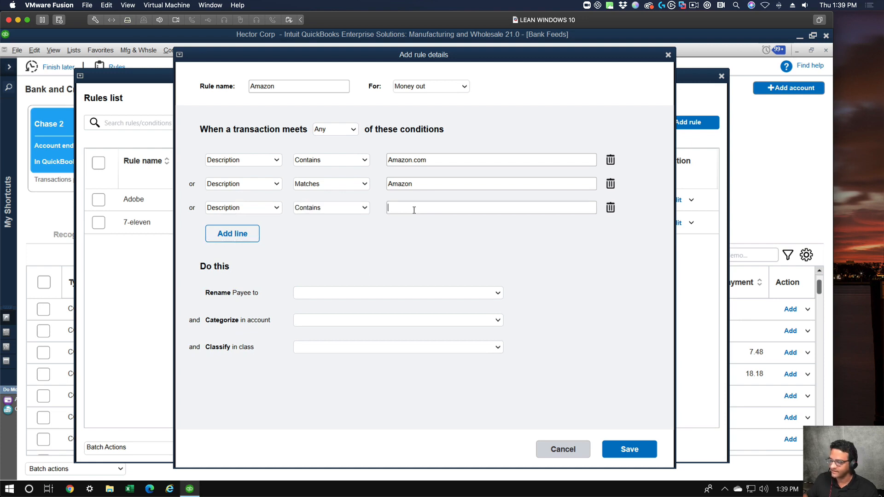
type("AMZ")
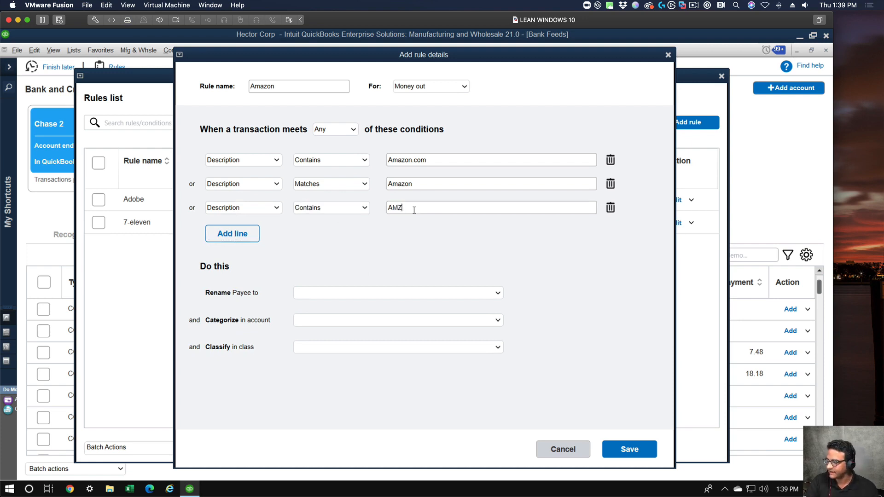
type("N")
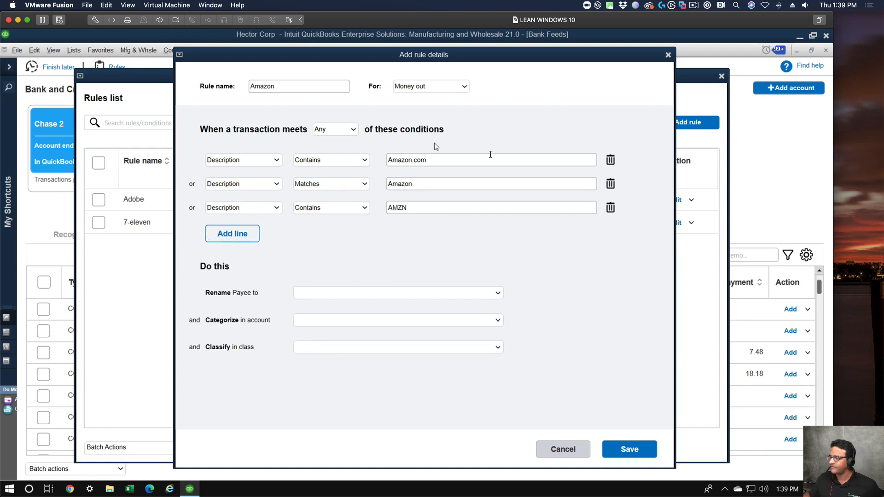
Have the rule rename the payee to Amazon and categorize the transactions in the Office Expenses account.
left_click(329, 297)
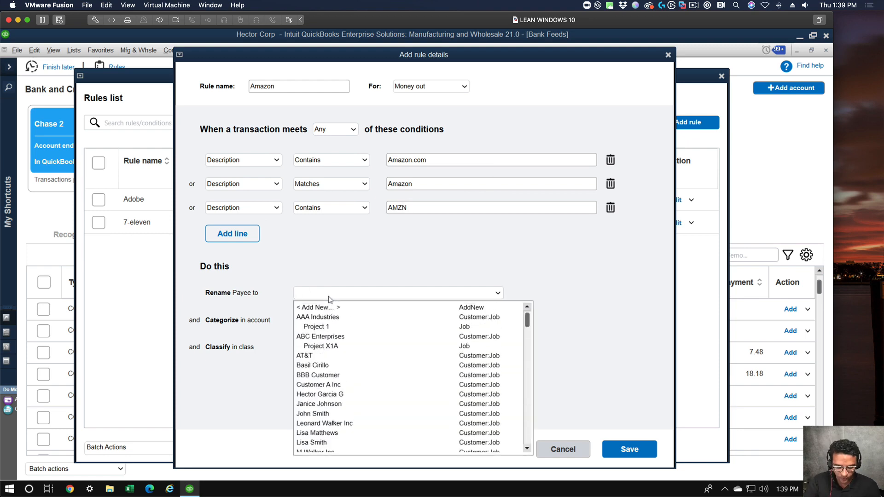
type("Amazon")
key("Tab")
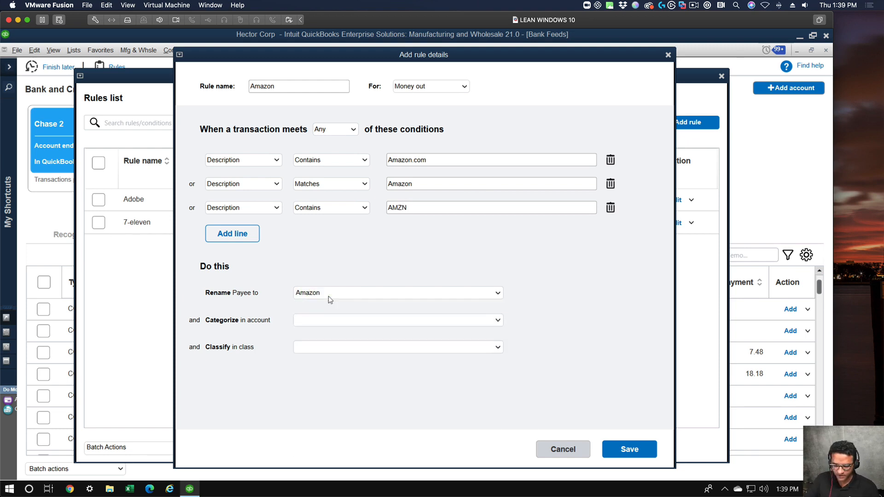
type("Office Expenses")
key("Tab")
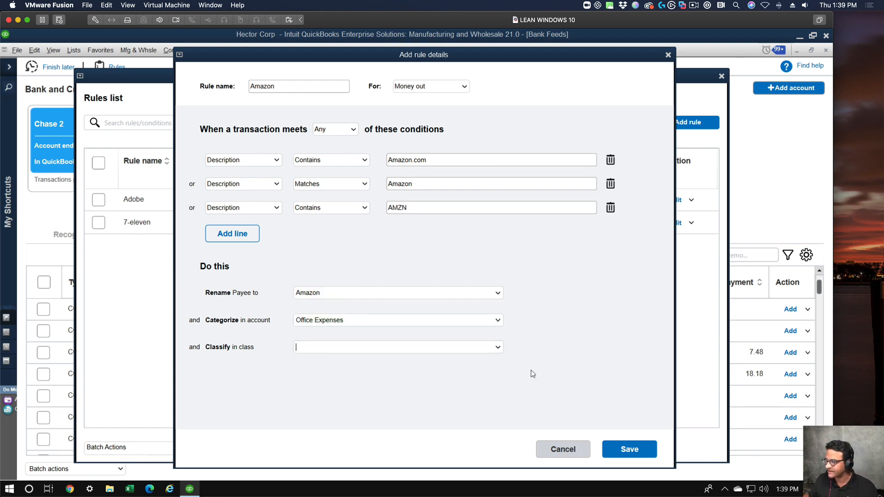
Classify the rule's transactions in the Overhead class, then save the rule and close the rules list.
left_click(498, 346)
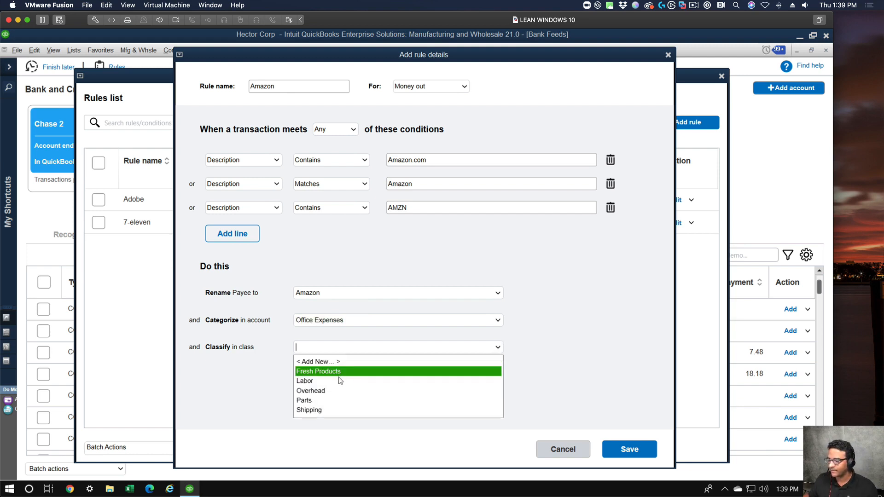
left_click(313, 390)
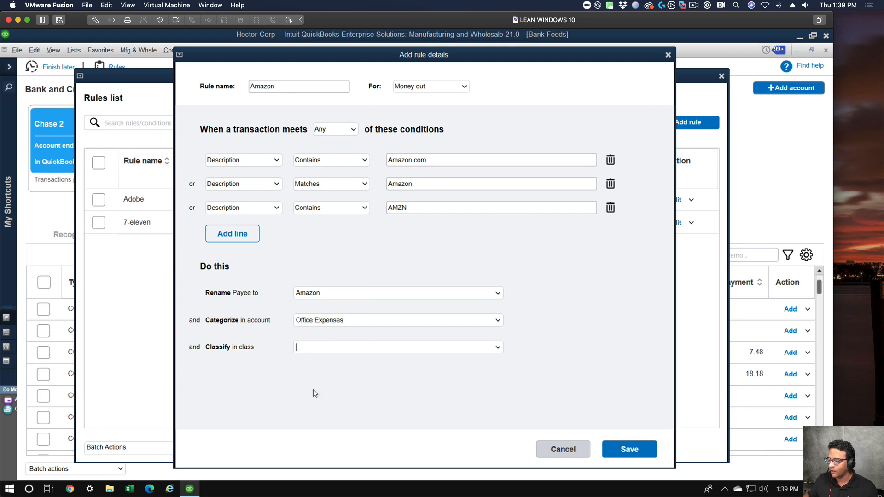
left_click(619, 450)
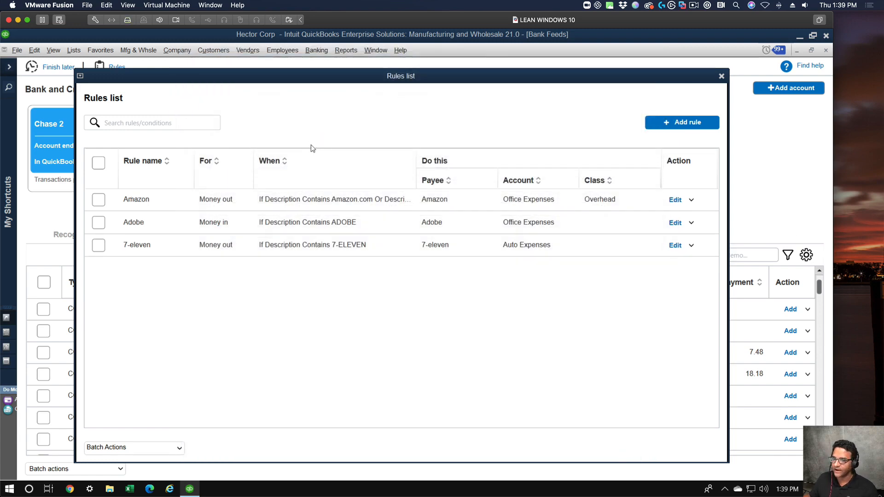
left_click(722, 76)
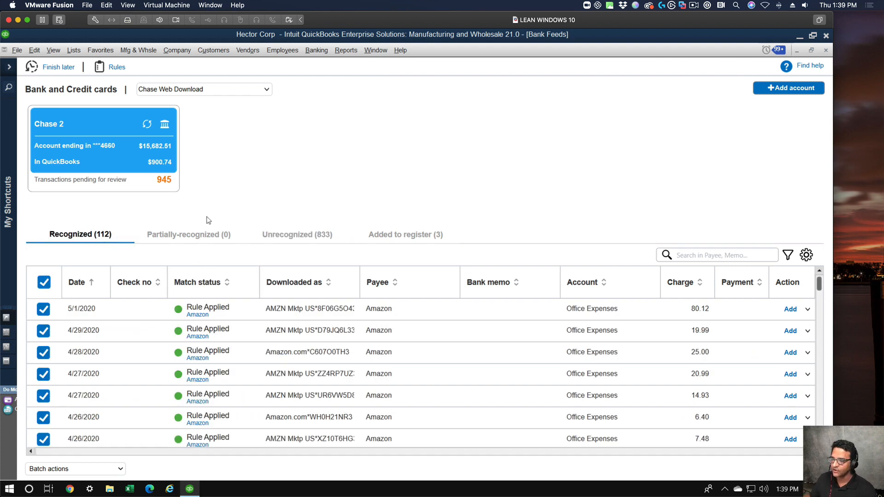
Review the unrecognized transactions and the recognized ones to check where the Amazon rule has been applied.
left_click(286, 241)
scroll(294, 355, "down", 3)
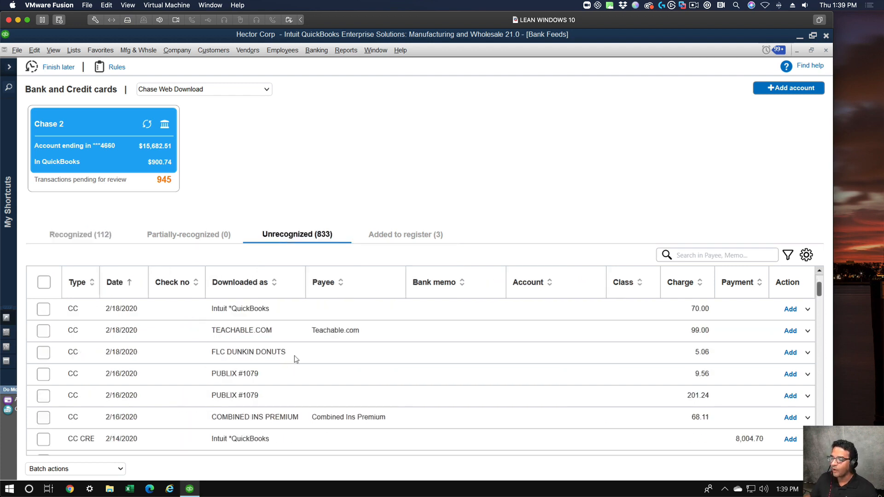
scroll(294, 356, "up", 9)
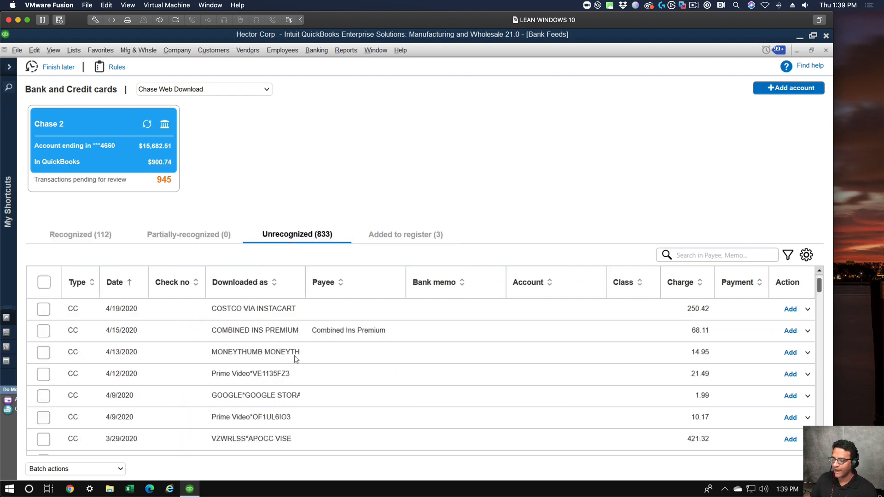
left_click(80, 230)
scroll(460, 373, "down", 20)
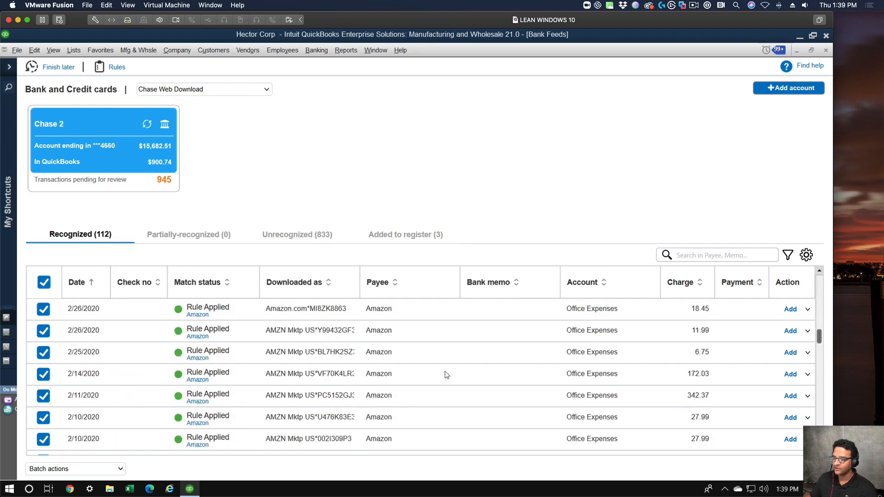
scroll(447, 372, "down", 5)
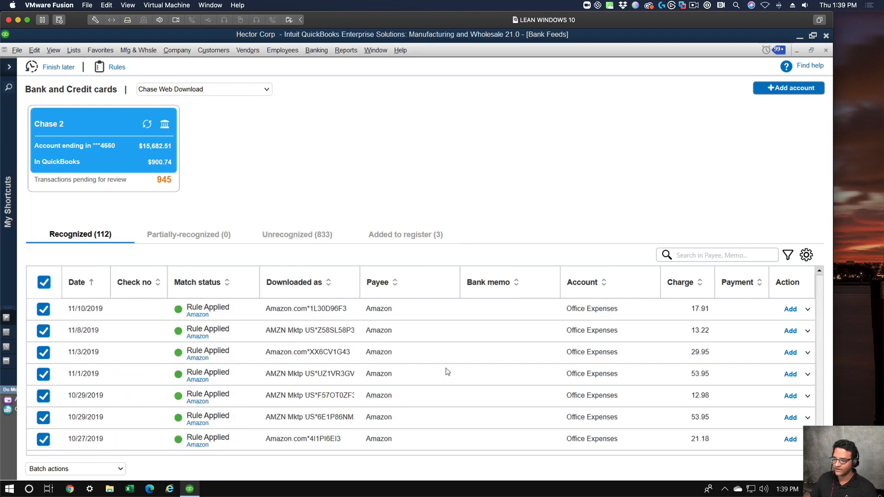
scroll(447, 373, "up", 20)
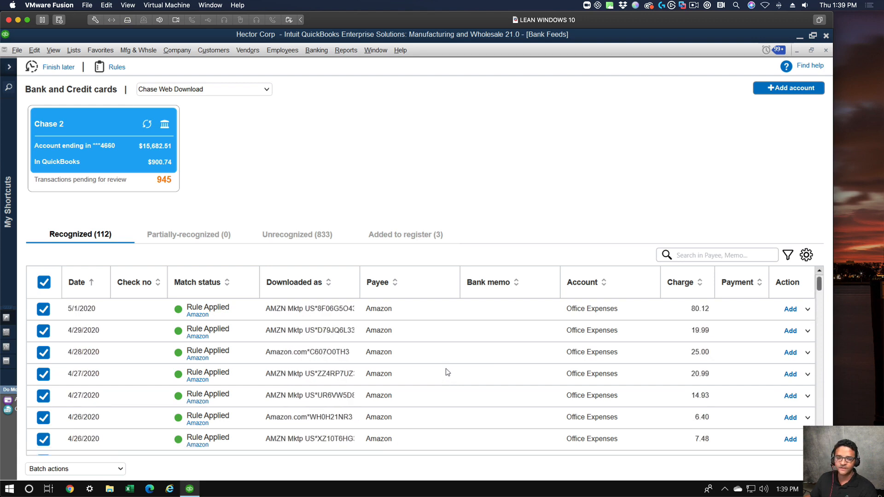
Add and confirm all recognized Amazon transactions in one batch, accepting the past-transactions warning.
left_click(44, 283)
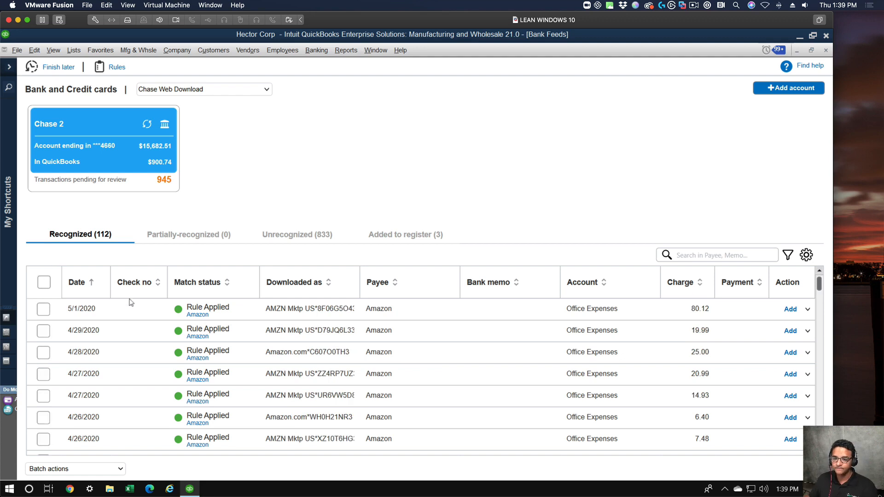
left_click(45, 283)
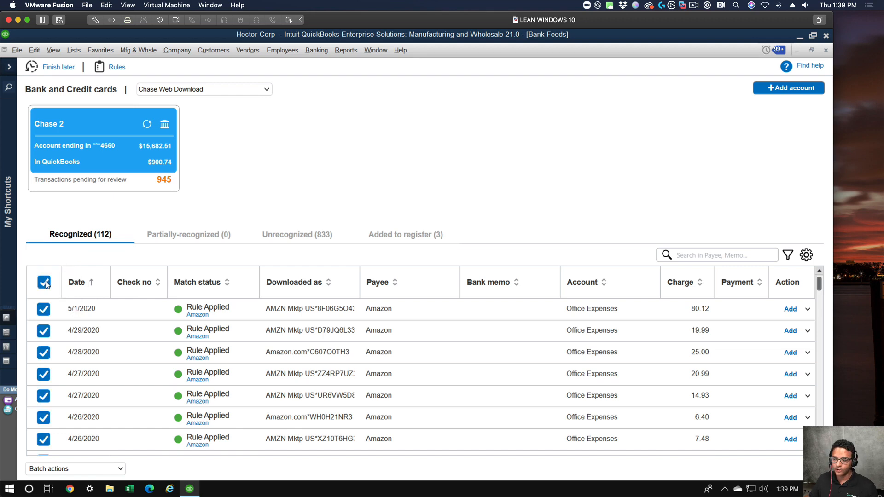
left_click(121, 469)
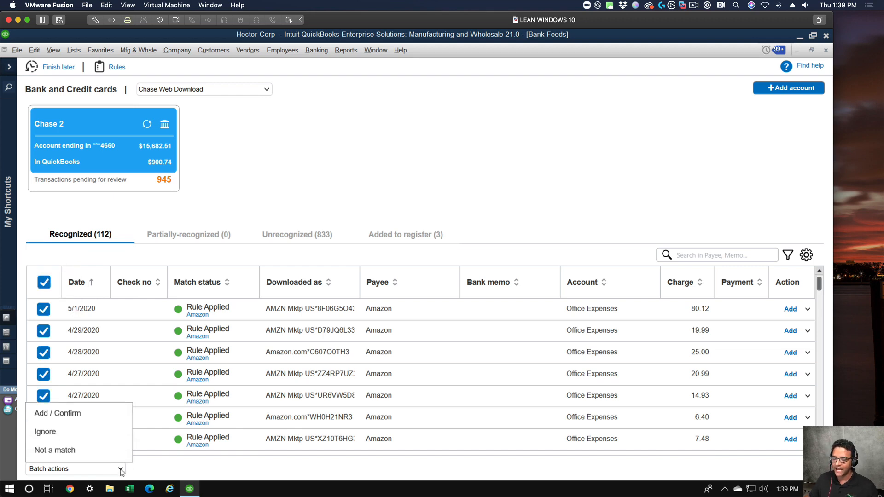
left_click(73, 413)
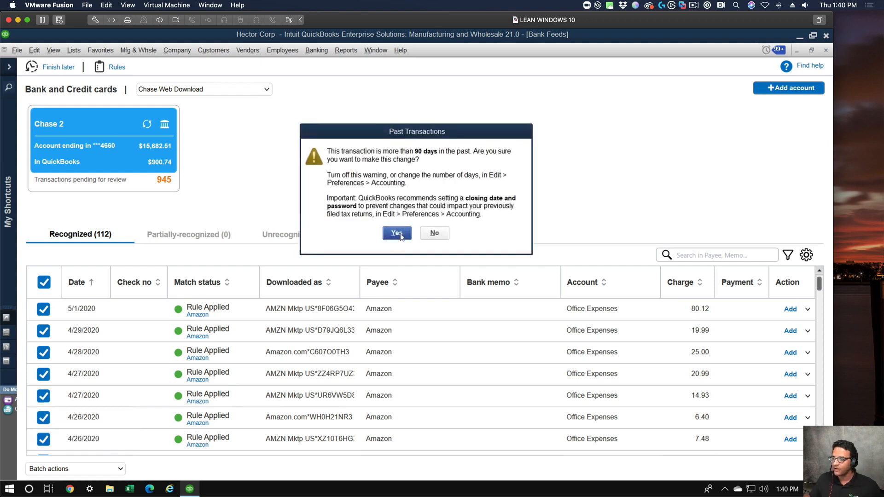
left_click(397, 234)
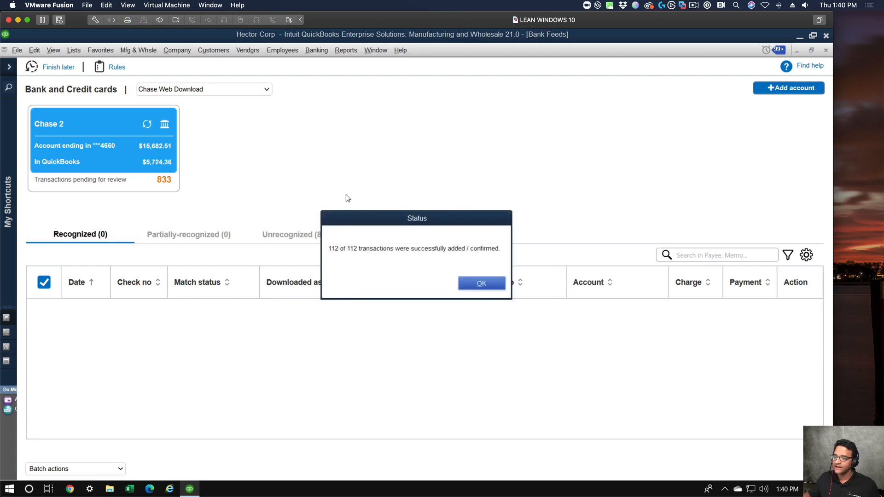
left_click(481, 284)
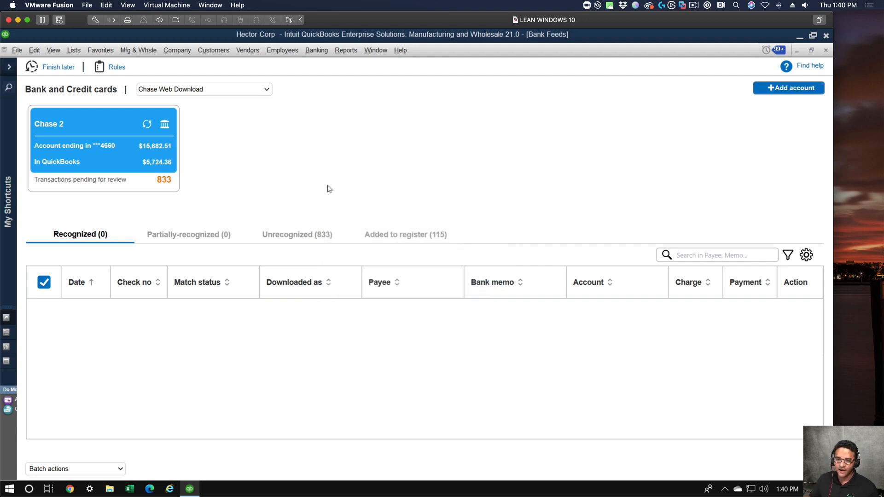
Show the unrecognized transactions and dismiss the payment reminder messages without sending anything.
left_click(317, 239)
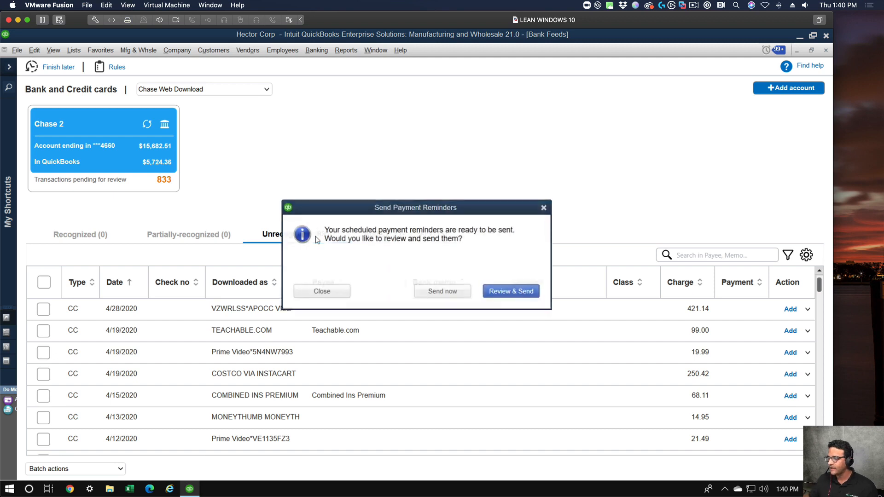
left_click(544, 207)
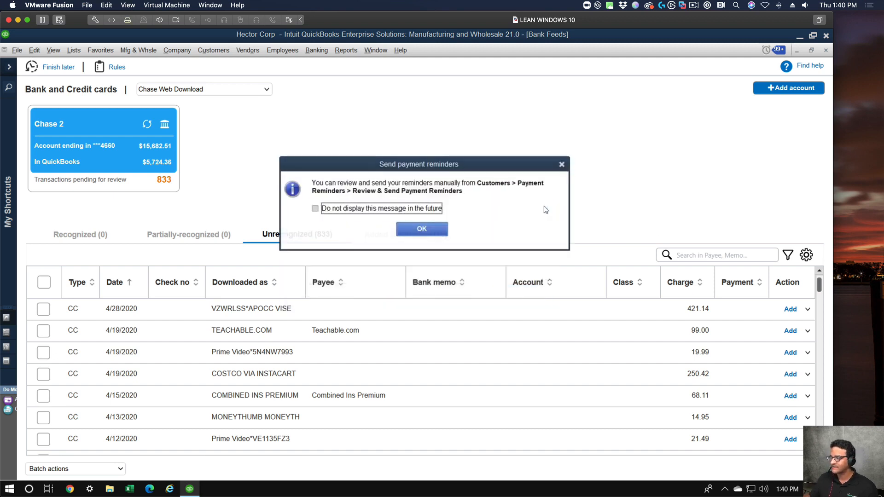
left_click(562, 165)
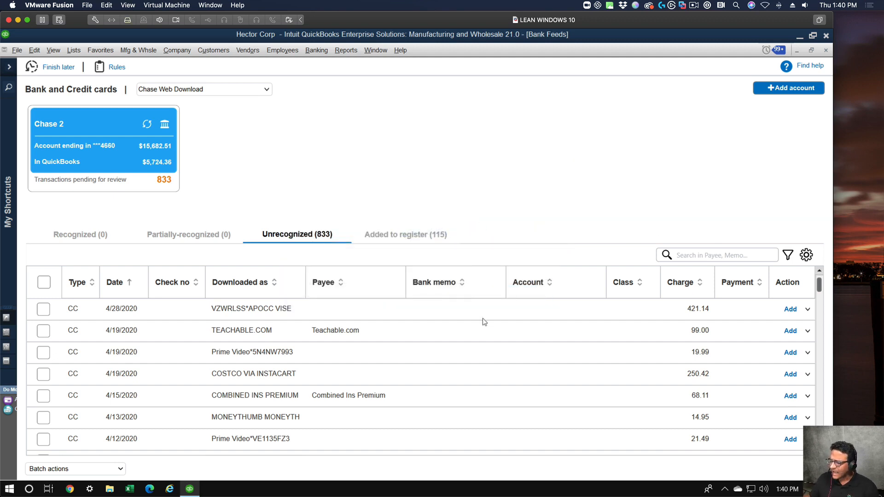
Sort the unrecognized transactions by their Downloaded as description and locate the American Air entries.
scroll(478, 375, "down", 2)
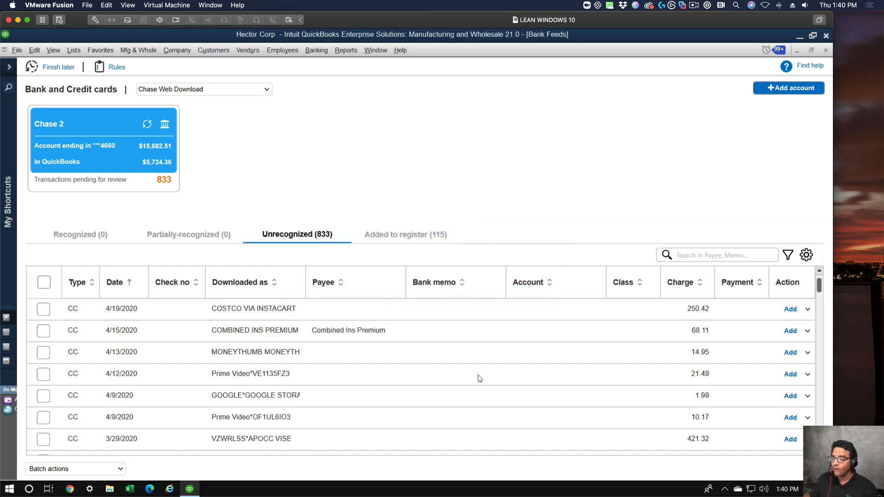
left_click(262, 286)
scroll(432, 325, "down", 4)
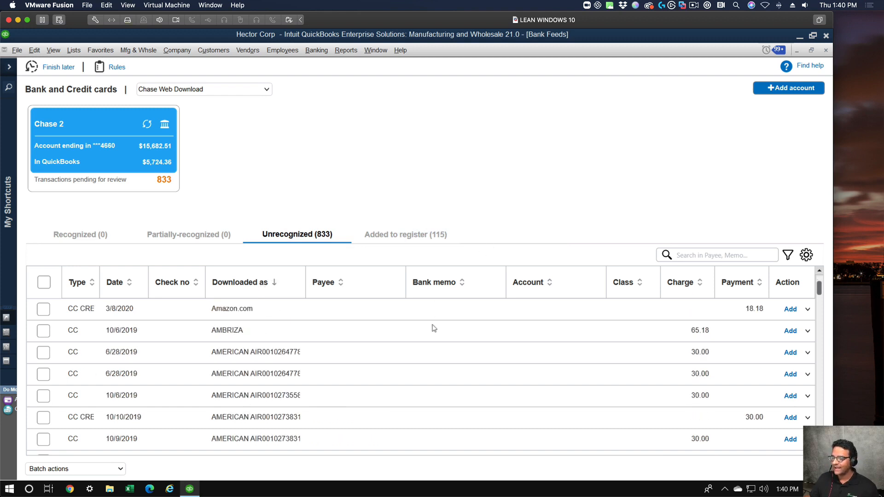
scroll(432, 325, "up", 3)
scroll(432, 325, "up", 3)
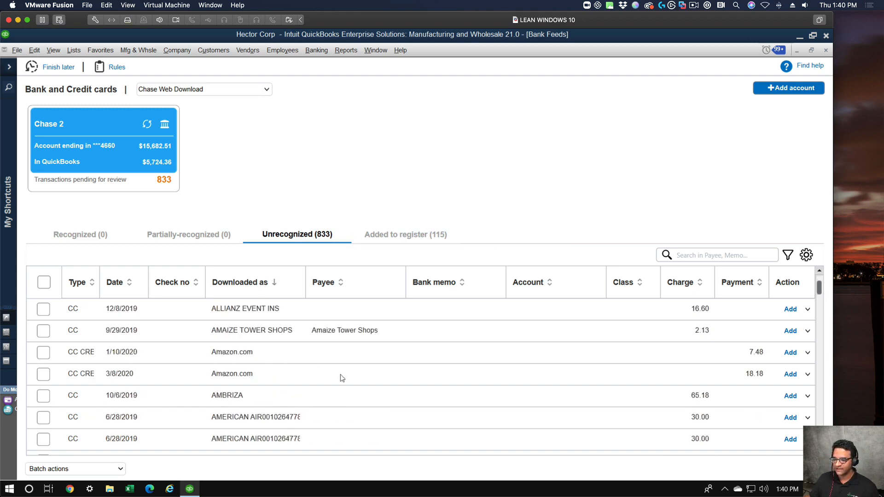
scroll(339, 375, "down", 3)
Try to select the American Air transactions as a range from the first 6/28/2019 entry to the 11/23/2018 entry.
left_click(246, 352)
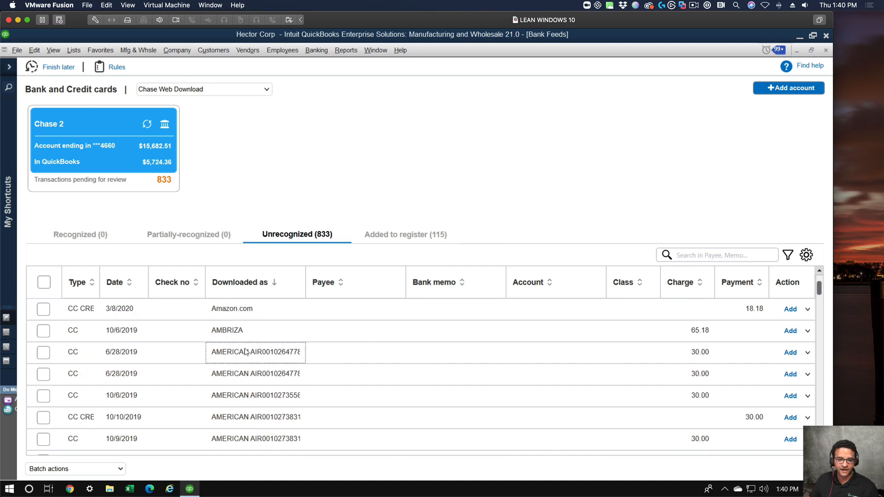
left_click(42, 353)
left_click(43, 352)
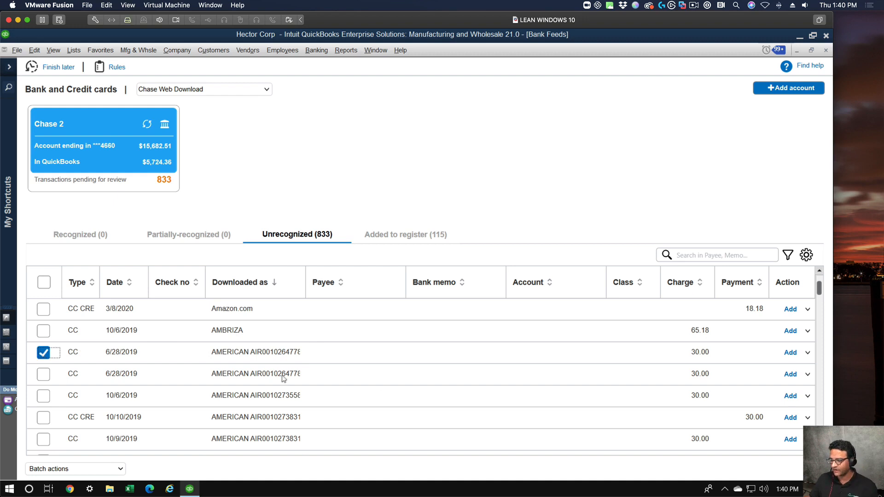
scroll(278, 374, "down", 10)
scroll(278, 374, "down", 2)
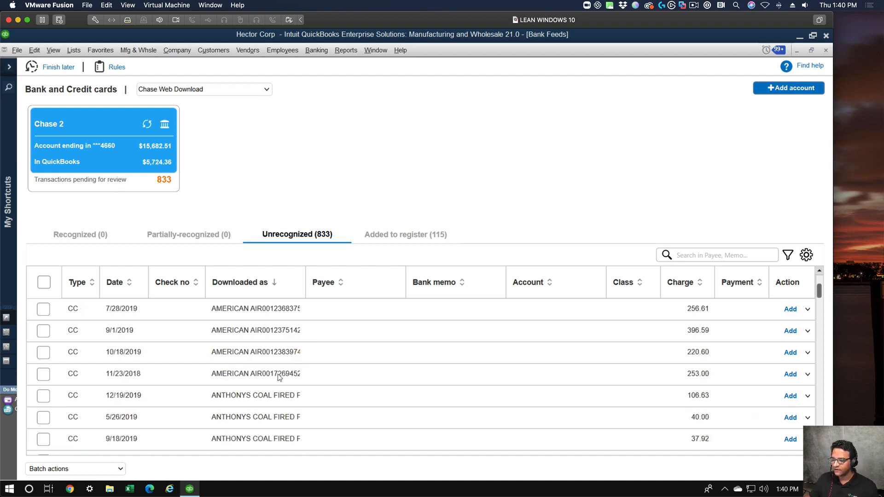
scroll(278, 374, "up", 3)
scroll(277, 374, "down", 1)
scroll(280, 378, "down", 1)
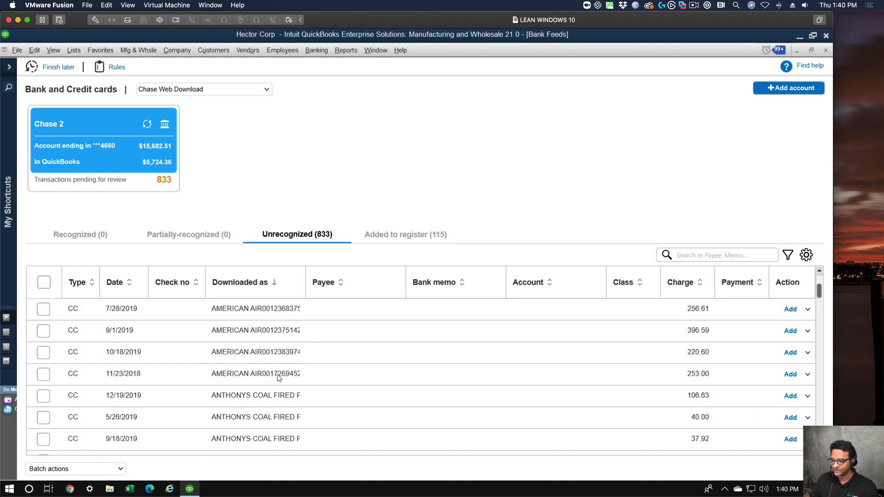
left_click(48, 376)
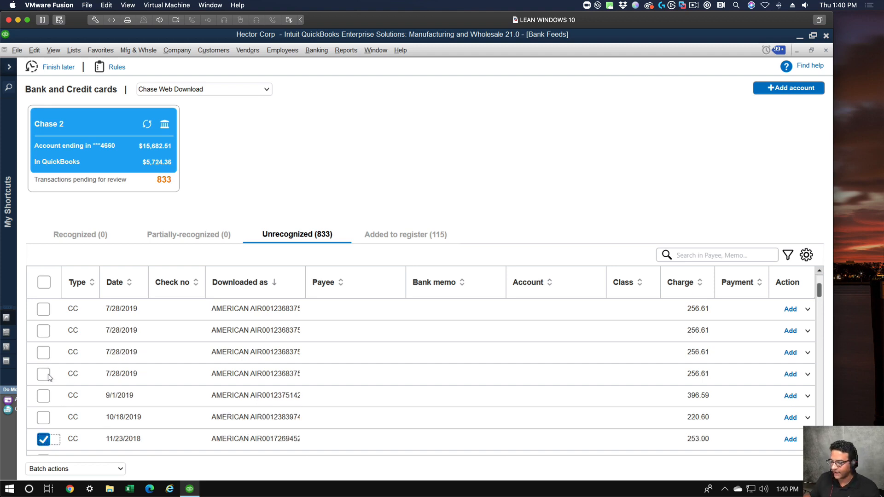
Select the American Air transactions dated 7/28/2019, 9/1/2019 and 10/18/2019 one by one.
left_click(45, 375)
left_click(44, 396)
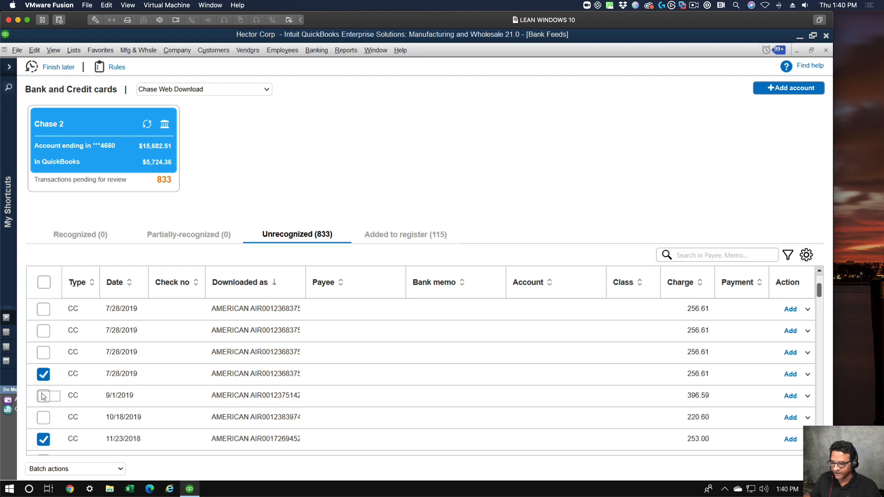
left_click(43, 417)
left_click(44, 331)
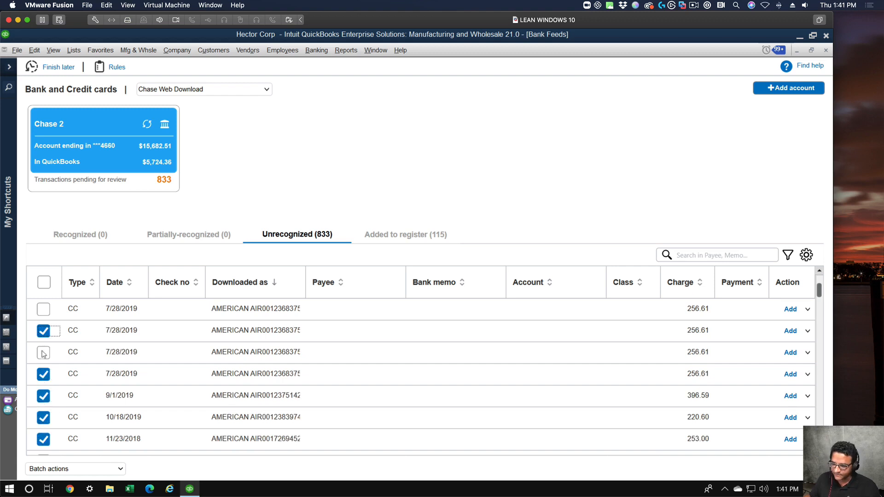
left_click(44, 353)
left_click(44, 309)
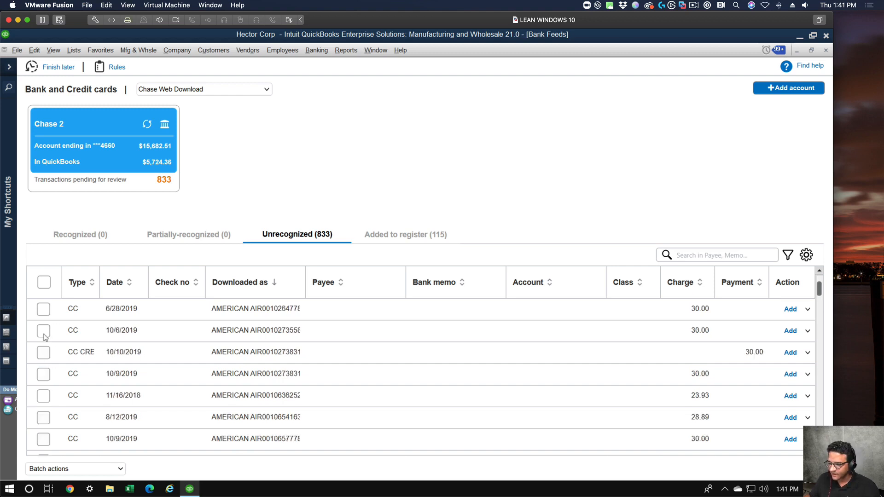
Clear the individually selected American Air transactions so the selection can be restarted.
left_click(45, 332)
scroll(46, 337, "down", 5)
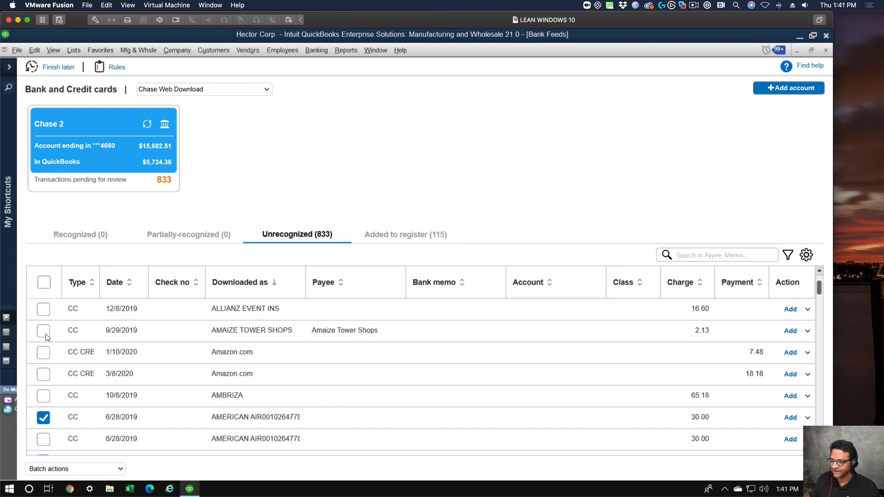
left_click(46, 357)
left_click(44, 396)
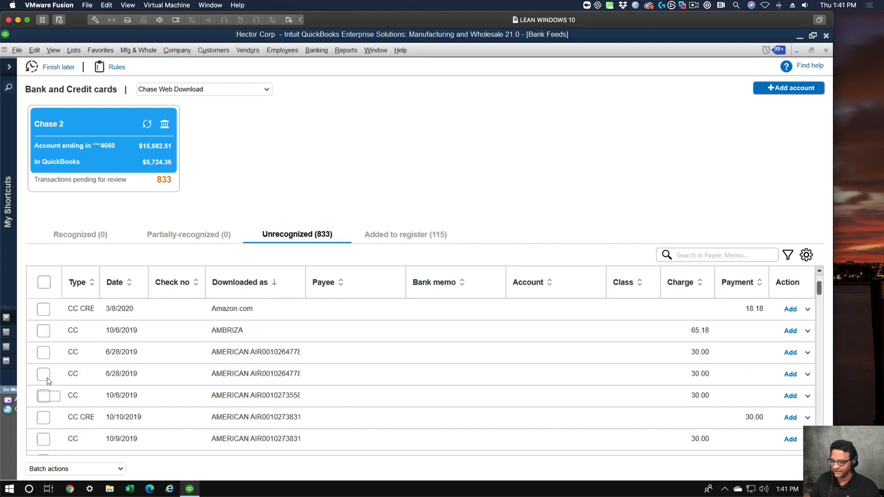
scroll(45, 350, "down", 3)
left_click(44, 311)
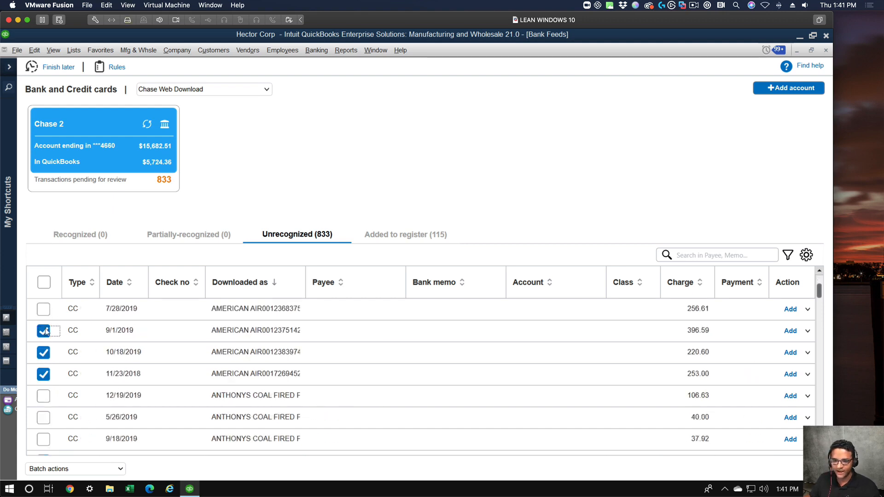
left_click(44, 332)
left_click(44, 353)
left_click(44, 375)
scroll(68, 389, "up", 3)
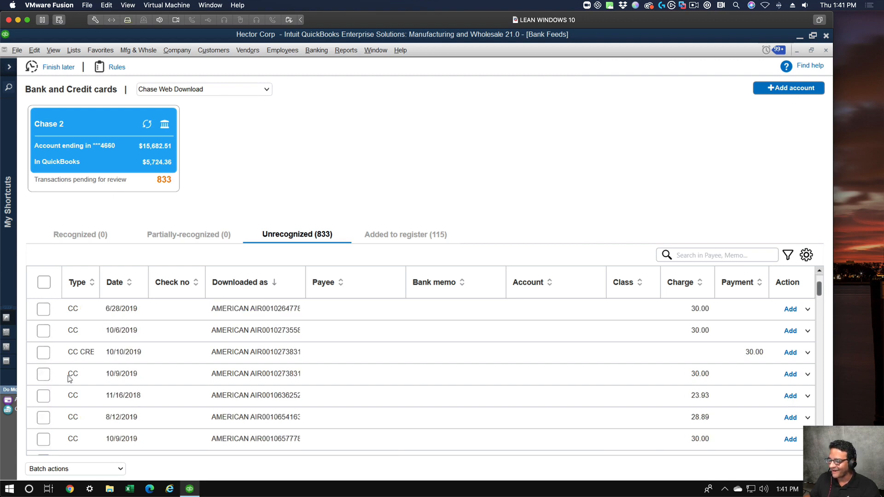
scroll(68, 389, "down", 5)
left_click(44, 331)
left_click(44, 353)
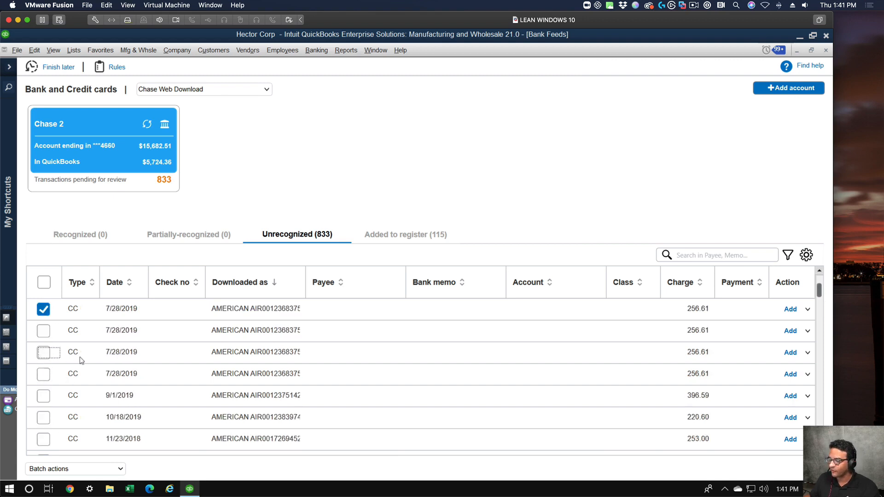
scroll(79, 358, "up", 1)
left_click(43, 374)
scroll(65, 386, "up", 4)
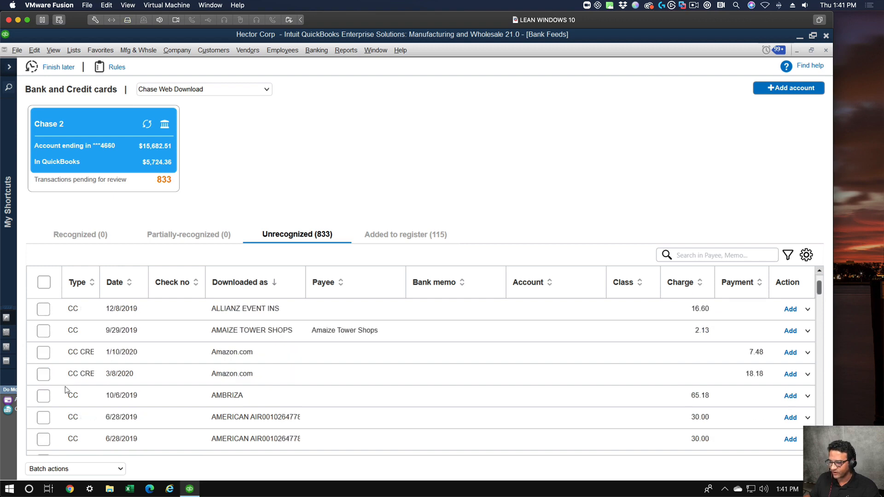
scroll(206, 372, "down", 2)
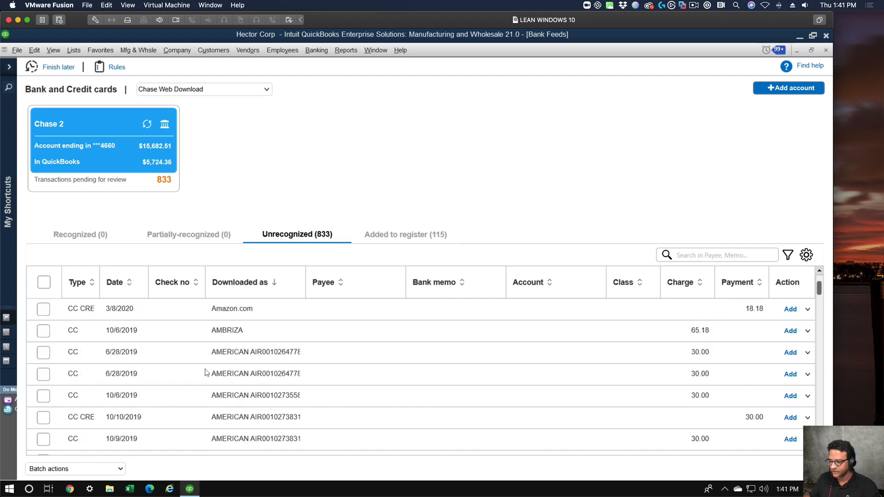
Try a range selection on the American Air transactions from 6/28/2019 to 10/10/2019, then deselect all but the first.
left_click(43, 353)
left_click(44, 419, "shift")
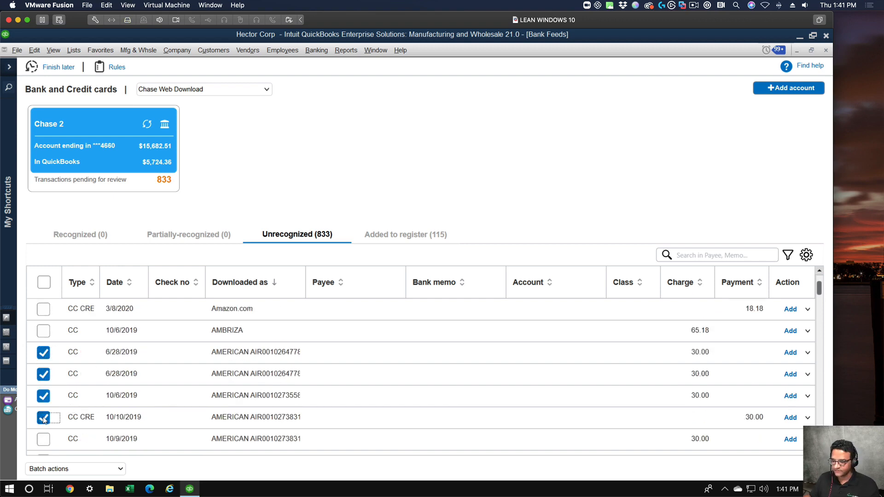
left_click(44, 375)
left_click(44, 396)
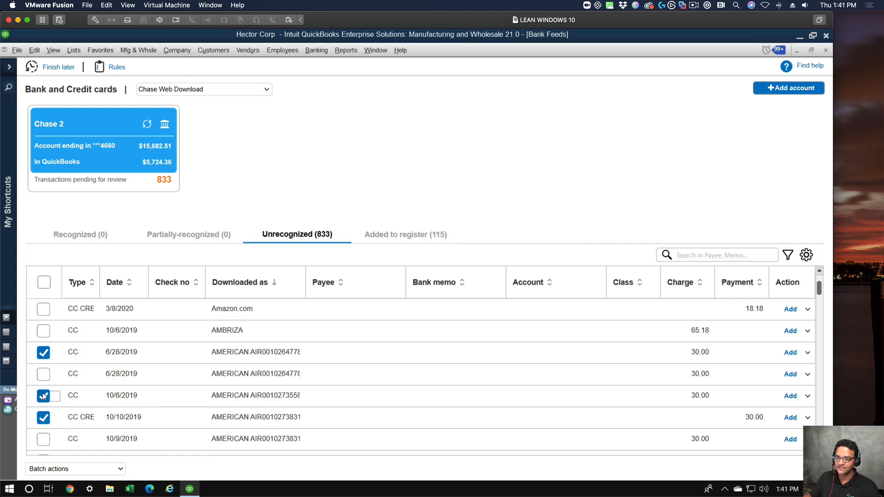
left_click(43, 419)
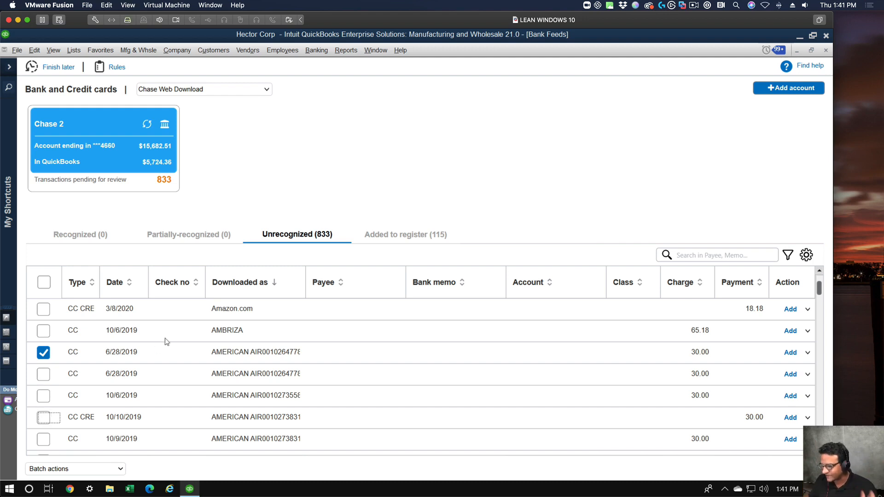
Select the whole range of American Air transactions, from the first 6/28/2019 entry to the 11/23/2018 entry.
left_click(43, 353)
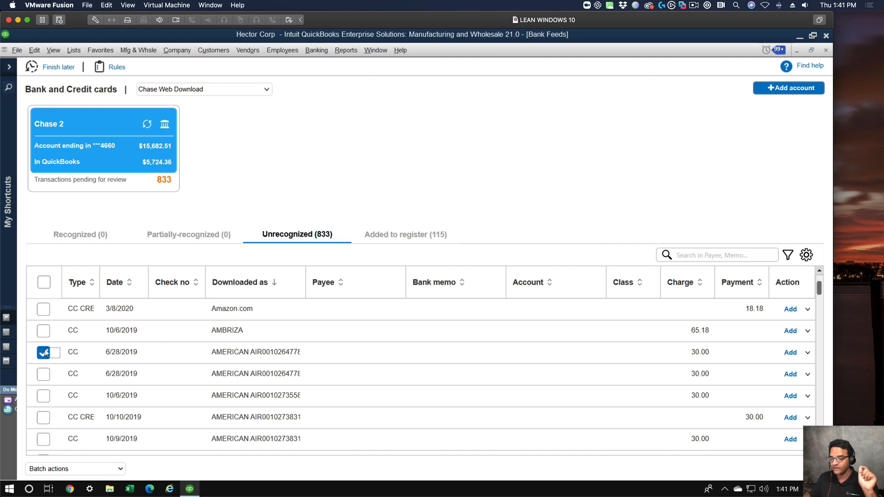
left_click(45, 353)
scroll(123, 402, "down", 10)
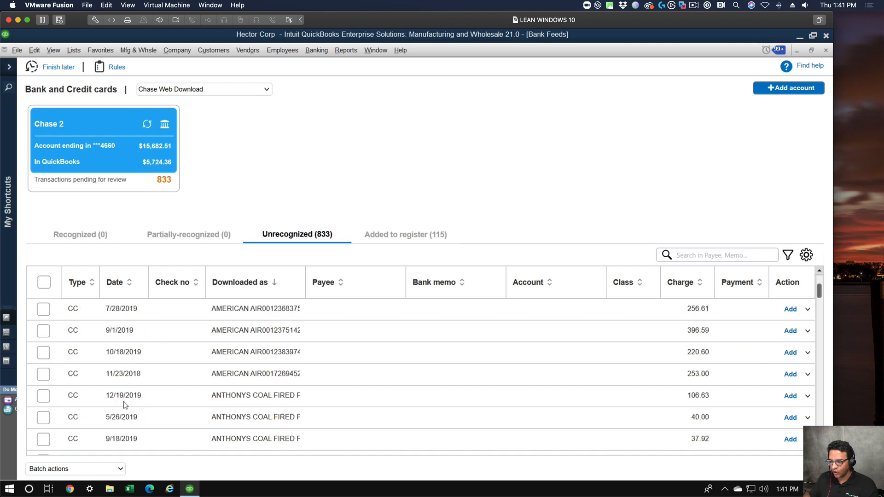
scroll(123, 402, "up", 3)
scroll(126, 401, "up", 1)
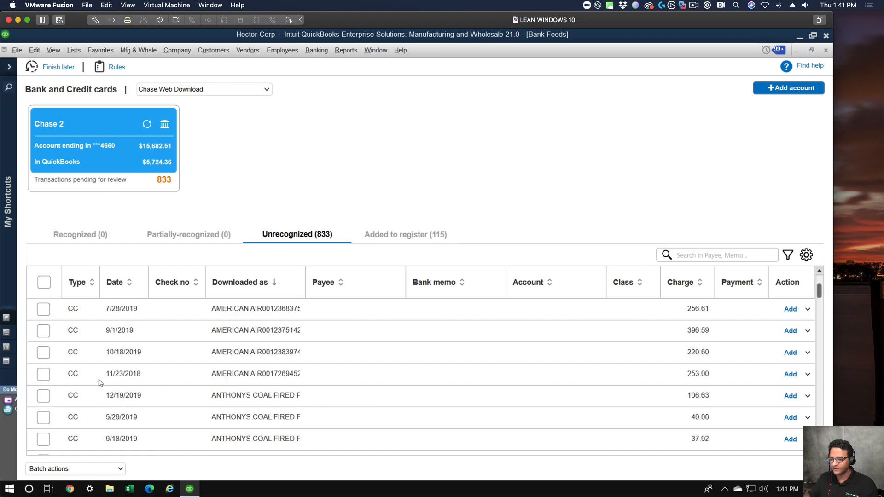
left_click(48, 374, "shift")
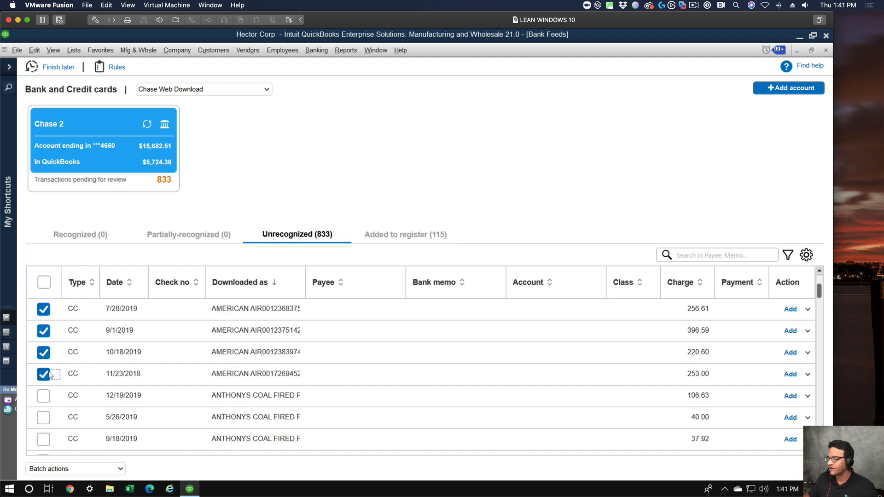
scroll(113, 361, "up", 5)
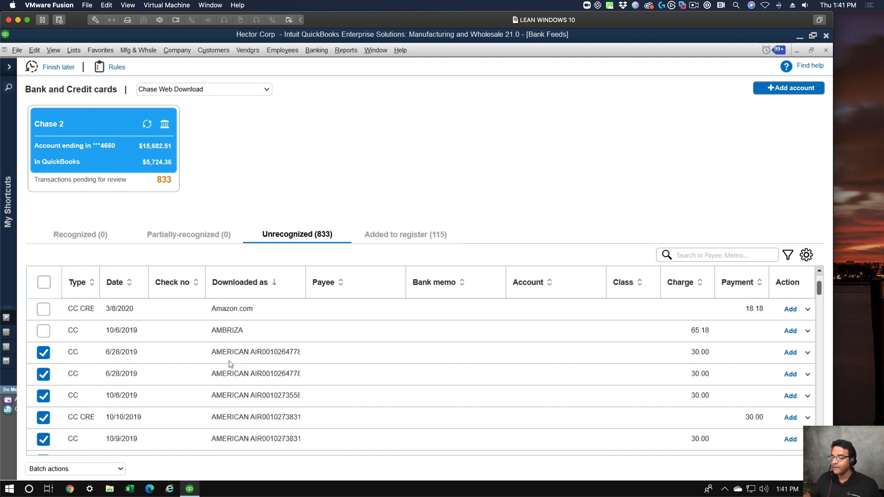
Try to batch-modify the selected American Air transactions, including the 10/10/2019 credit.
scroll(228, 361, "down", 1)
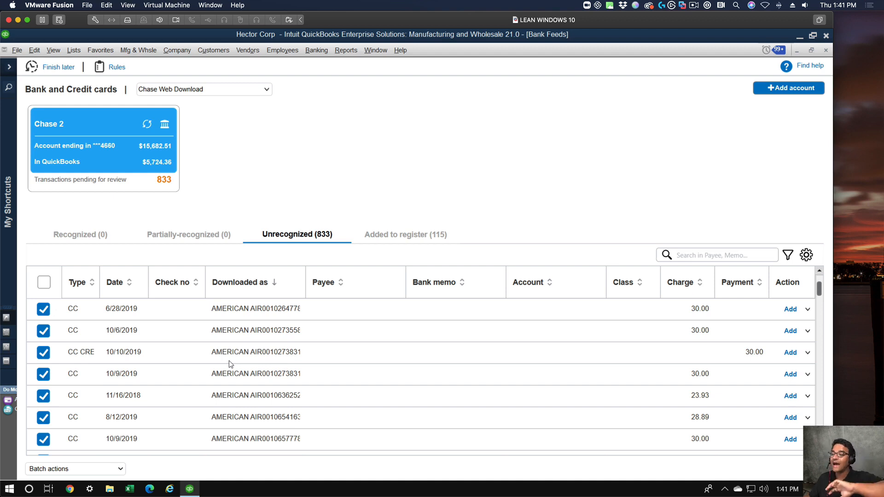
left_click(100, 470)
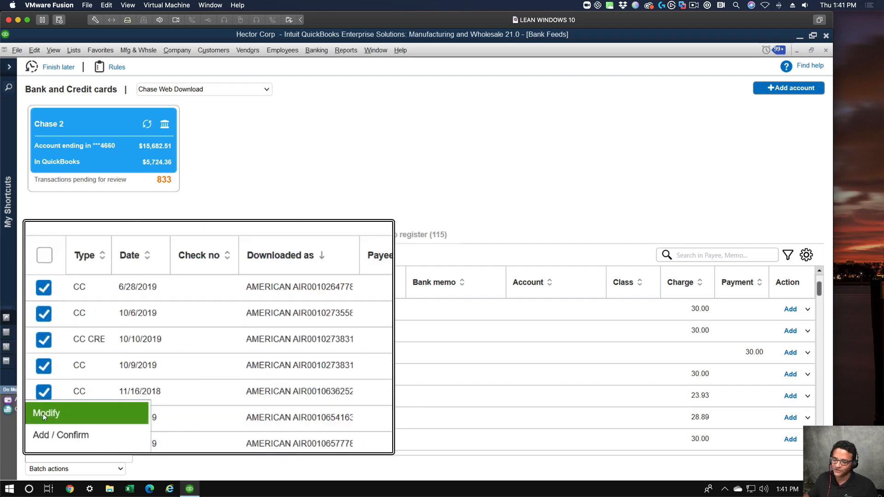
left_click(44, 414)
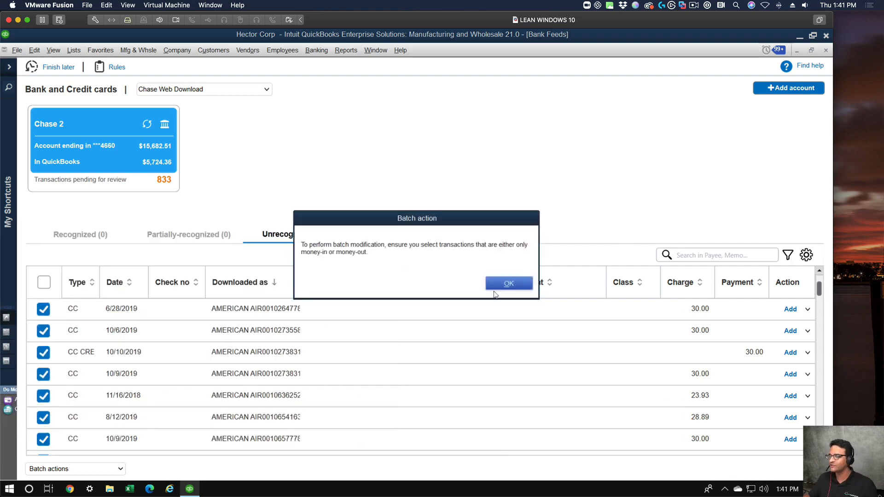
left_click(513, 284)
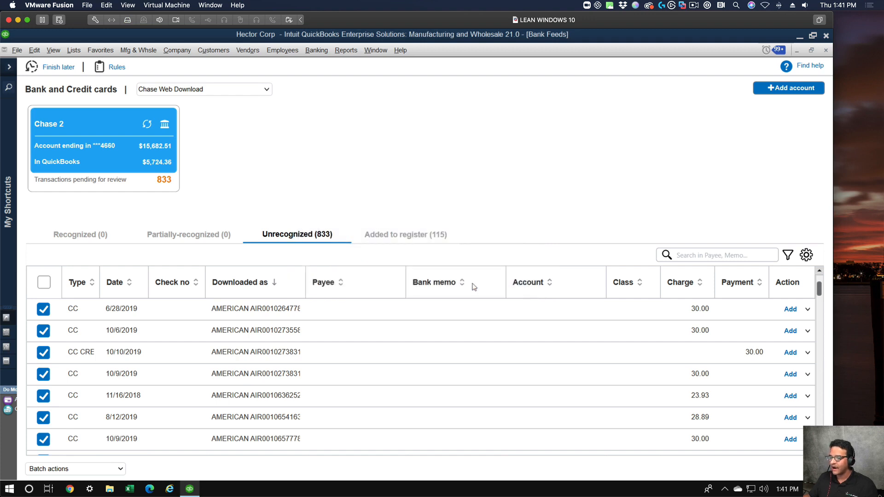
left_click(59, 469)
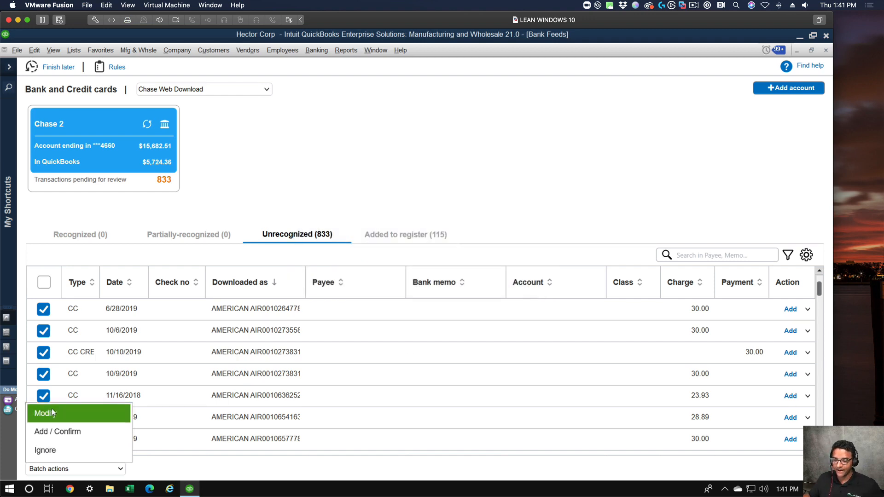
left_click(596, 119)
Filter the unrecognized transactions to the CC type and sort them by downloaded description.
scroll(714, 378, "up", 3)
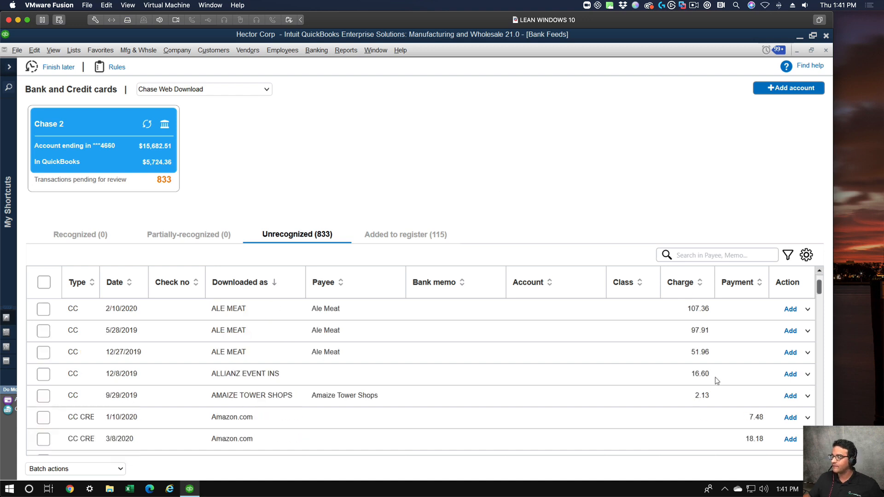
scroll(715, 377, "down", 2)
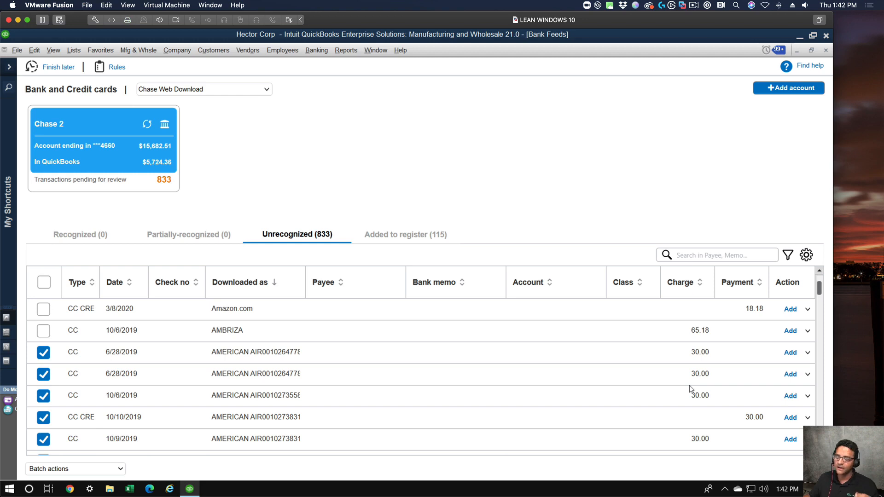
scroll(174, 410, "down", 1)
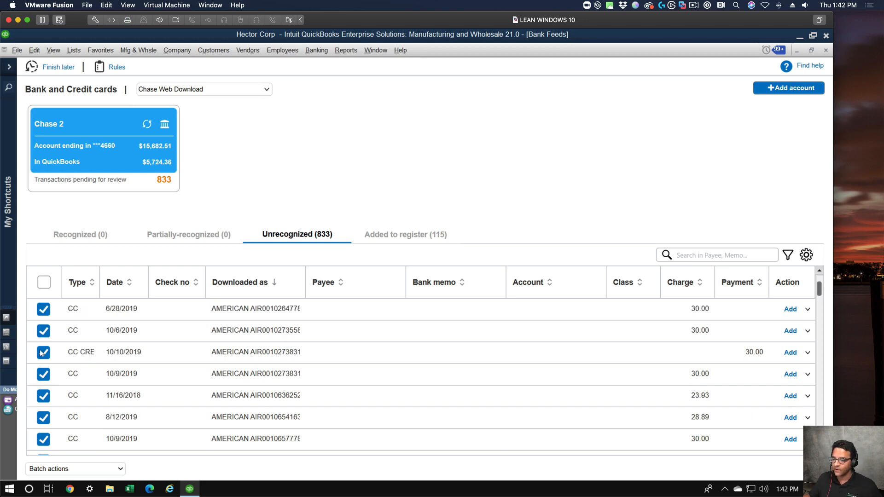
scroll(706, 360, "up", 1)
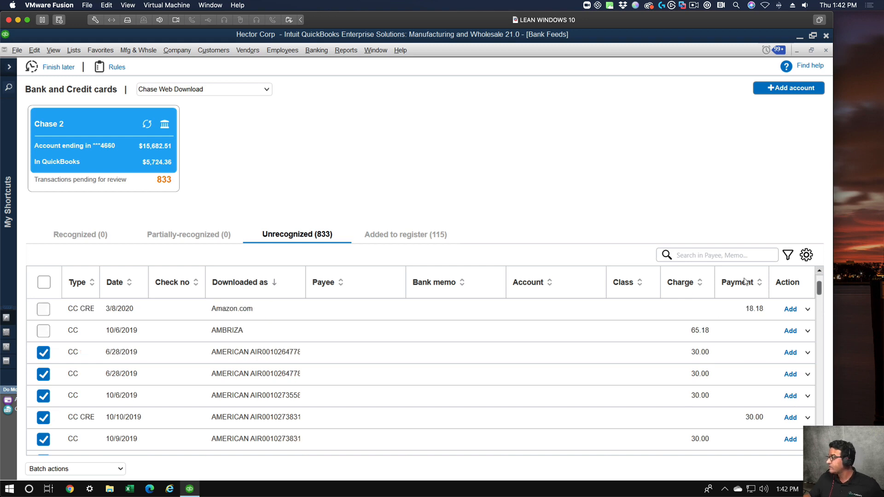
left_click(789, 255)
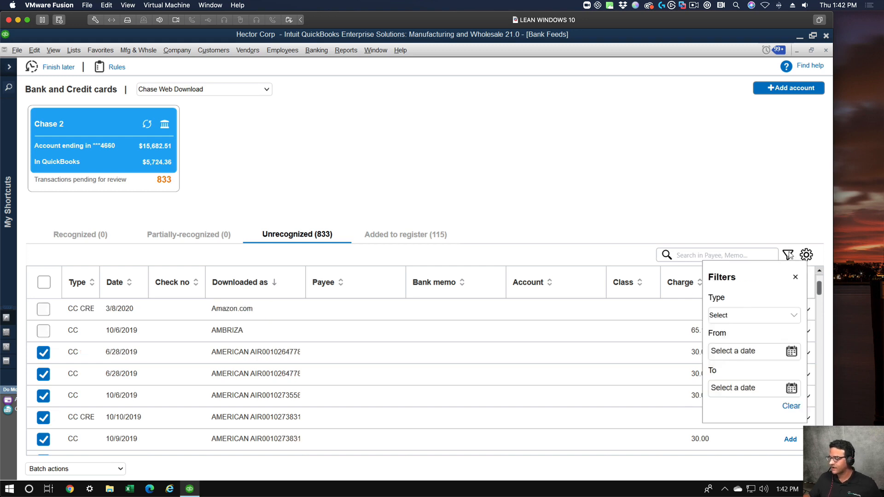
left_click(734, 316)
left_click(722, 333)
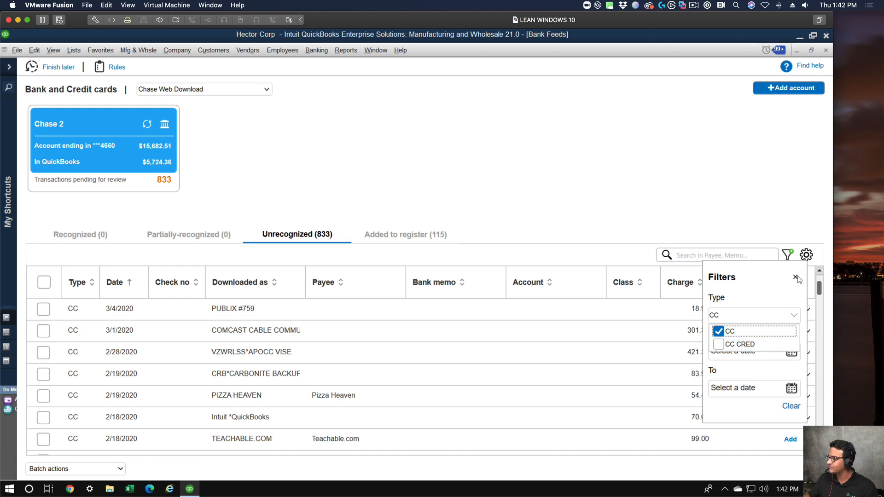
left_click(263, 283)
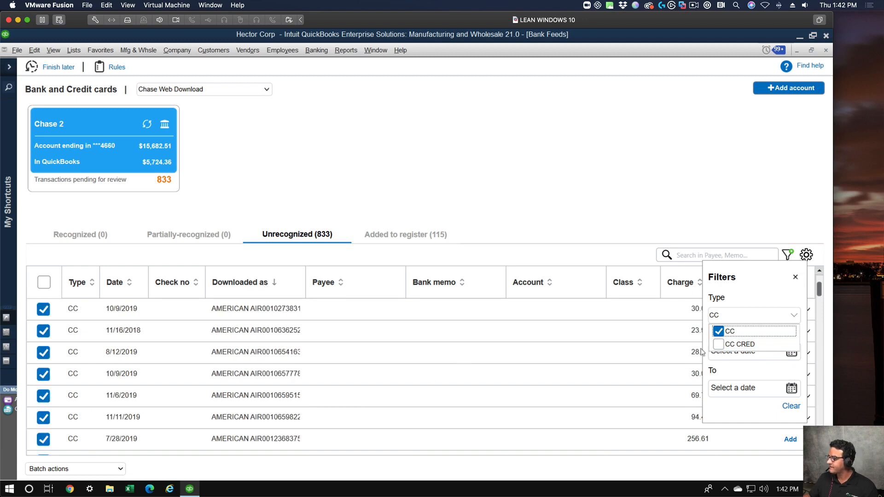
Toggle the CC type filter off and on, and re-sort by downloaded description to check the American Air entries.
left_click(720, 331)
left_click(720, 331)
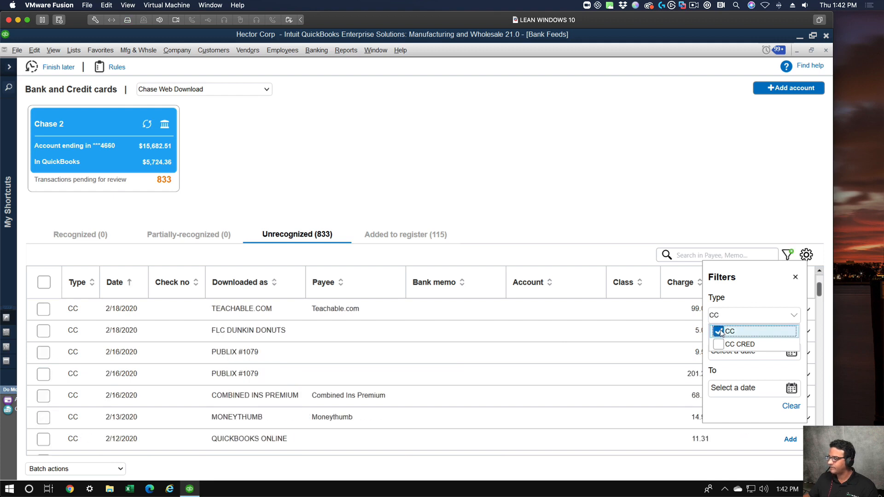
left_click(796, 277)
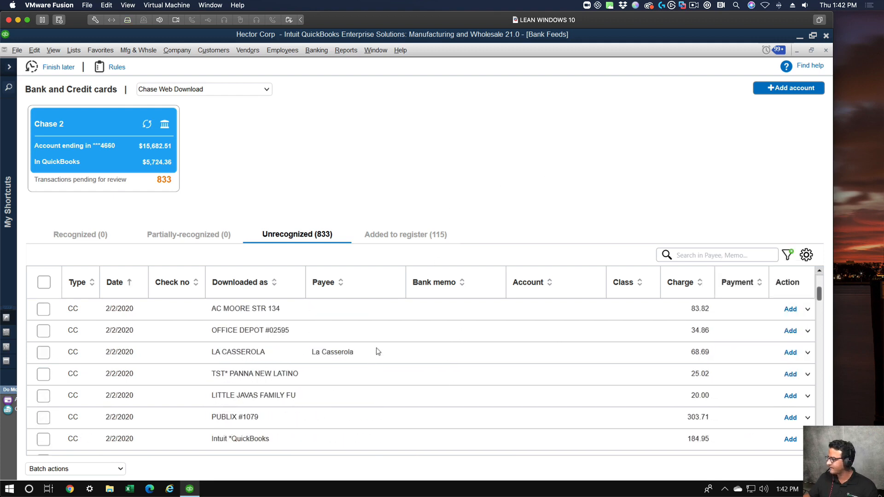
left_click(240, 287)
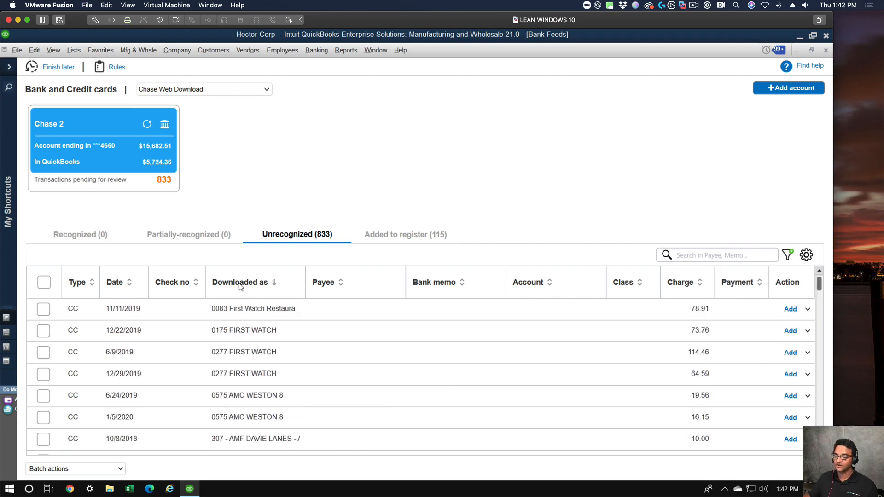
scroll(377, 375, "down", 8)
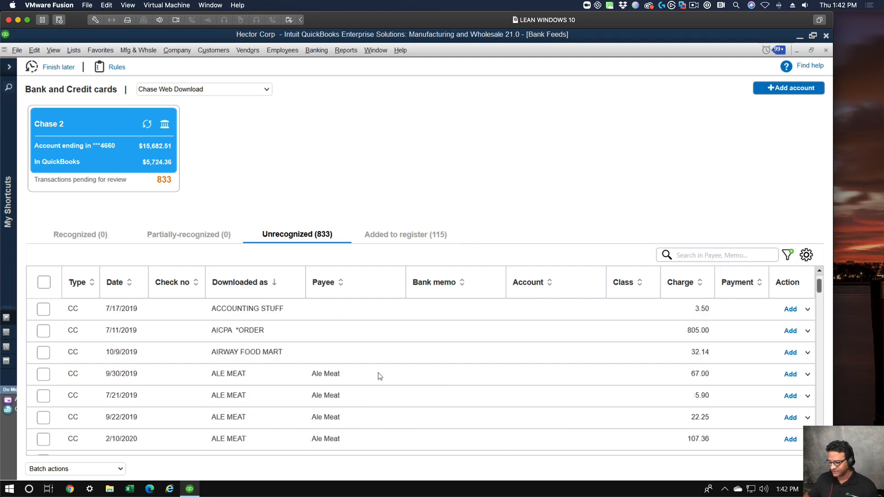
scroll(380, 376, "down", 5)
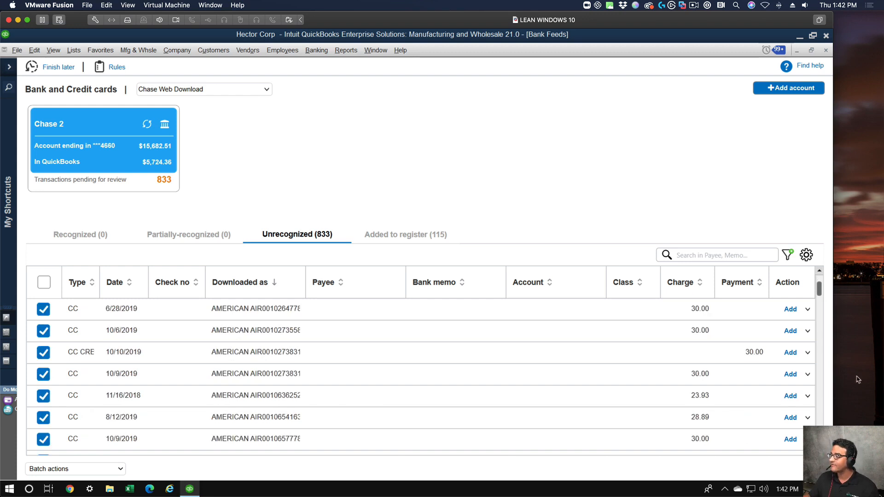
Clear the CC type filter, reapply it, and sort the list by downloaded description again.
left_click(788, 255)
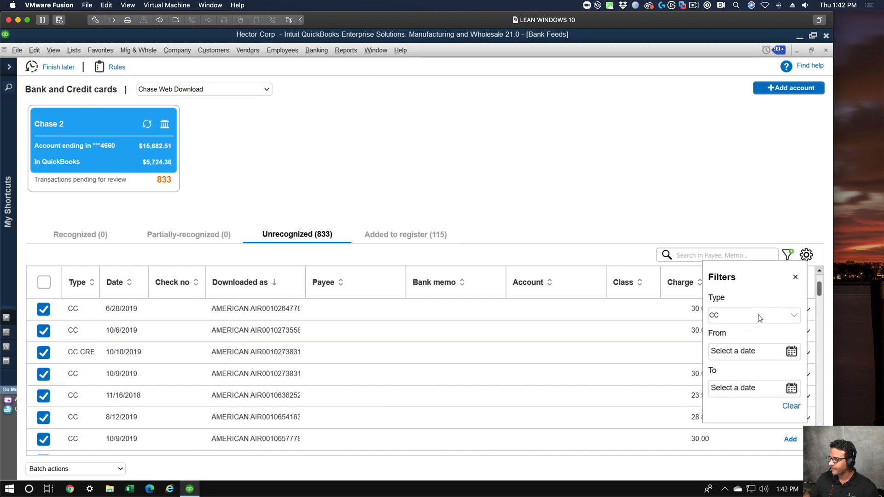
left_click(760, 317)
left_click(722, 332)
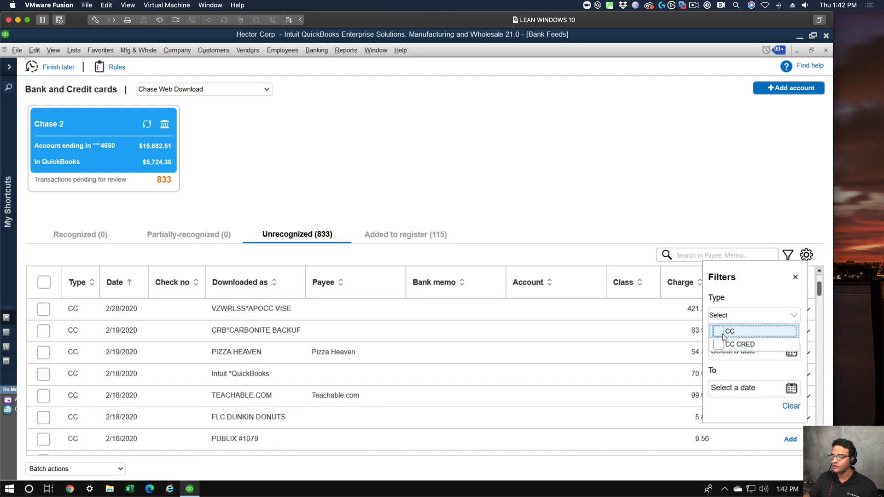
left_click(719, 332)
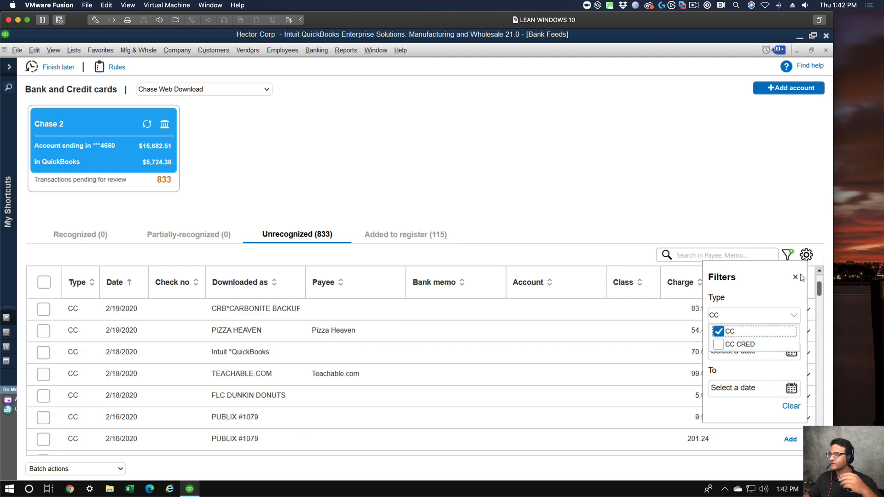
left_click(258, 284)
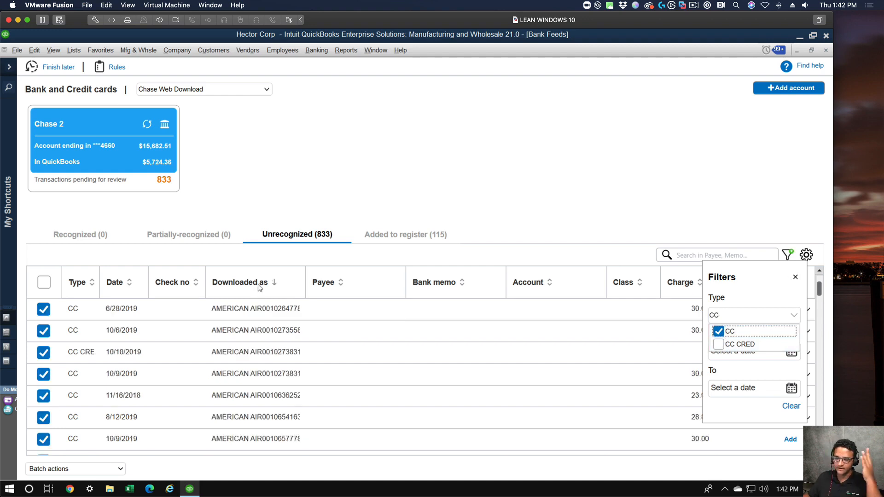
left_click(796, 277)
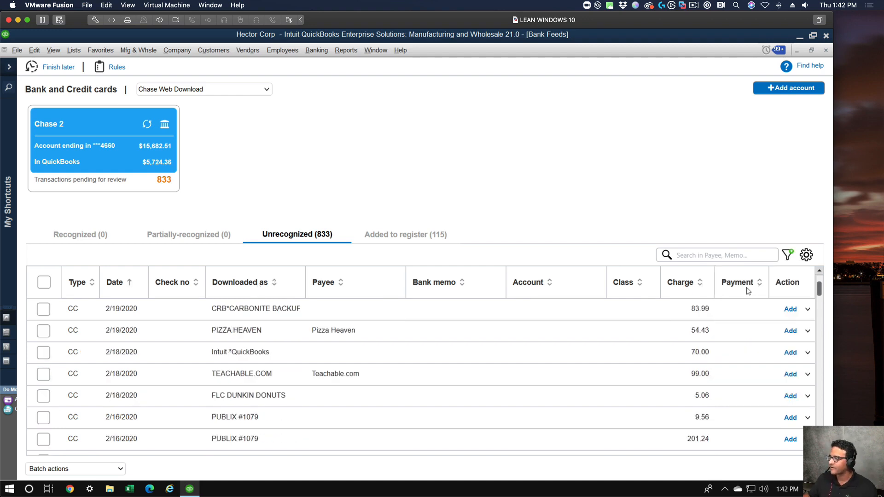
scroll(283, 385, "down", 5)
left_click(242, 288)
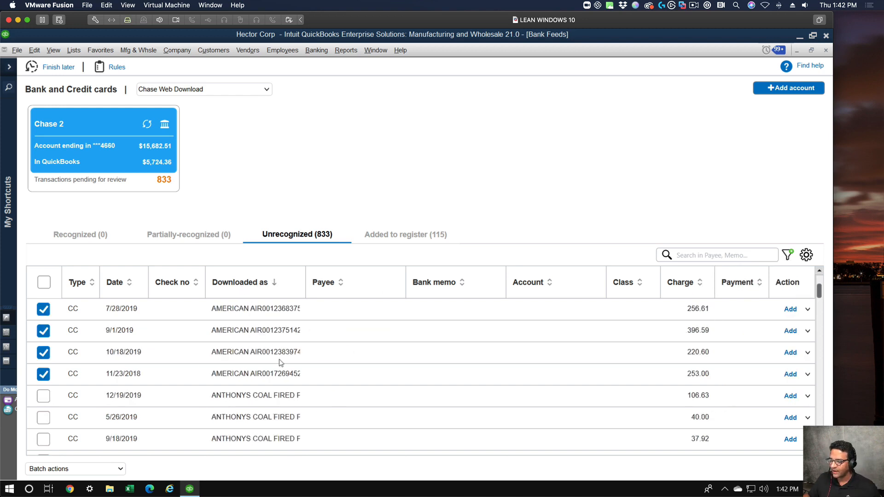
Deselect the 10/10/2019 American Air credit of 30.00 and check that the rest of the selection holds only charges.
scroll(279, 359, "up", 3)
scroll(279, 359, "up", 5)
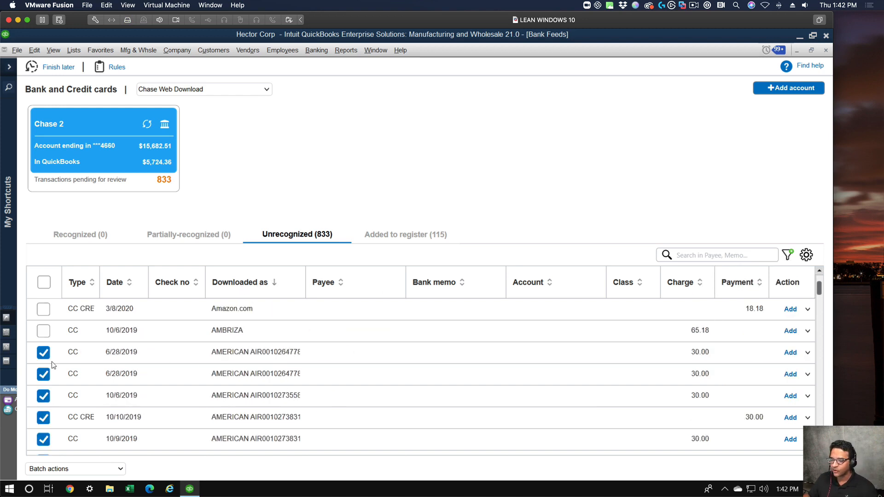
left_click(47, 417)
scroll(342, 406, "down", 3)
scroll(341, 406, "down", 2)
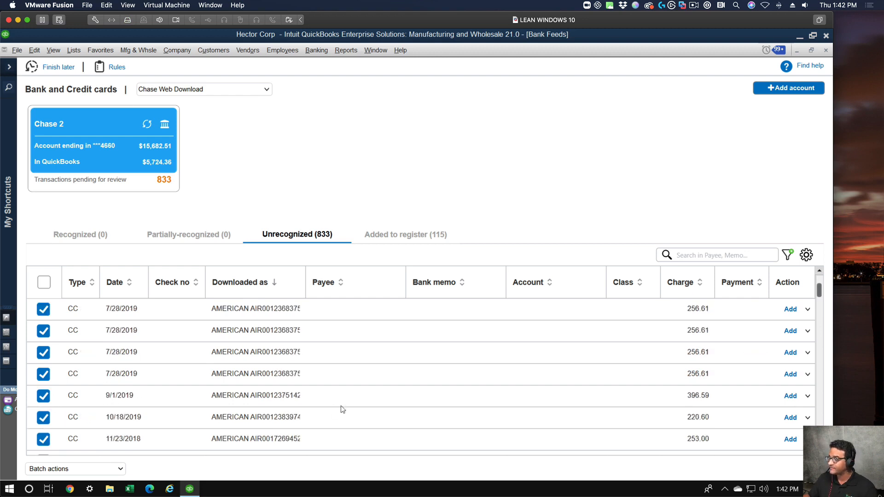
scroll(341, 406, "up", 2)
scroll(342, 406, "up", 3)
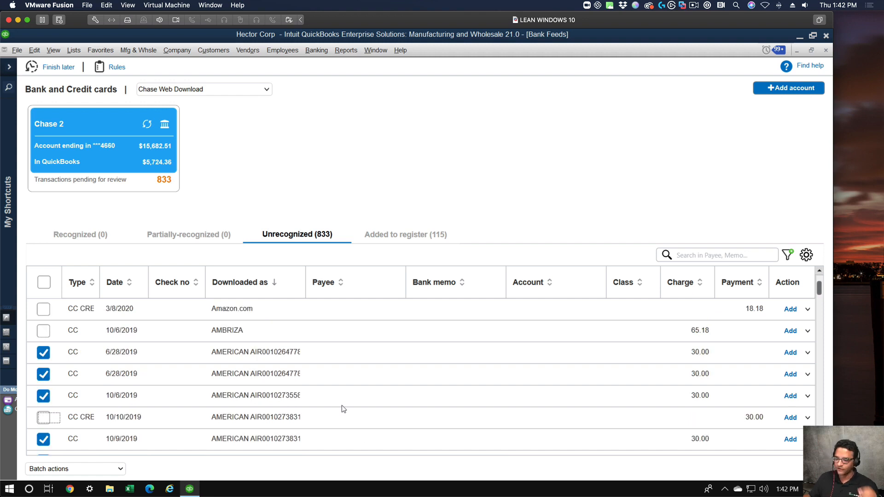
scroll(287, 399, "down", 1)
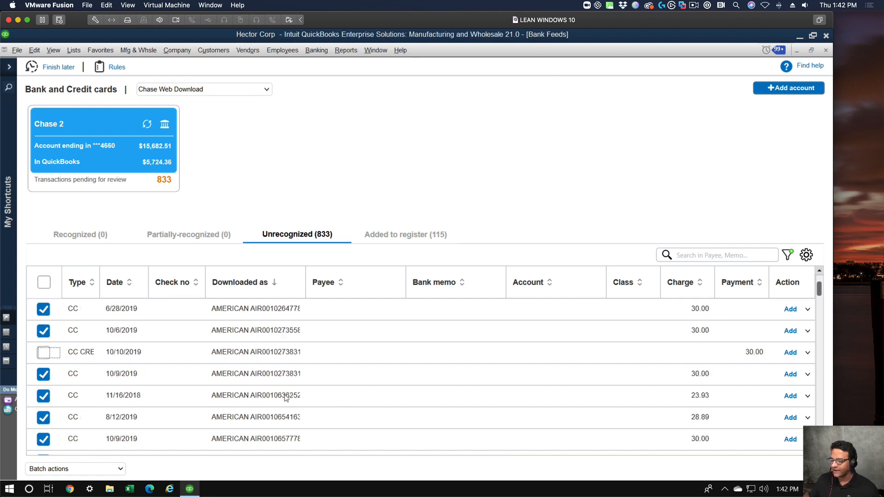
Start a batch modification of the selected charges with payee American Airlines, quick-adding that name to the Name list.
left_click(79, 470)
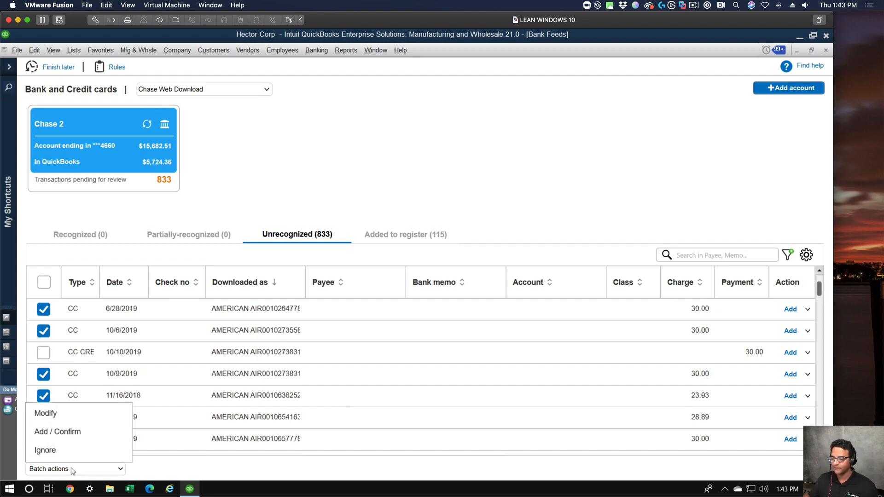
left_click(53, 415)
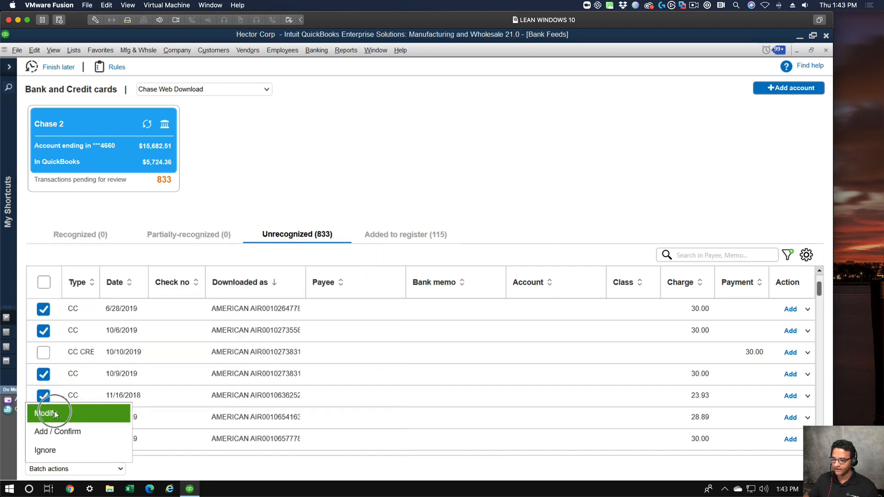
left_click(369, 177)
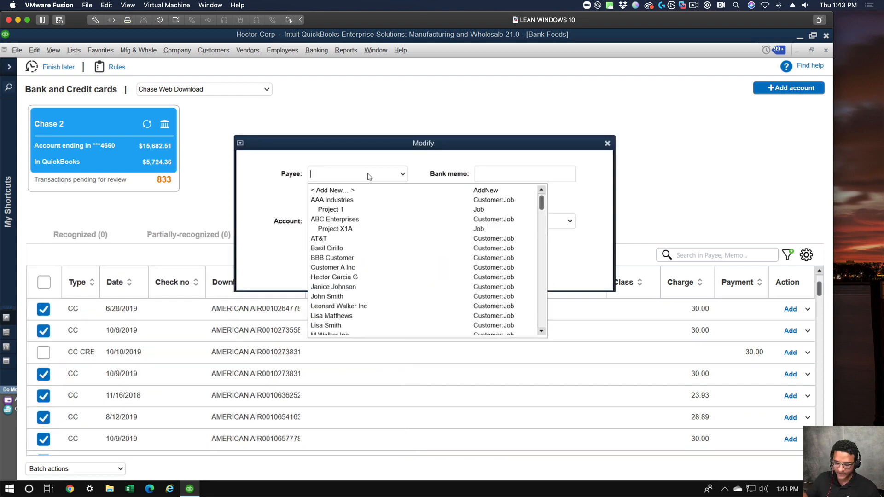
type("American Ai")
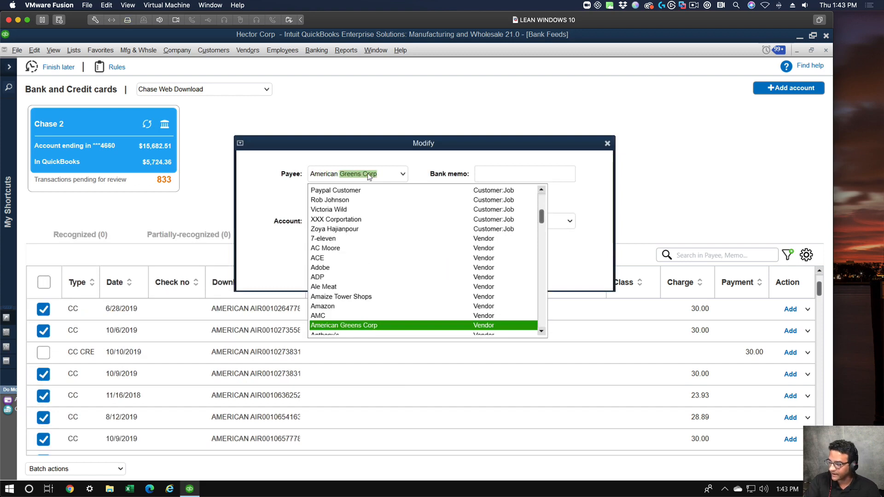
type("rlines")
key("Tab")
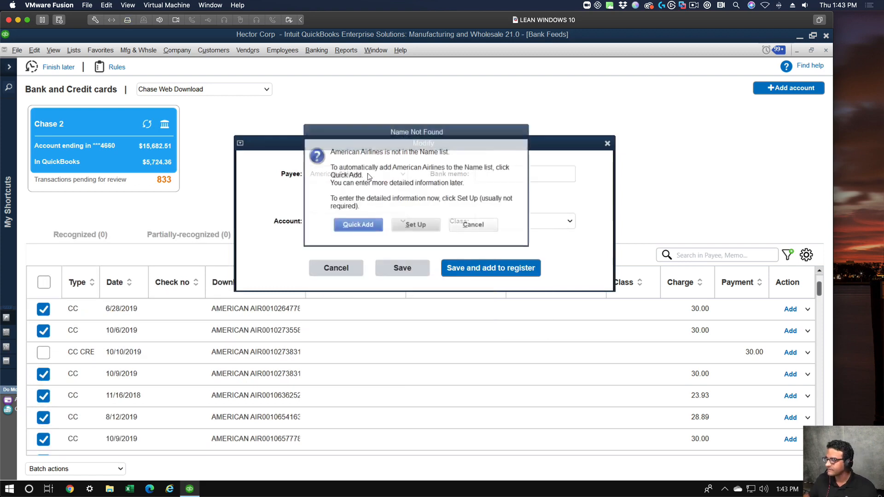
left_click(367, 233)
left_click(387, 249)
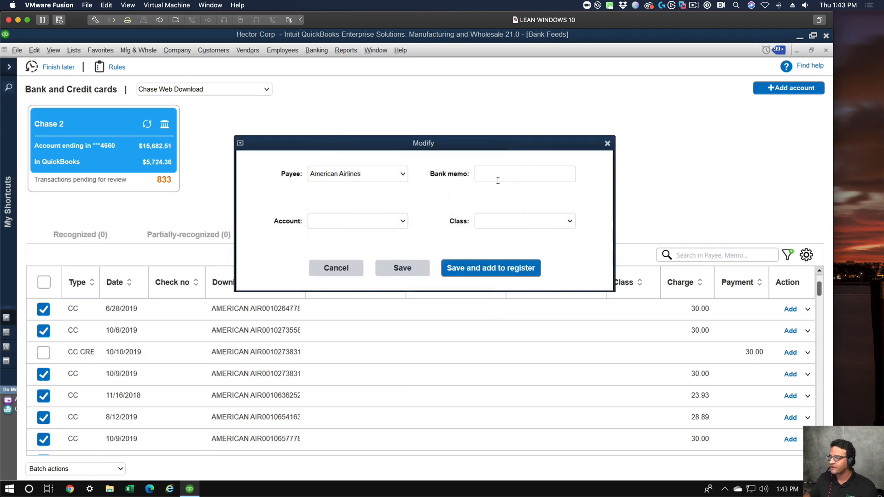
Assign the Travel account and Fresh Products class to the selected American Airlines charges and save the batch modification.
left_click(502, 176)
left_click(391, 221)
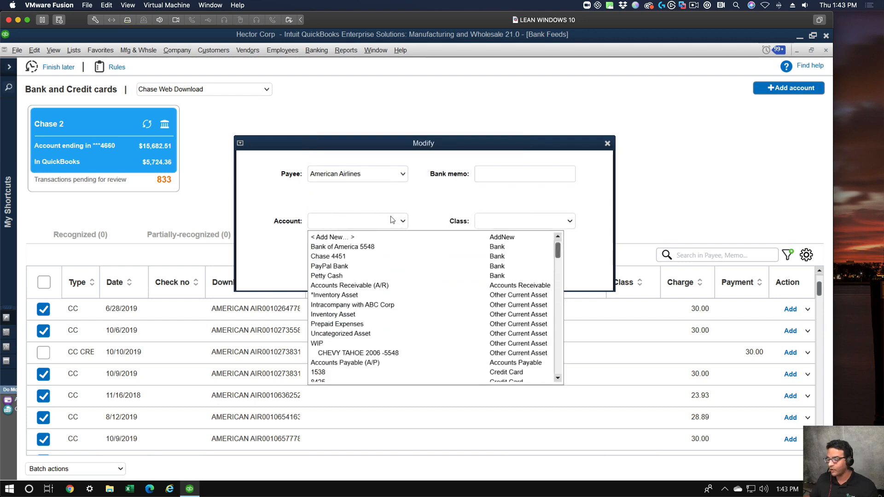
type("Travel")
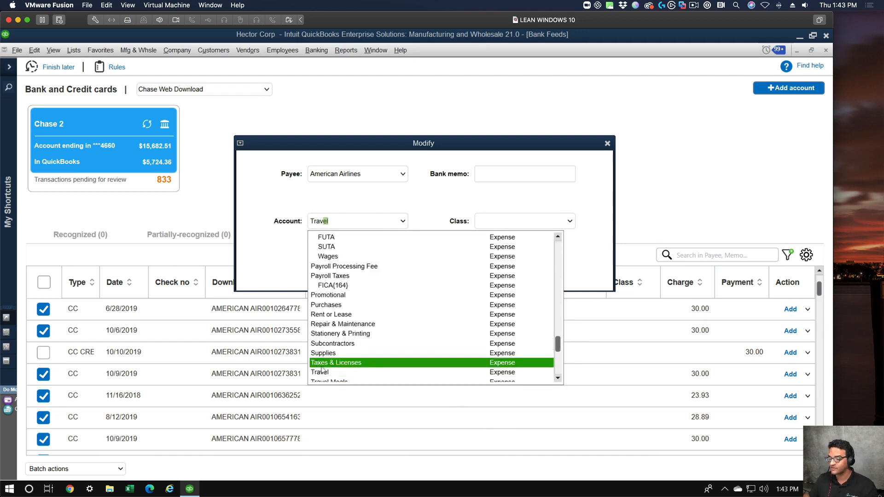
left_click(550, 221)
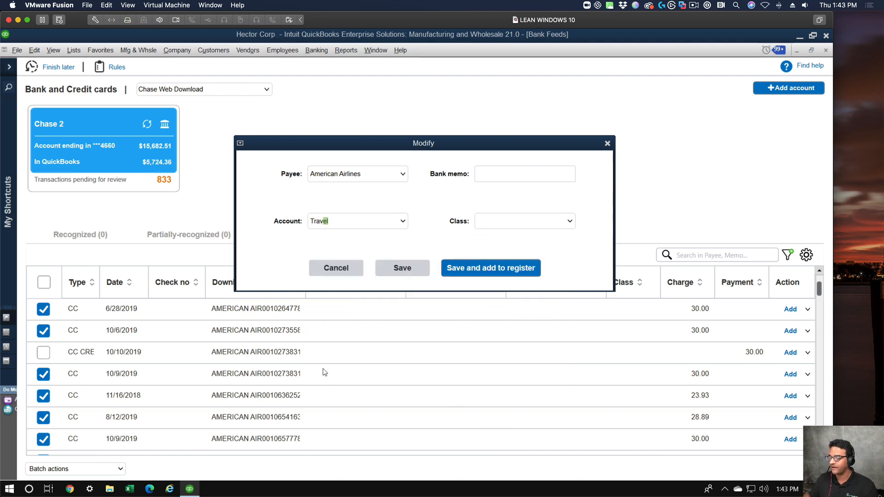
left_click(571, 222)
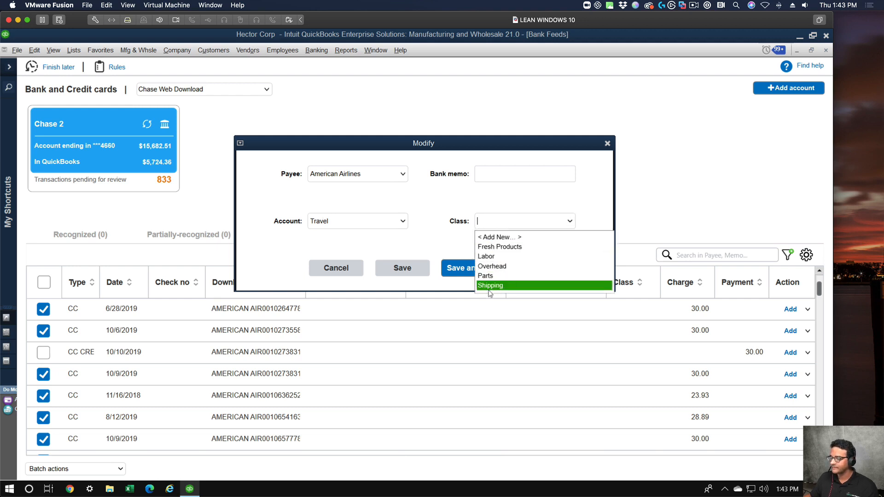
left_click(506, 249)
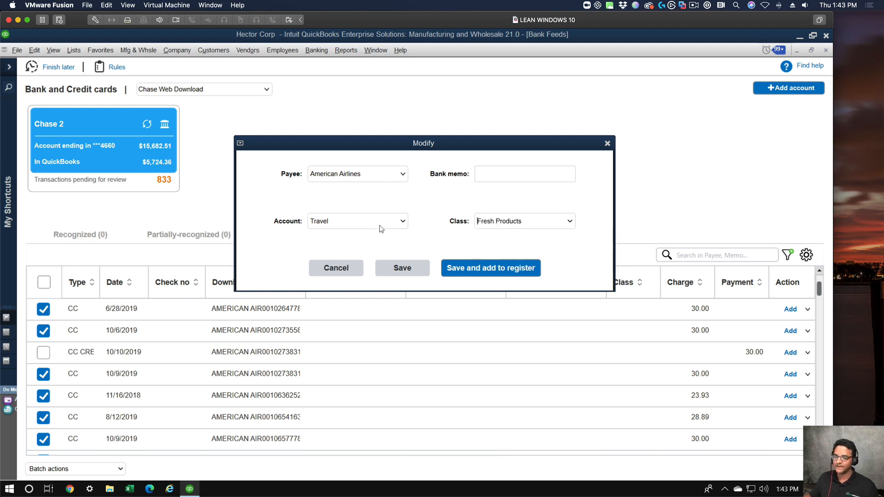
left_click(416, 268)
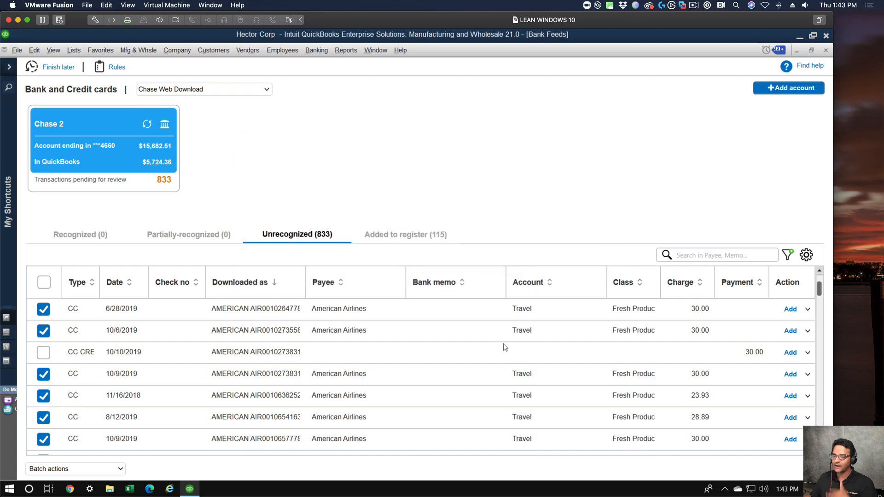
Batch add the selected American Airlines charges to the register, accepting the past-transaction warning and closing the status message.
left_click(82, 472)
left_click(56, 433)
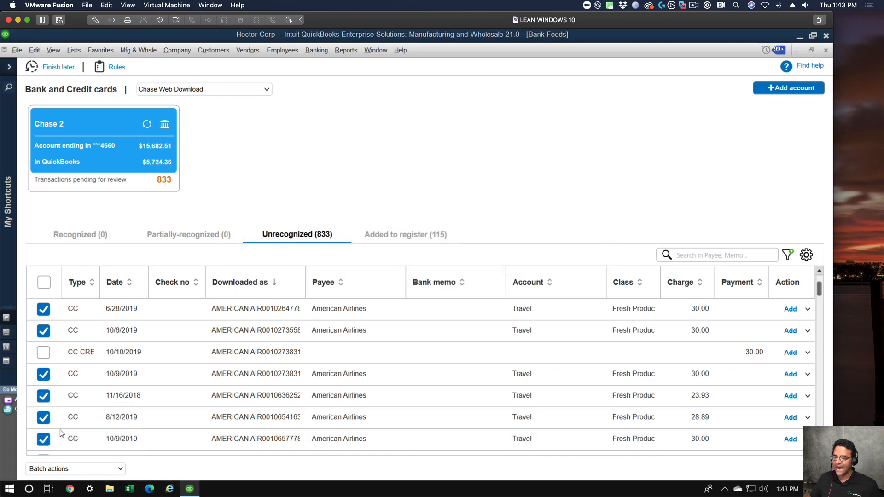
left_click(396, 233)
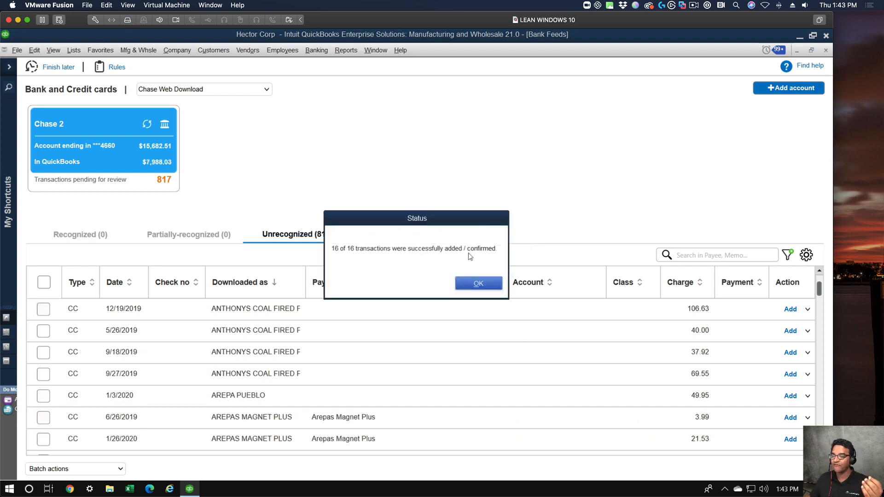
left_click(492, 285)
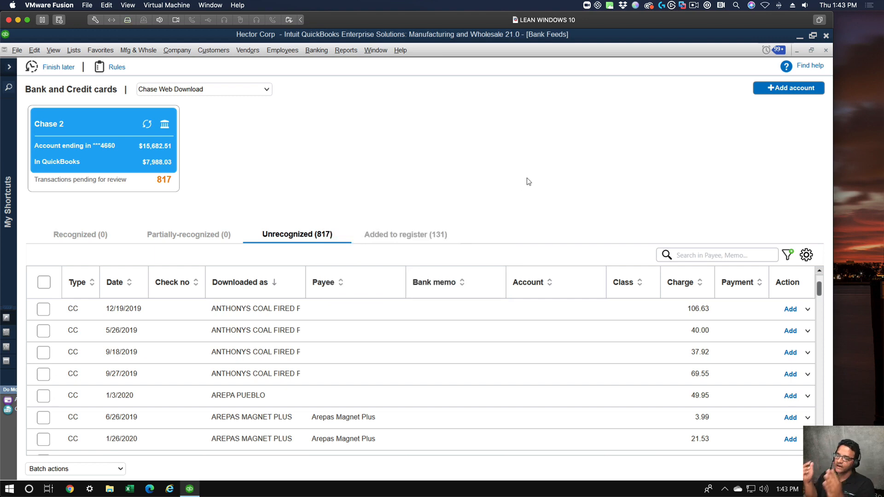
Reverse the sort order of the downloaded descriptions and browse the unrecognized transactions.
left_click(250, 284)
scroll(322, 359, "down", 15)
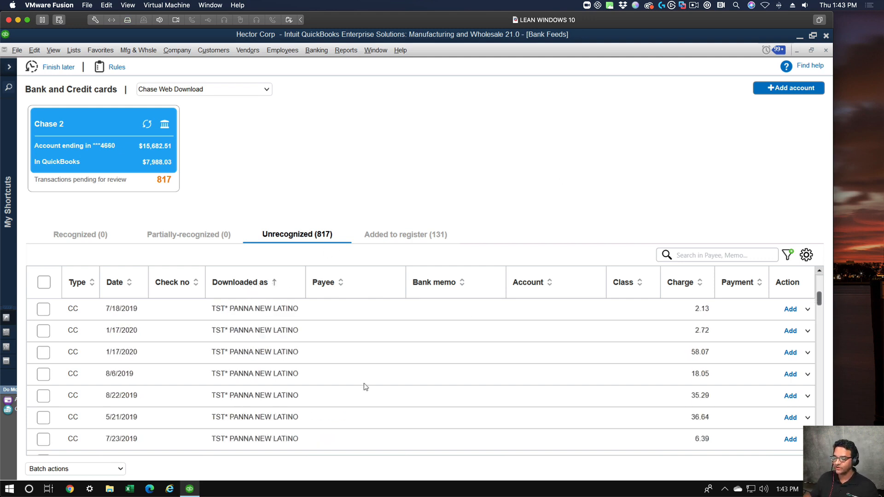
scroll(377, 380, "down", 10)
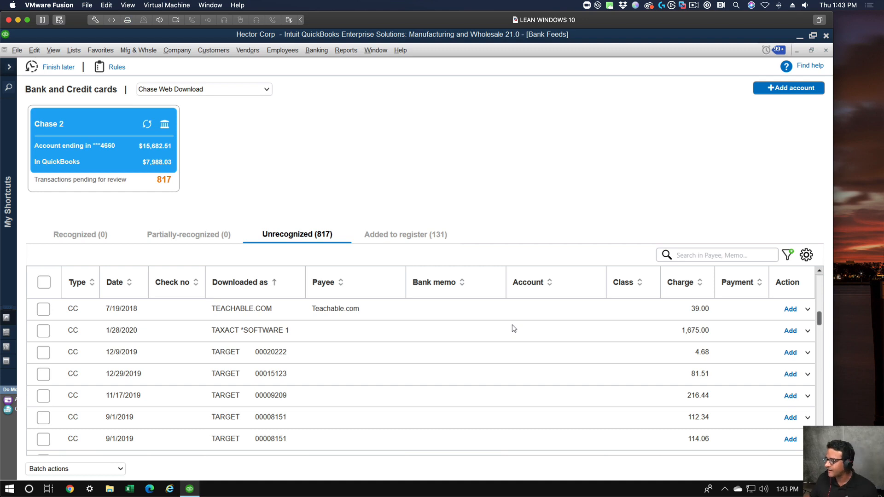
Search the unrecognized transactions for "miami" and widen the Downloaded as column to show the full descriptions.
left_click(709, 254)
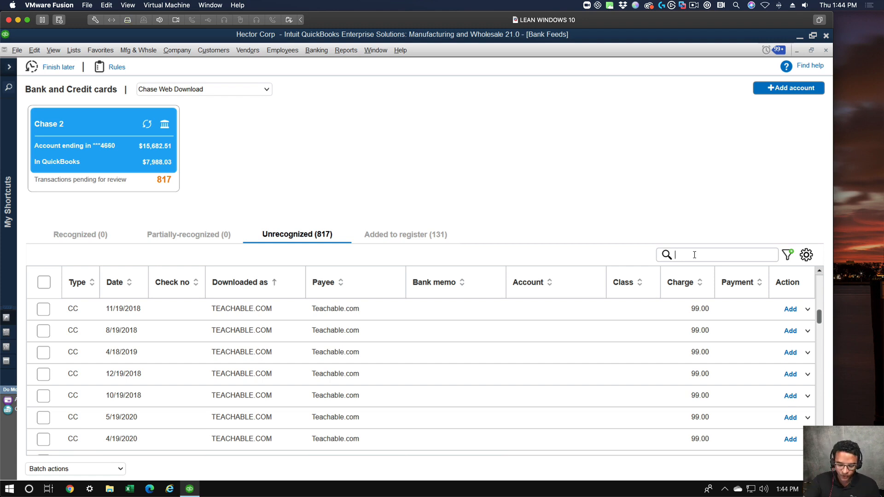
type("miami")
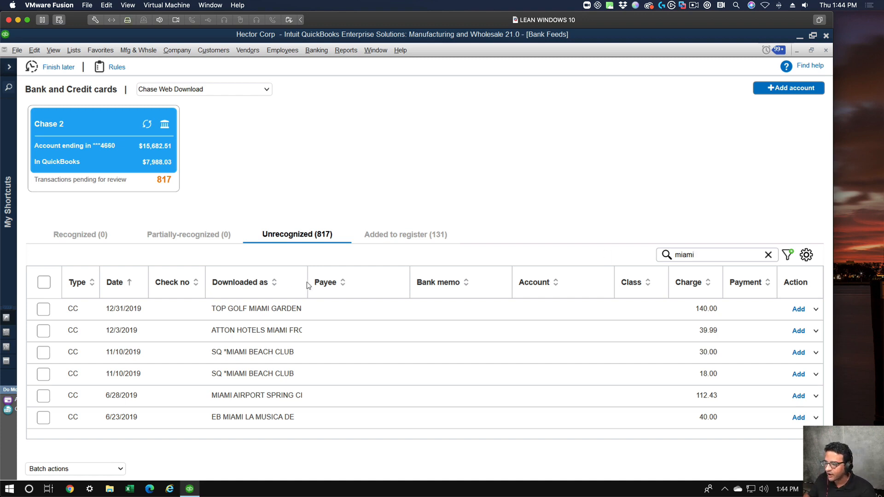
left_click_drag(307, 282, 377, 282)
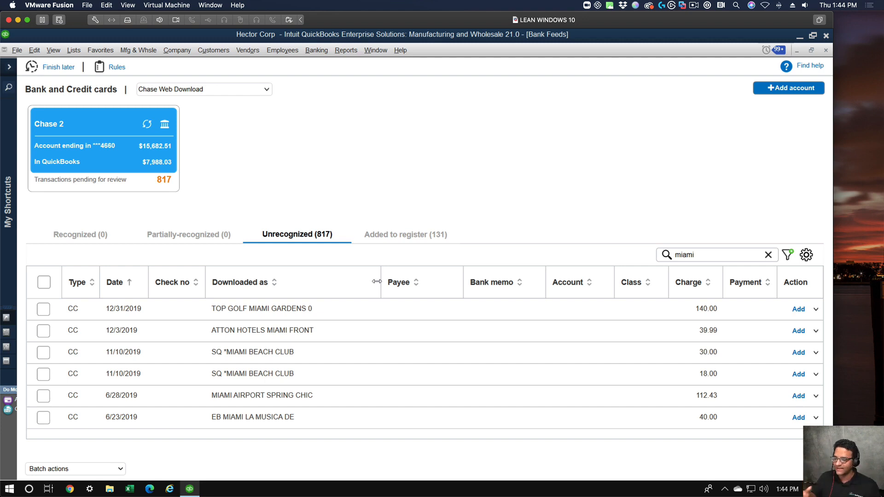
double_click(704, 256)
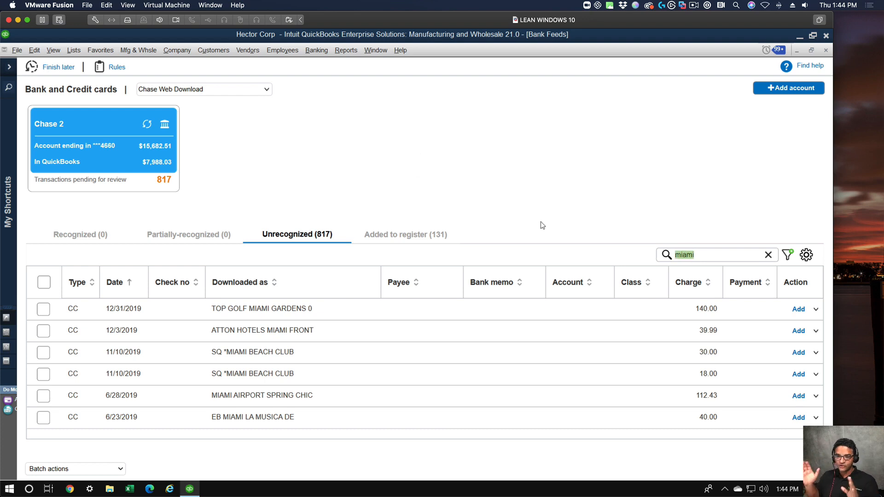
Batch modify all the miami search results with account Owner's Personal Expenses and add them to the register, accepting the past-transaction warning.
left_click(44, 282)
left_click(113, 470)
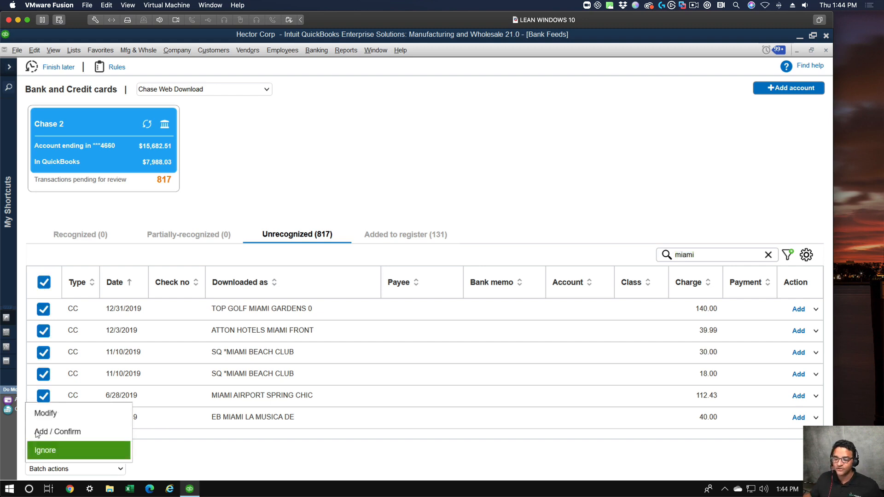
left_click(52, 414)
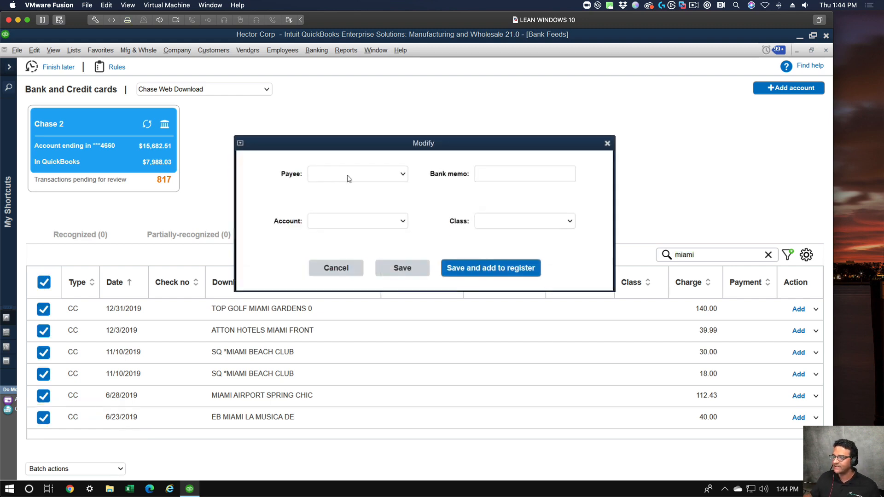
left_click(317, 221)
type("Owner's Personal Expenses")
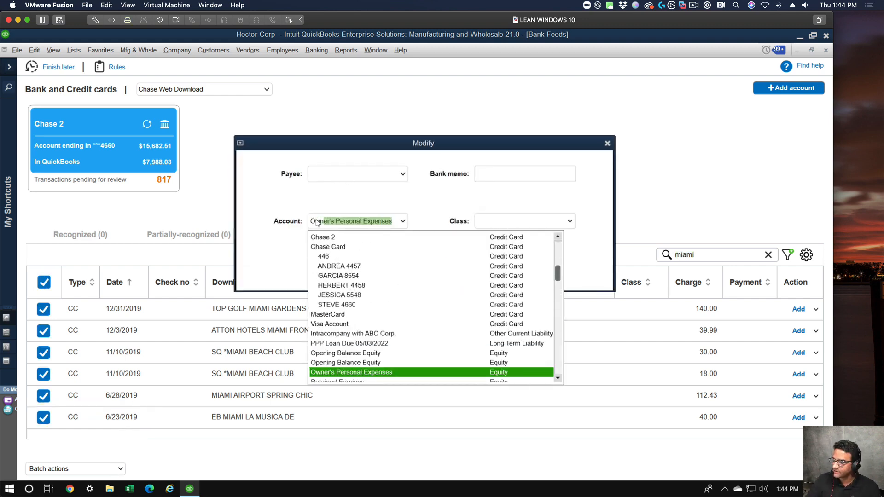
left_click(377, 375)
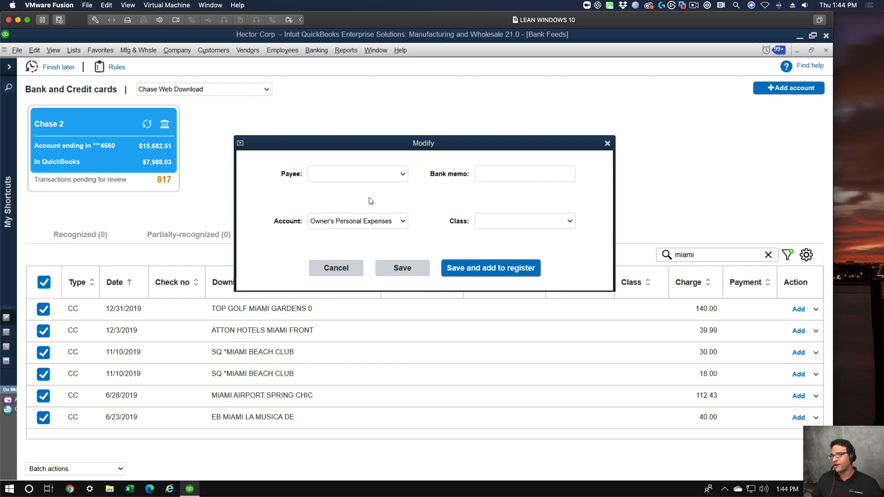
left_click(474, 273)
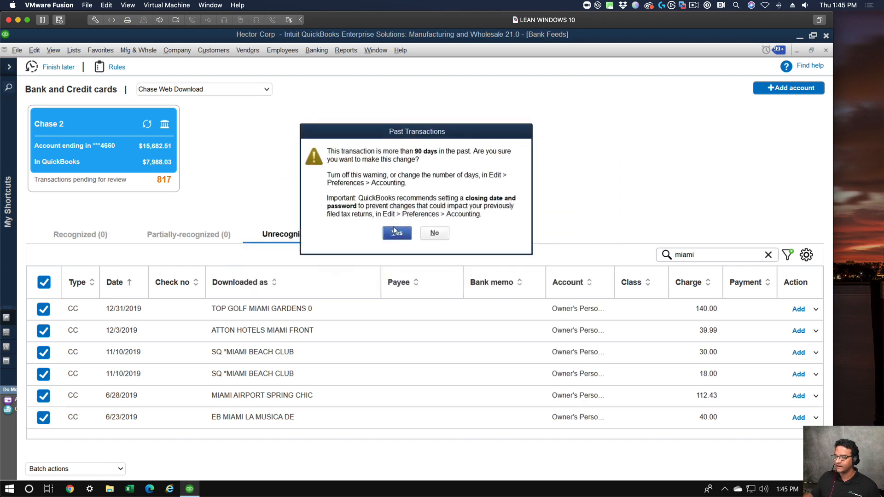
left_click(395, 232)
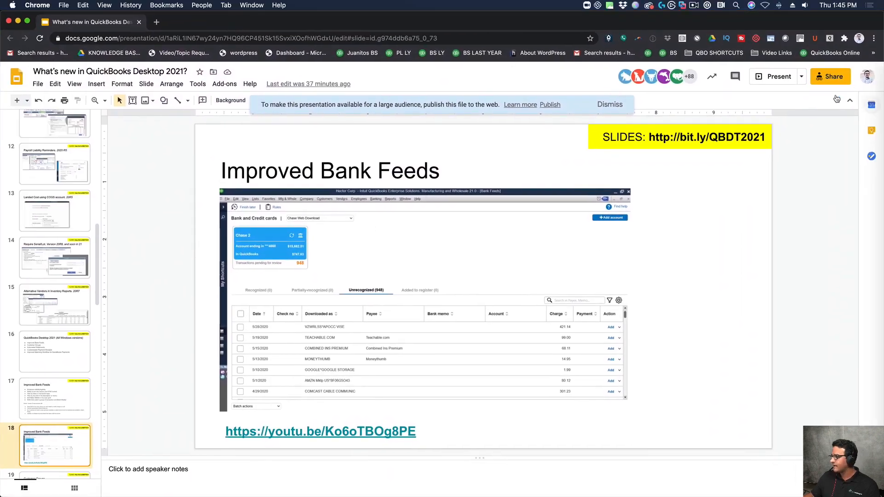
Present the Google Slides deck full screen from the Improved Bank Feeds slide, peek at the Customer Groups slide and return.
left_click(771, 81)
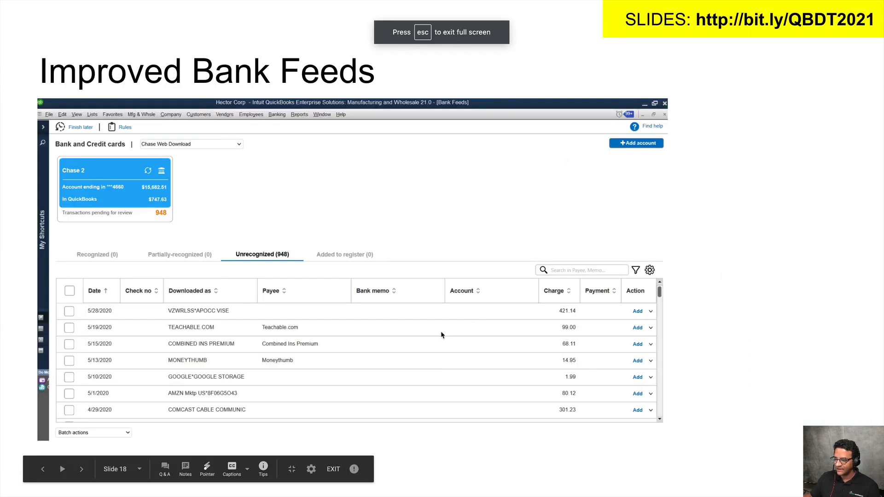
key("Right")
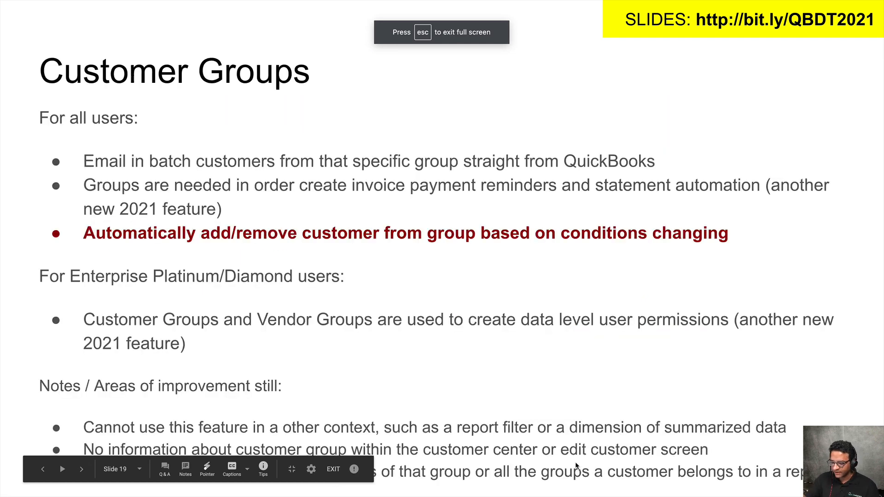
key("Left")
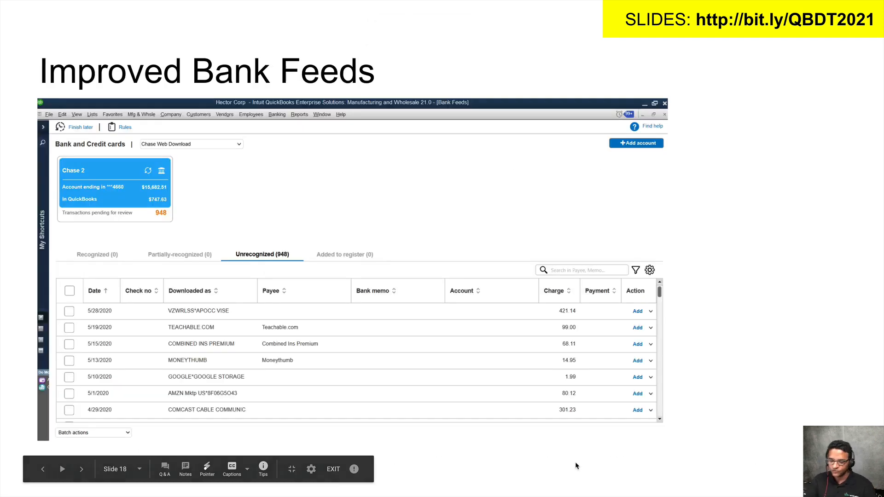
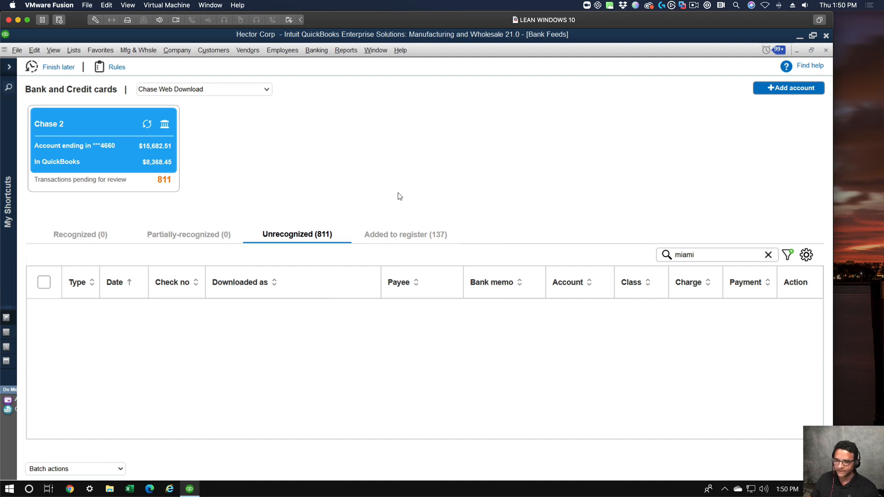
Leave the bank feeds, open the Customer Center, and widen the customer list and its Name column to show full names.
key("Escape")
key("Escape")
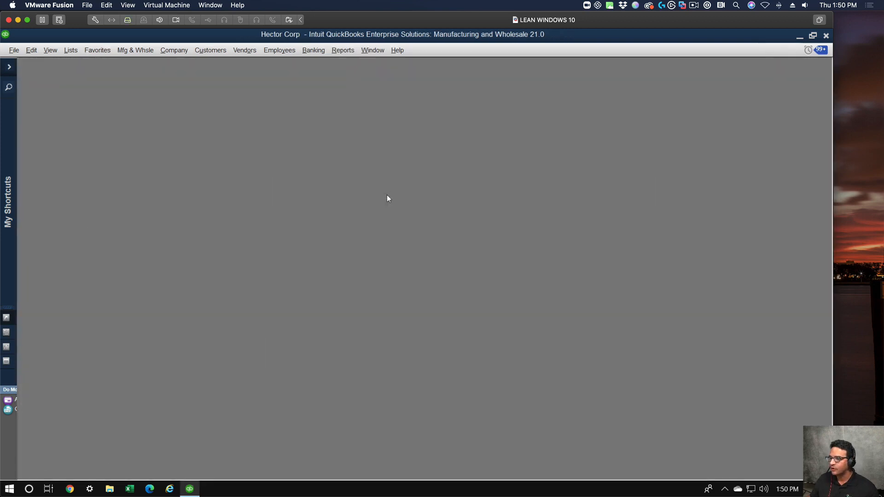
left_click(203, 50)
left_click(211, 63)
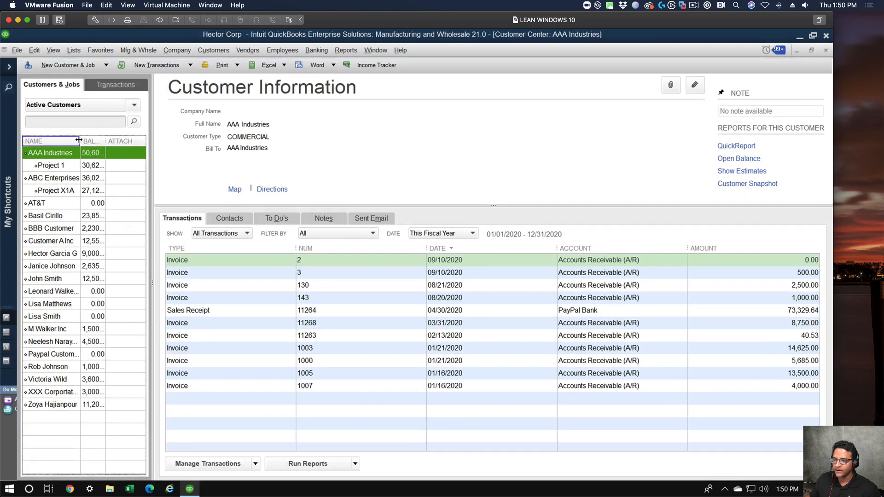
left_click_drag(86, 137, 234, 148)
left_click_drag(162, 141, 152, 141)
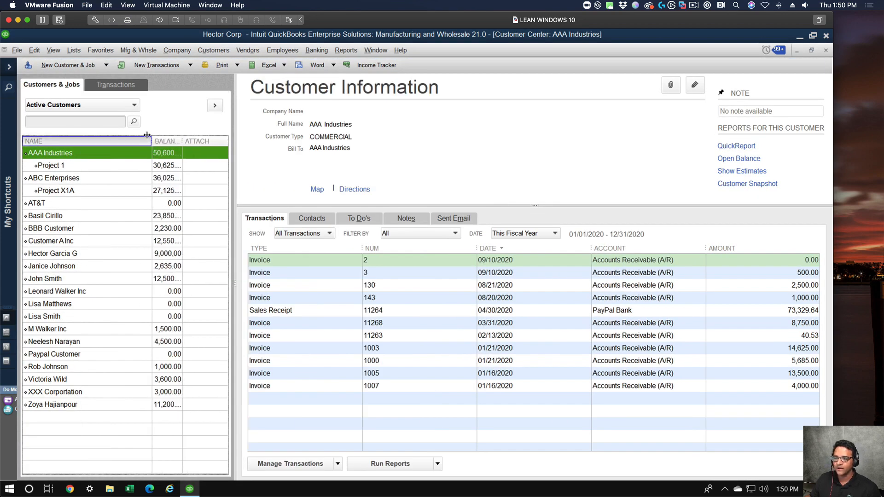
Open the Customer A Inc record and review its payment, sales tax and additional info settings, including the Rep choices.
double_click(70, 241)
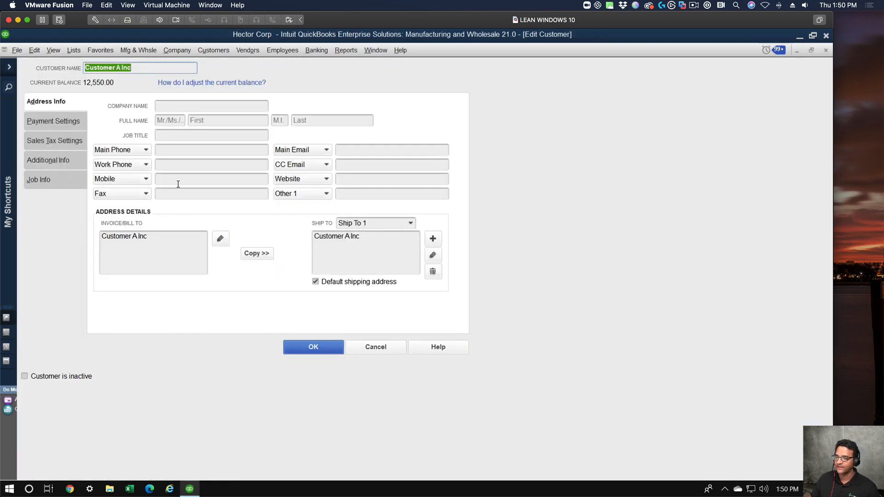
left_click(47, 122)
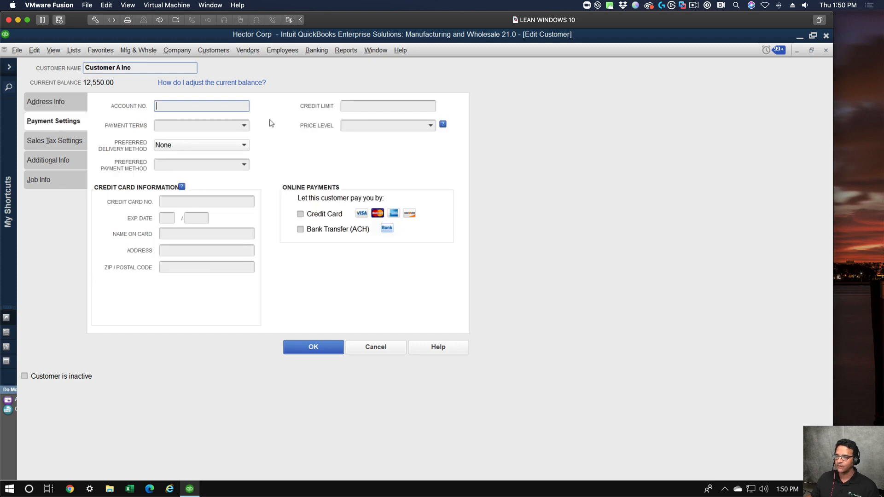
left_click(43, 139)
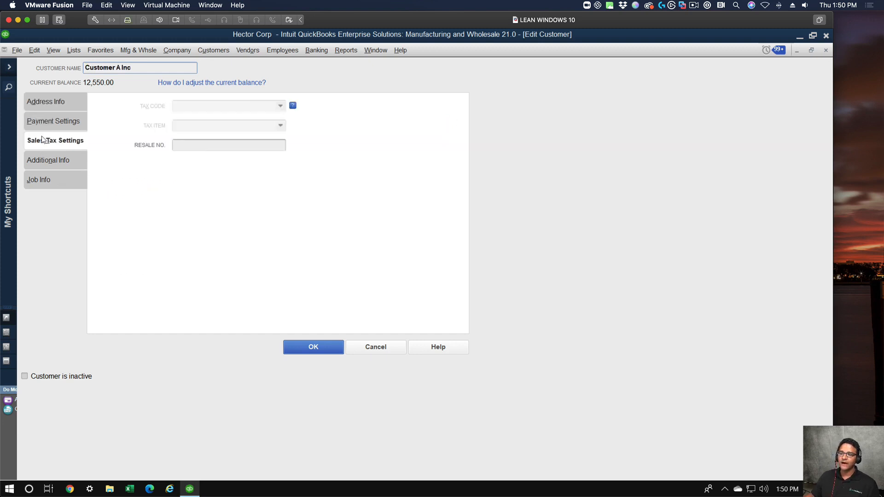
left_click(44, 160)
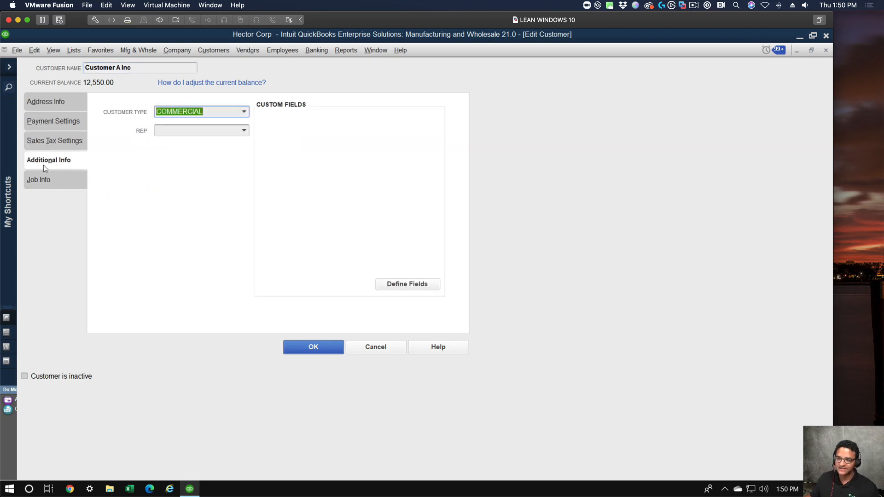
left_click(244, 130)
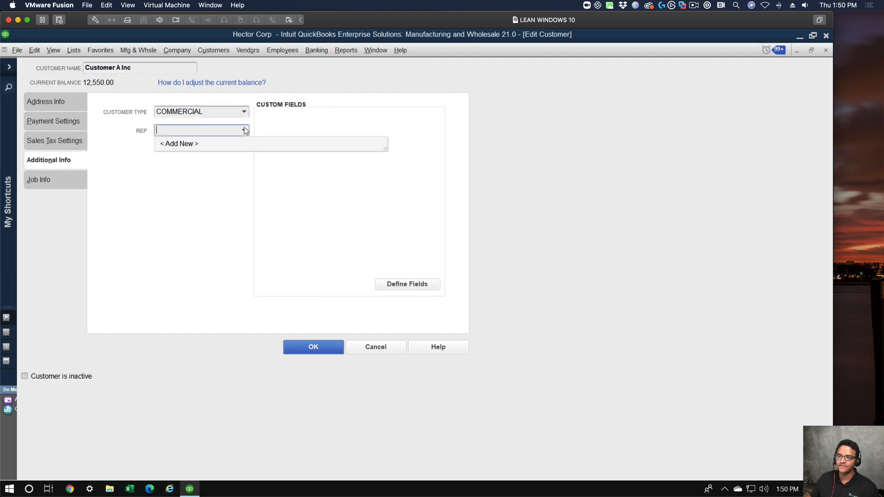
left_click(214, 211)
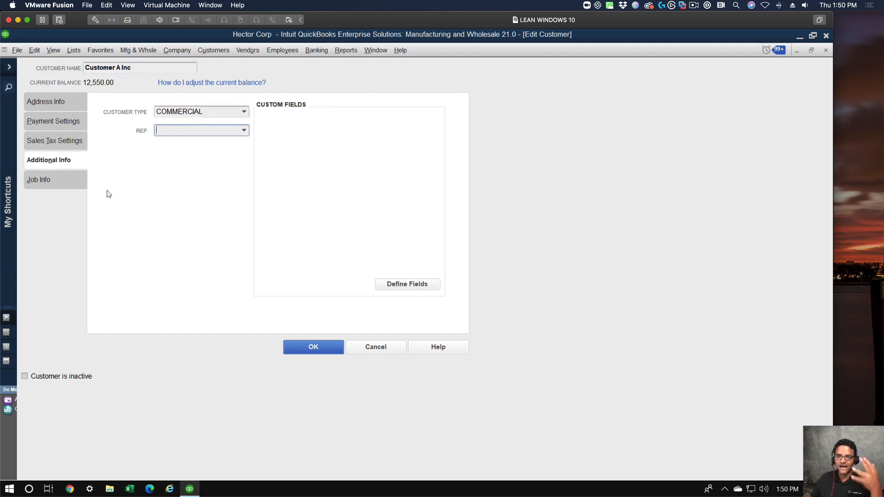
left_click(318, 347)
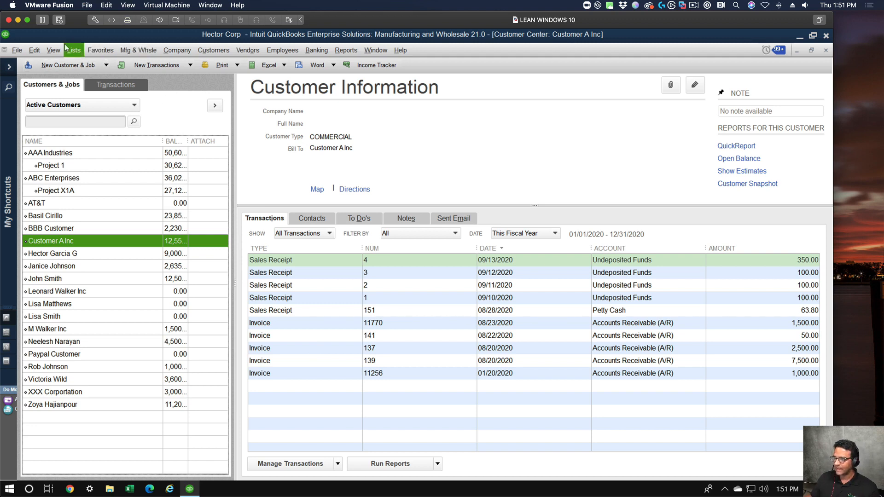
Open Manage Groups, check the vendor group page and return to the customer groups.
left_click(219, 50)
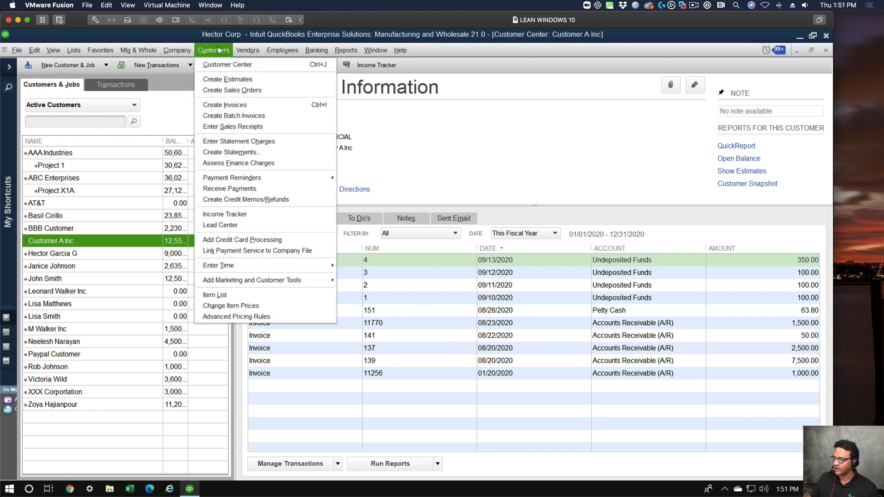
mouse_move(174, 50)
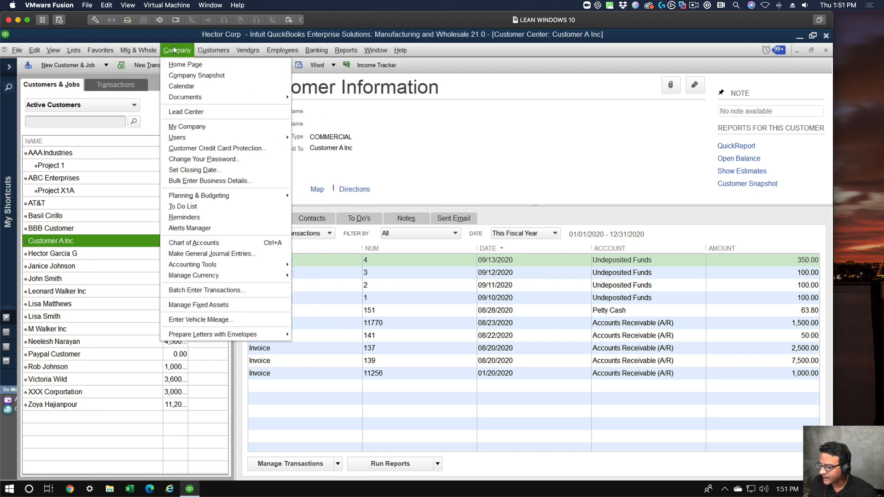
left_click(174, 51)
left_click(73, 51)
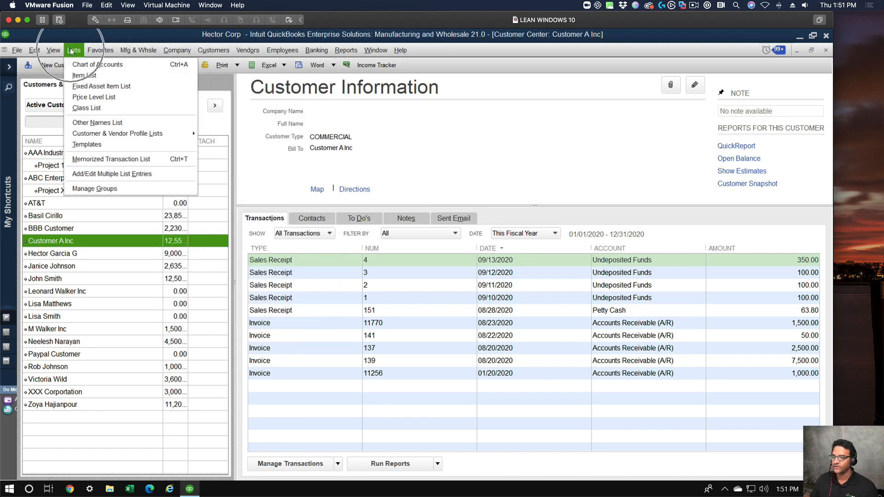
left_click(94, 188)
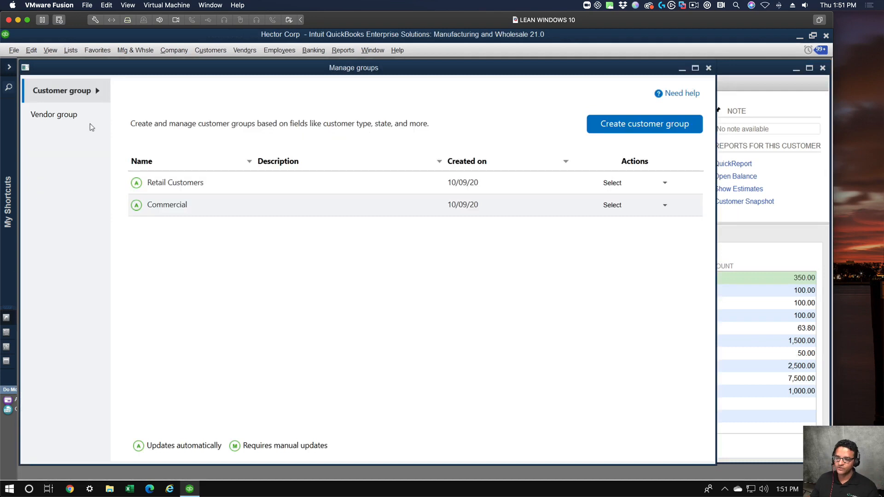
left_click(67, 107)
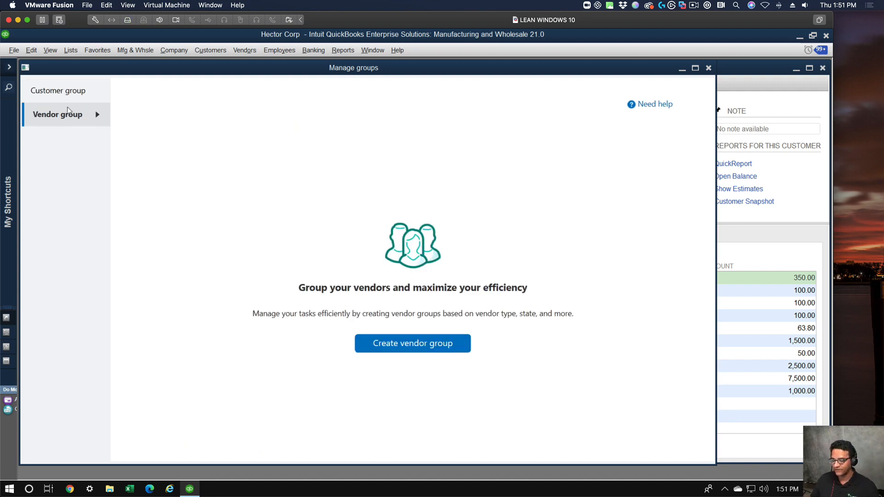
left_click(67, 94)
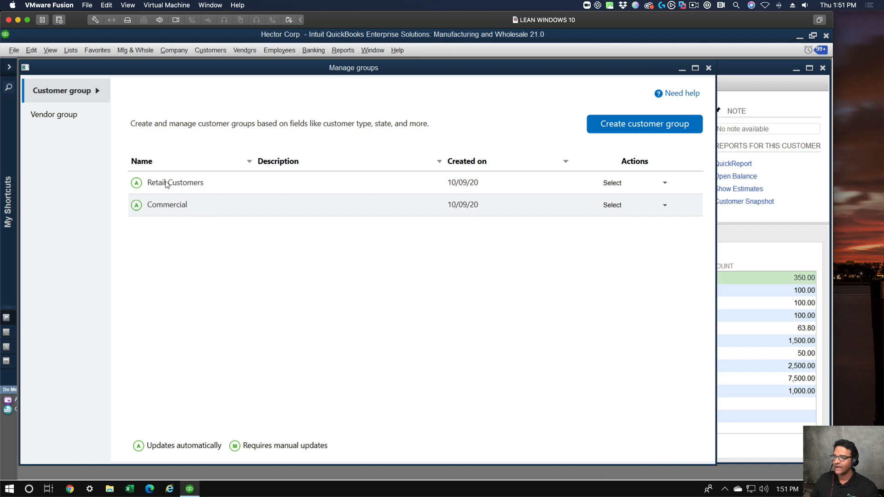
Edit the Retail Customers group, accept the custom access warning and proceed to its selected fields and values.
left_click(665, 183)
left_click(617, 198)
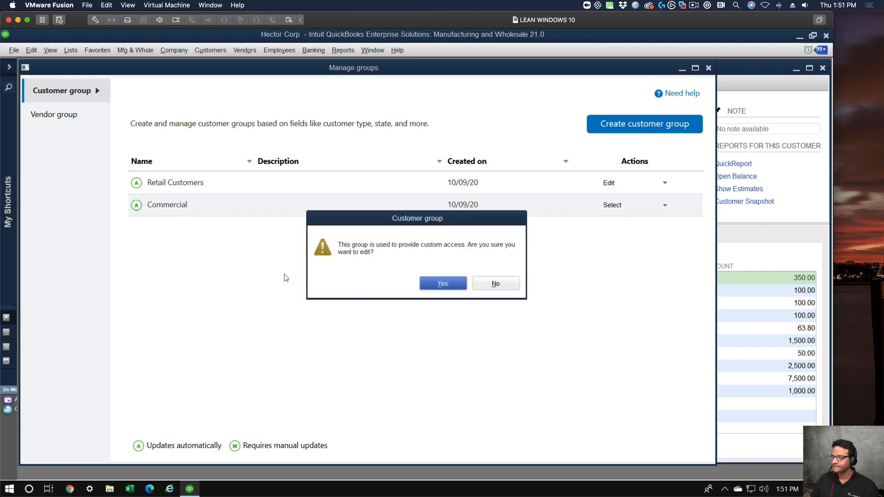
left_click(444, 280)
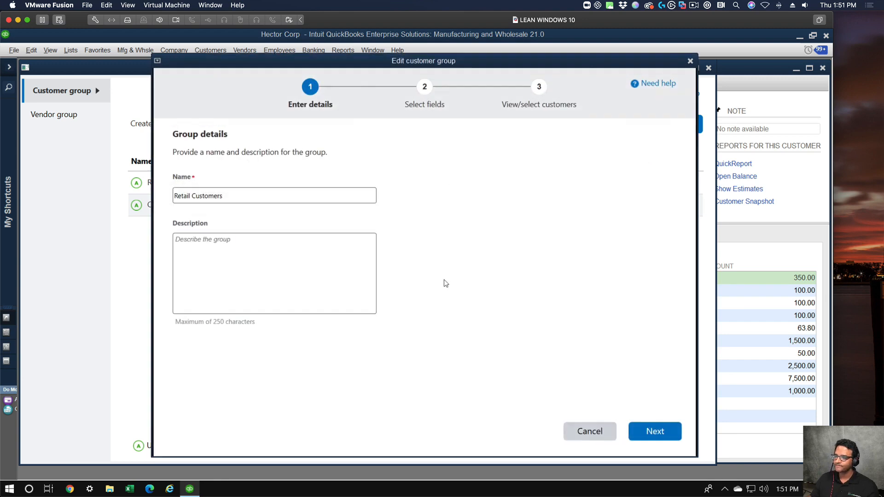
left_click(657, 431)
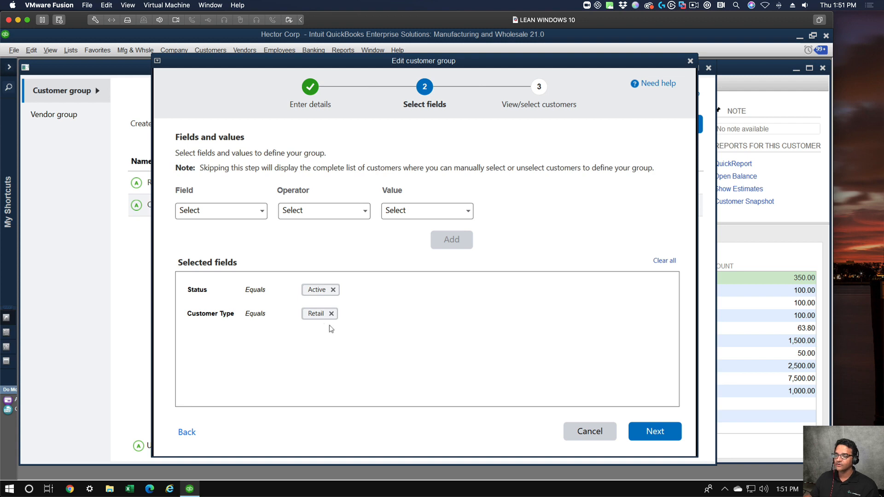
left_click(307, 315)
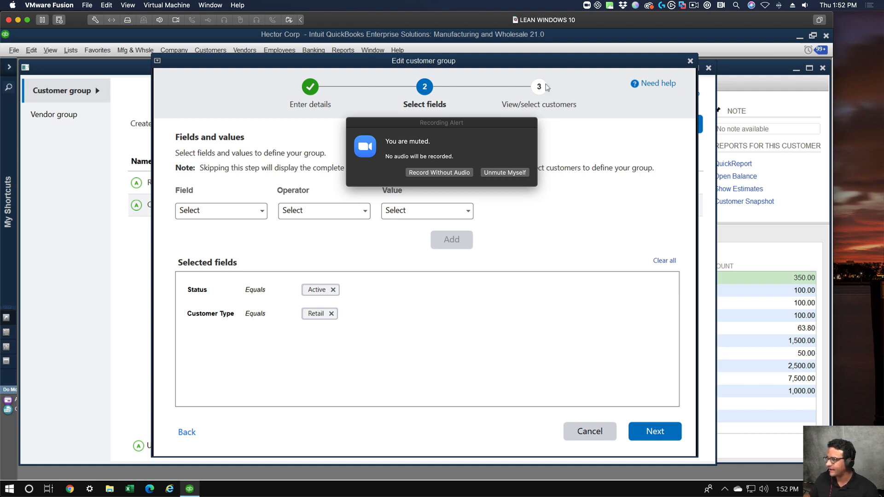
Move the Zoom recording alert aside and unmute the microphone.
left_click_drag(487, 128, 191, 110)
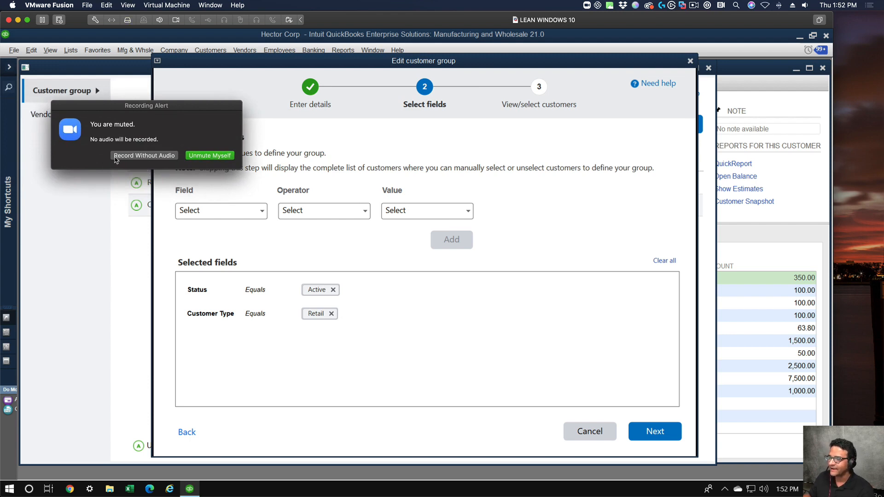
left_click(205, 156)
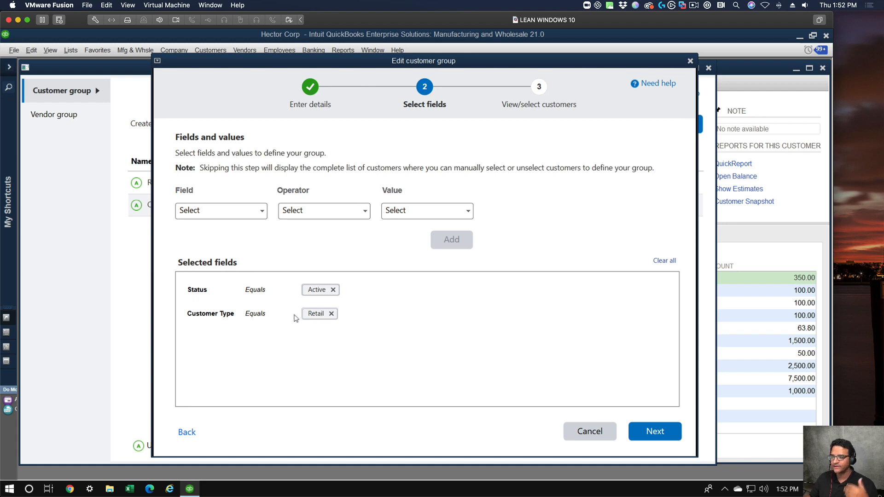
Examine the fields available for defining the customer group without choosing one.
left_click(242, 211)
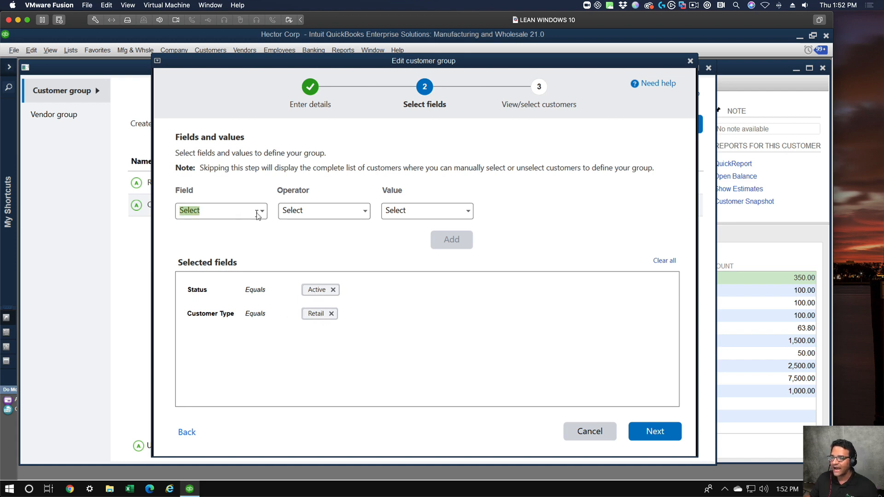
left_click(261, 211)
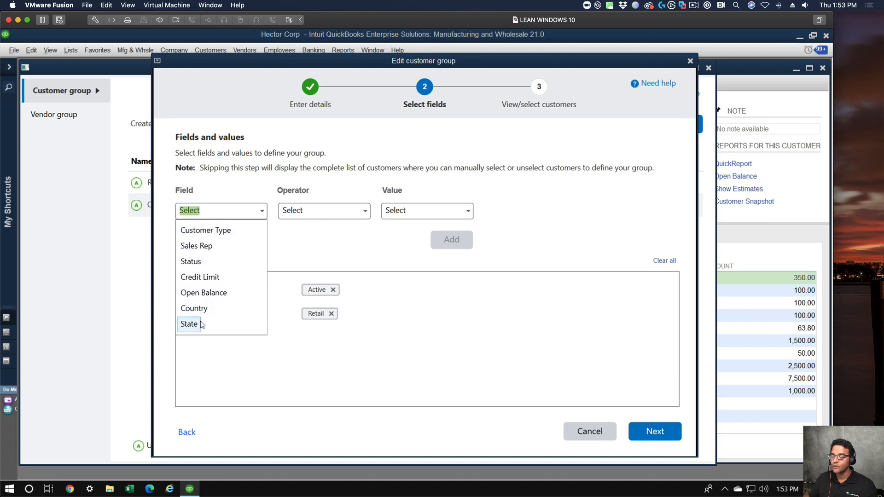
left_click(241, 375)
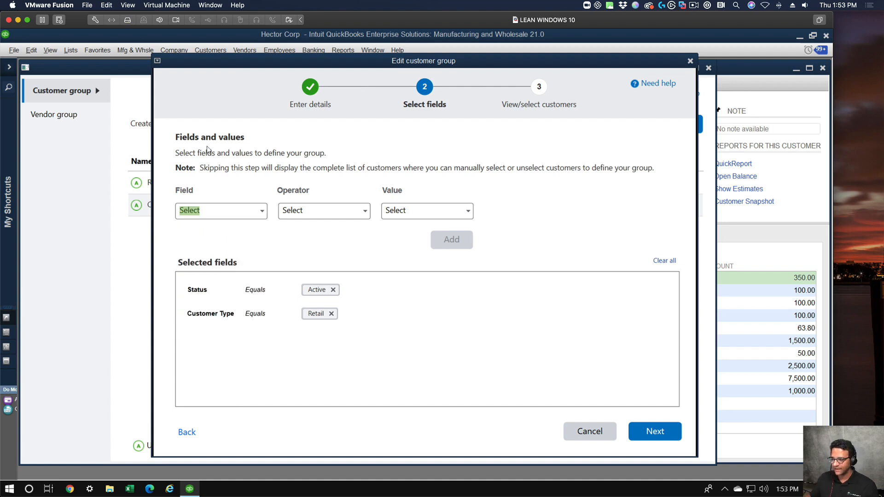
Review the customers matched to the Retail Customers group and finish the group edit with automatic updating enabled.
left_click(649, 432)
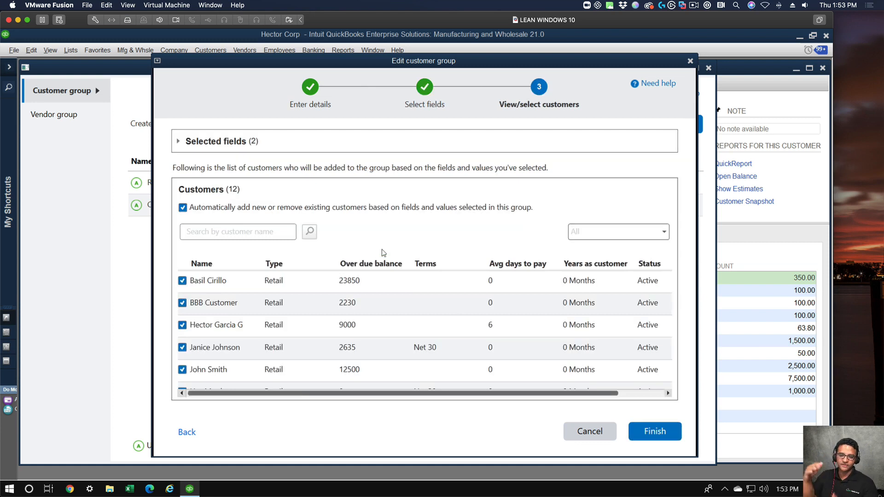
scroll(352, 313, "down", 5)
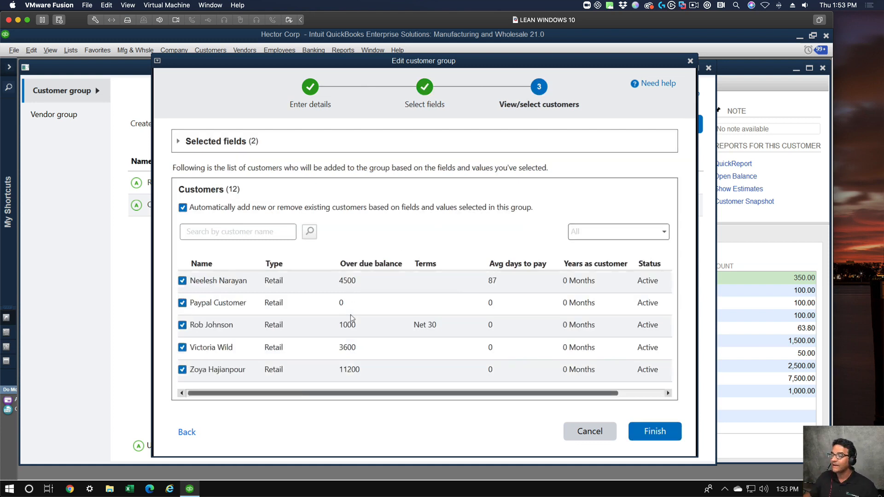
scroll(363, 322, "up", 5)
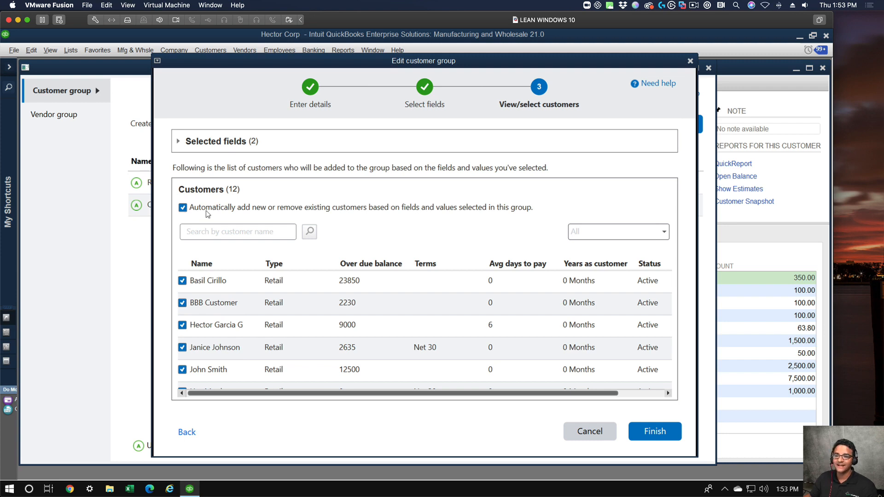
left_click(654, 431)
left_click(507, 290)
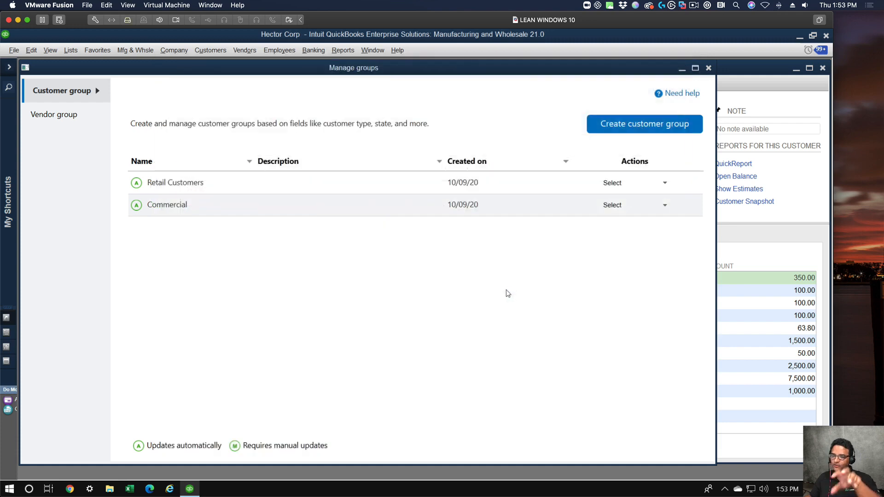
Set the customer type of the customer listed directly below Customer A Inc to COMMERCIAL, save it and return to Manage Groups.
left_click(709, 68)
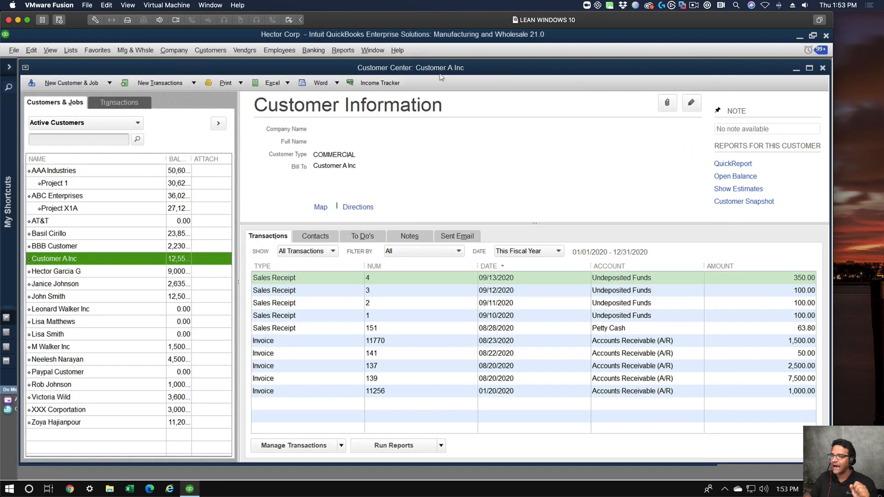
double_click(76, 271)
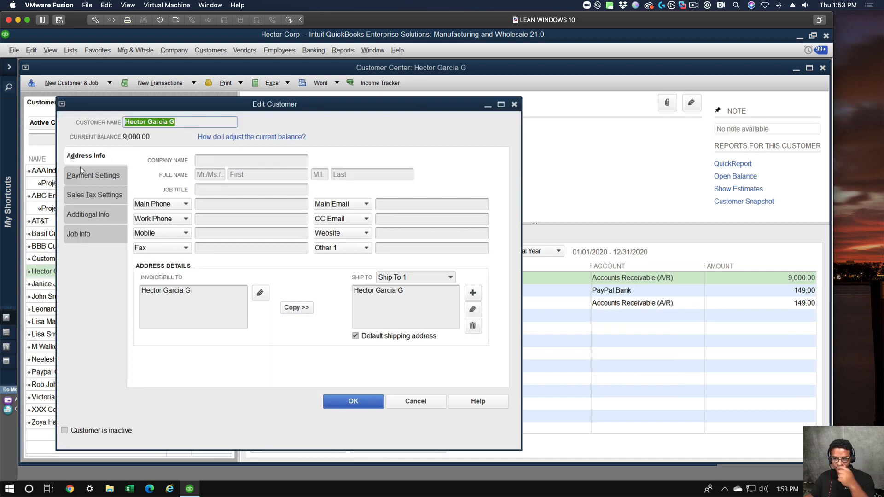
left_click(85, 176)
left_click(87, 194)
left_click(95, 214)
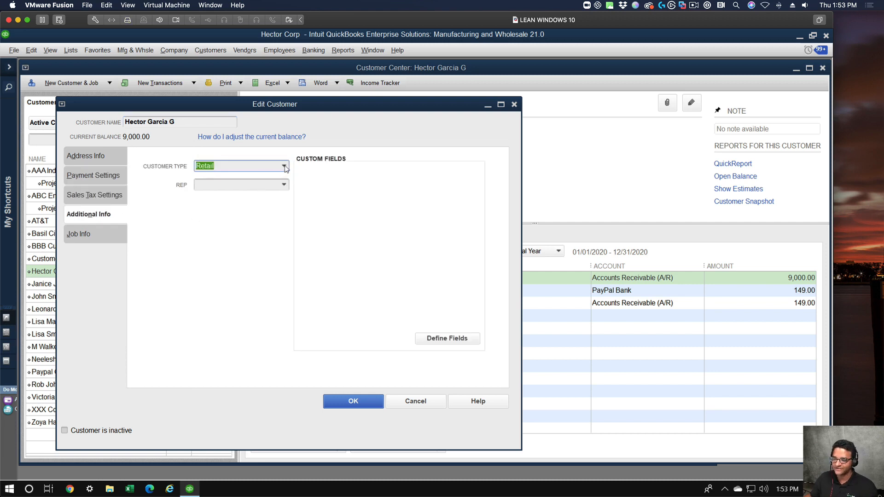
left_click(284, 167)
left_click(225, 201)
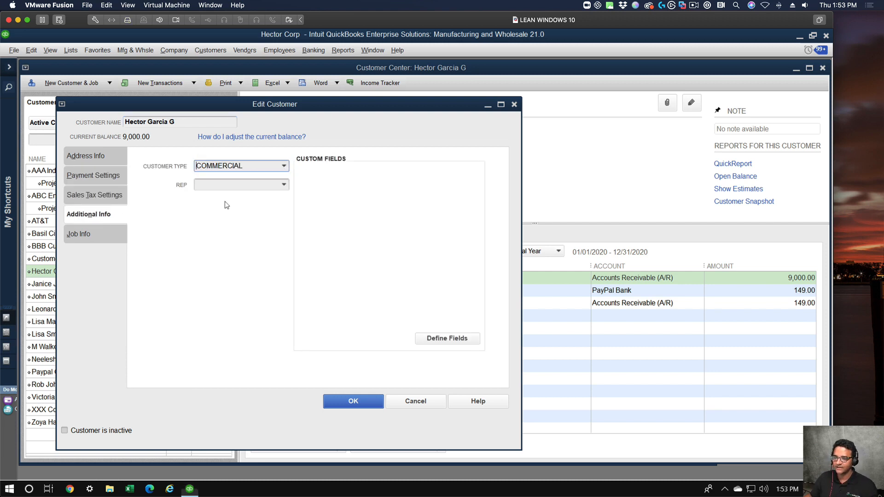
left_click(358, 404)
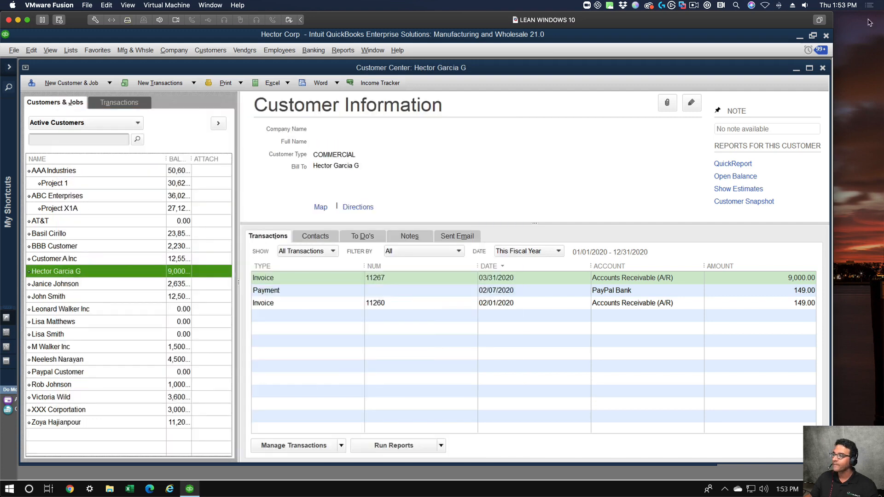
left_click(823, 68)
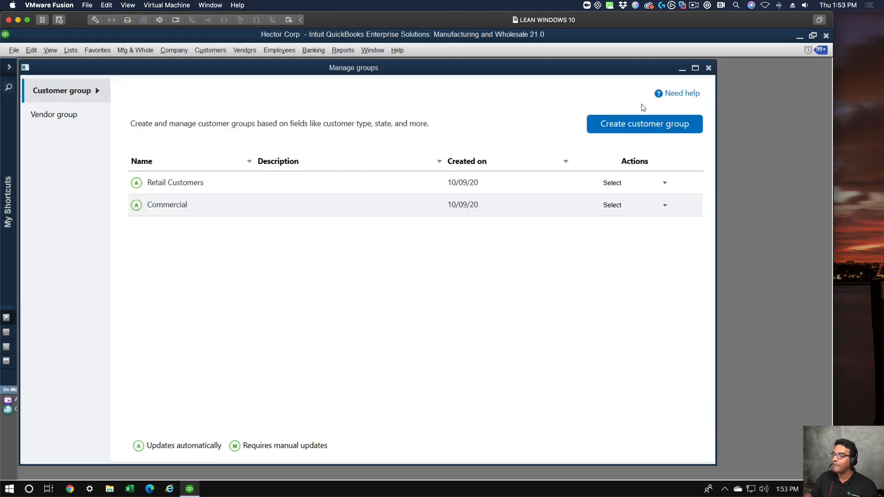
Reopen the Retail Customers group for editing, check its matched customers and finish with automatic updating left enabled.
left_click(662, 184)
left_click(612, 195)
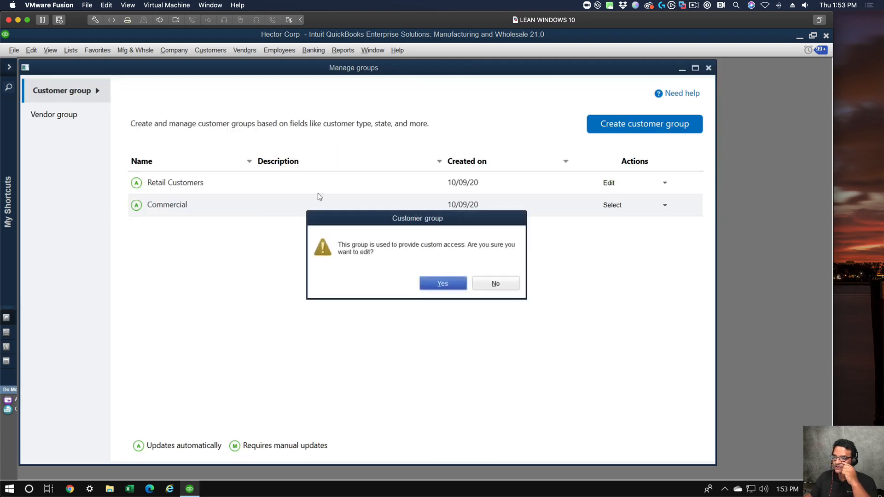
left_click(451, 283)
left_click(653, 440)
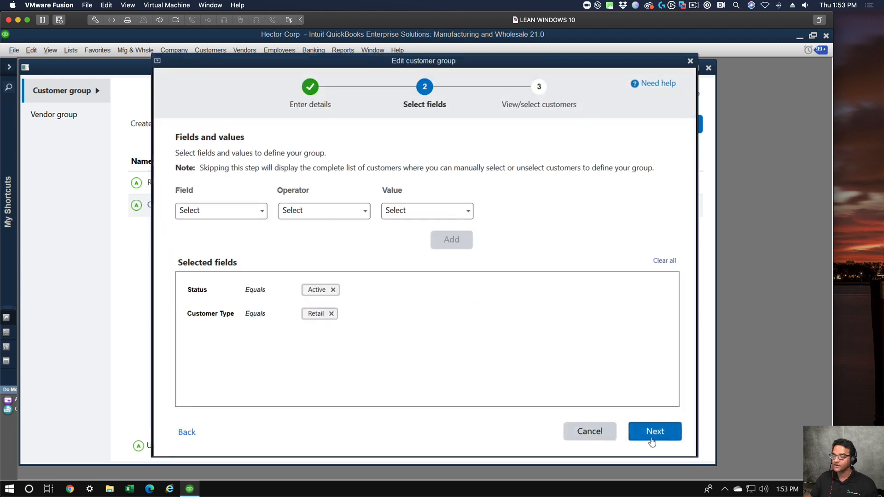
left_click(652, 439)
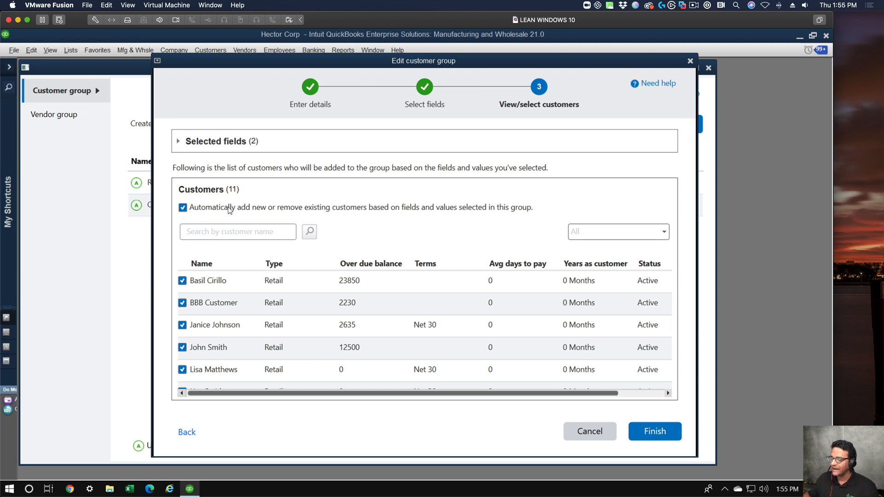
left_click(650, 431)
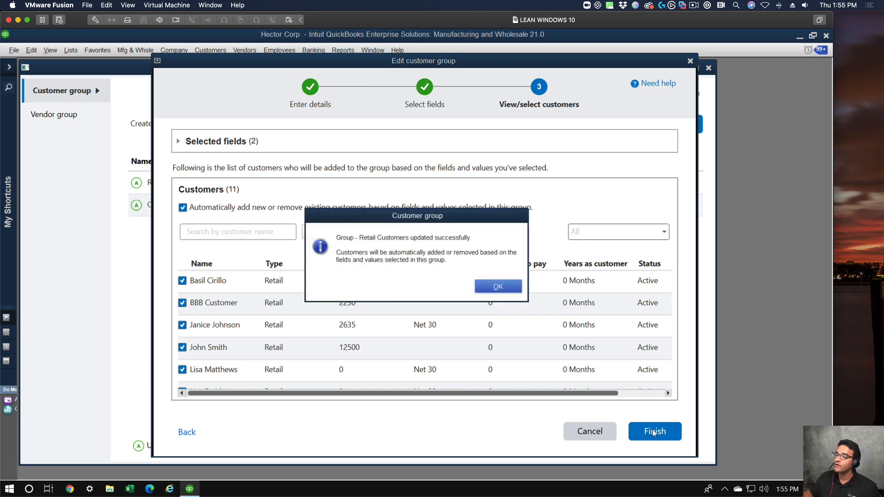
left_click(499, 286)
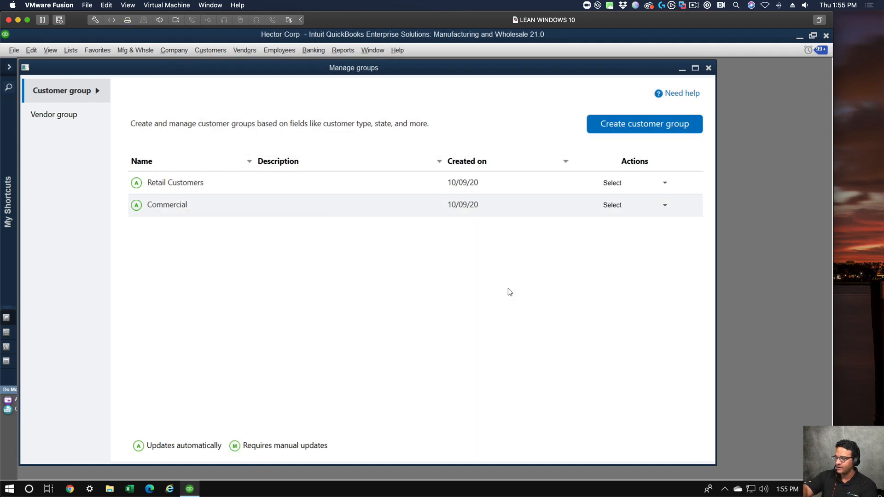
Start an email to the Retail Customers group, review its recipient list and close the form without sending.
left_click(665, 183)
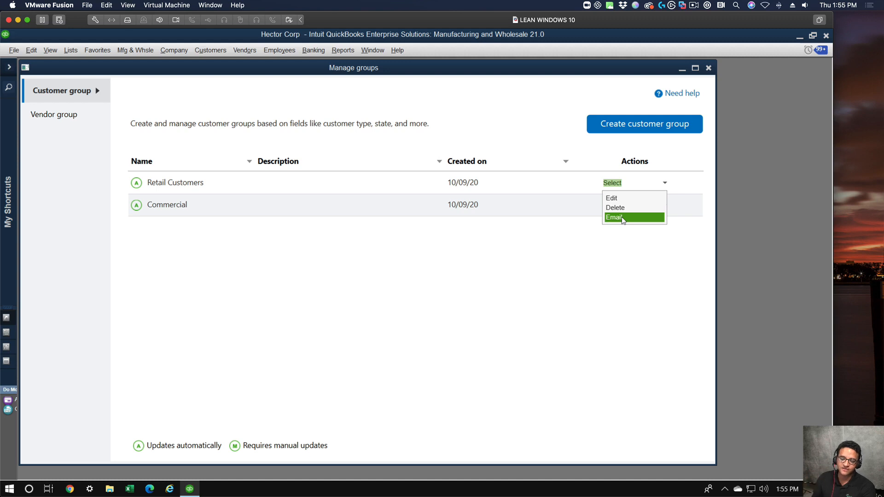
left_click(622, 217)
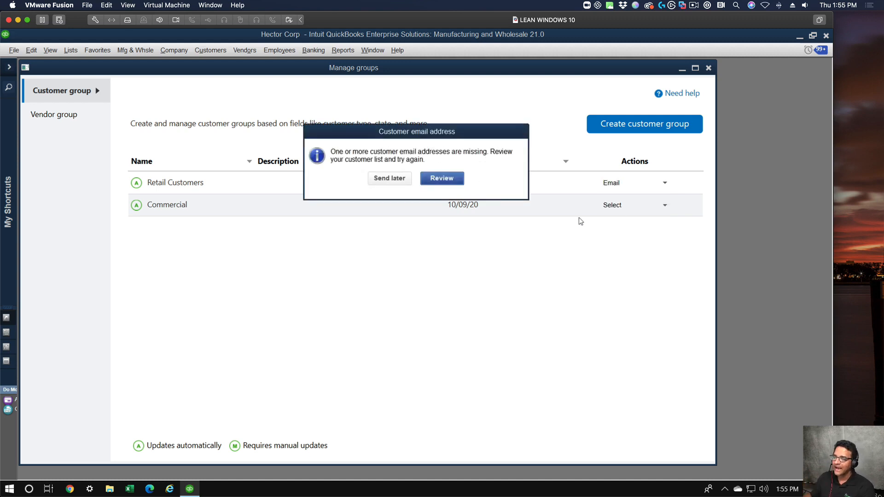
left_click(449, 180)
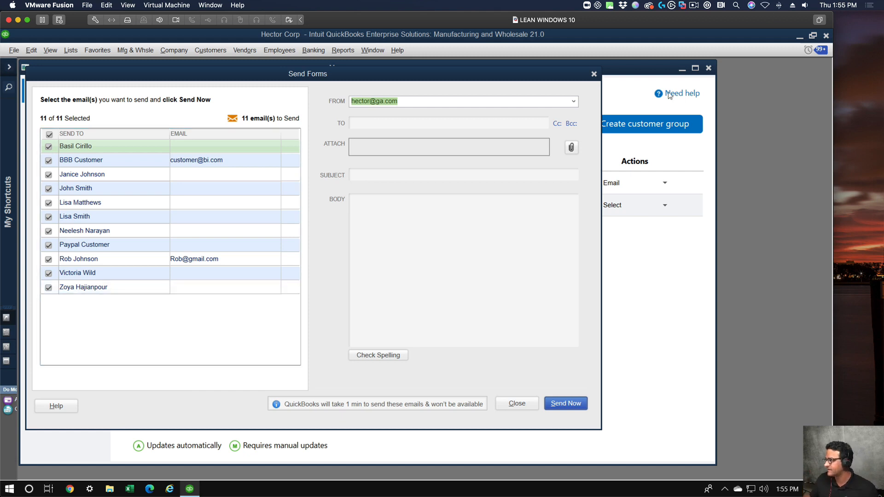
left_click(594, 74)
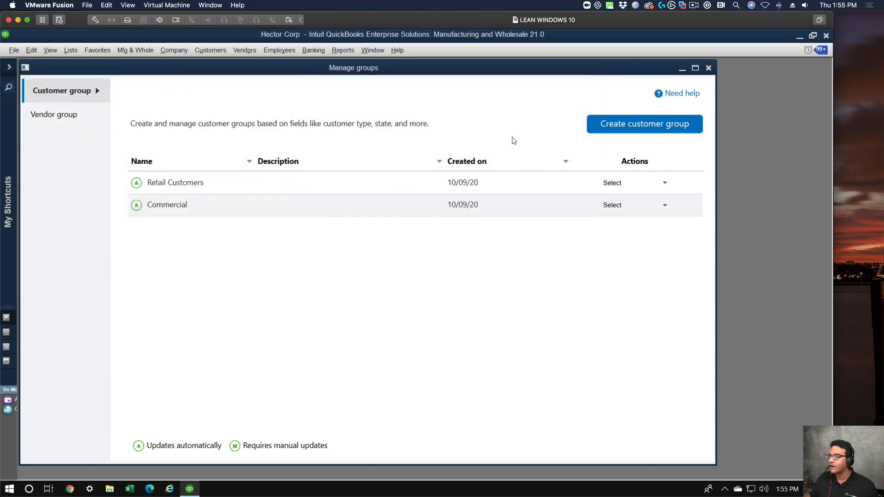
Close Manage Groups and delete the existing Retail Customers statement schedule from the payment reminder schedules.
left_click(709, 68)
left_click(200, 52)
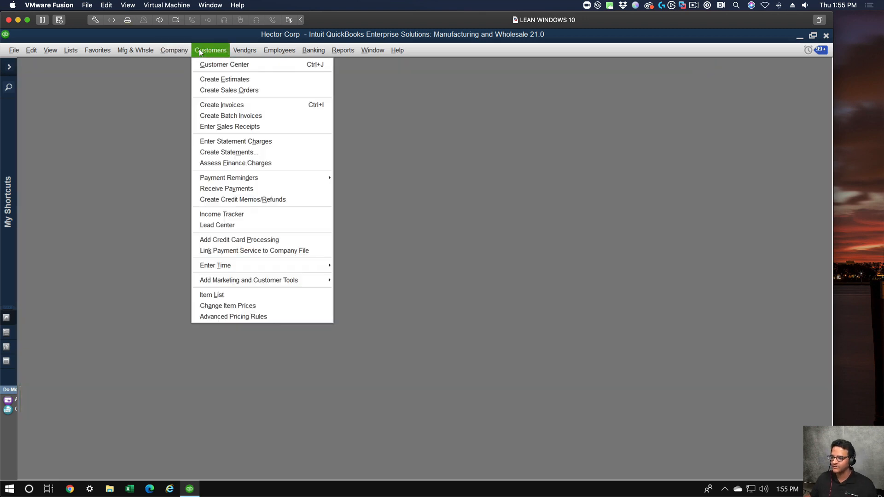
mouse_move(251, 179)
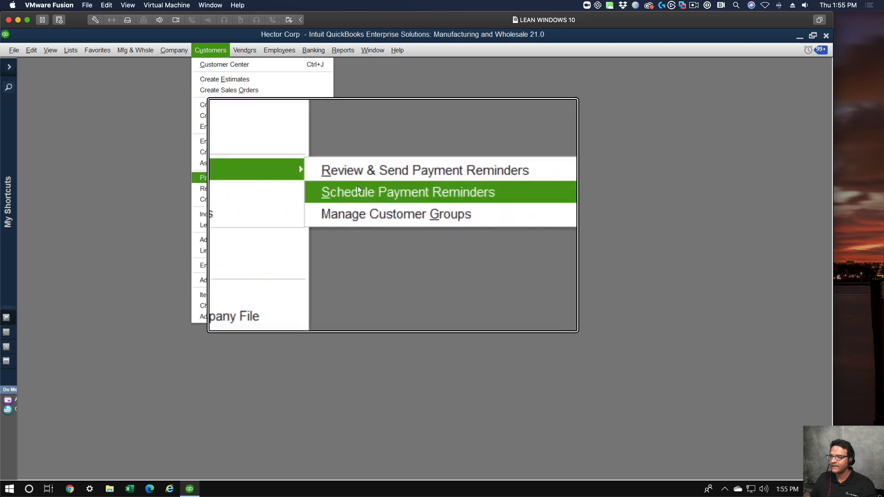
left_click(359, 187)
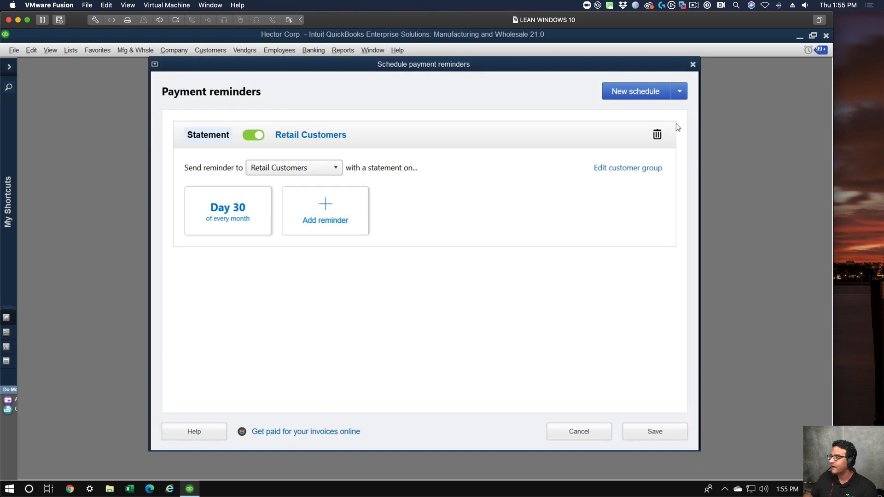
left_click(657, 134)
left_click(477, 282)
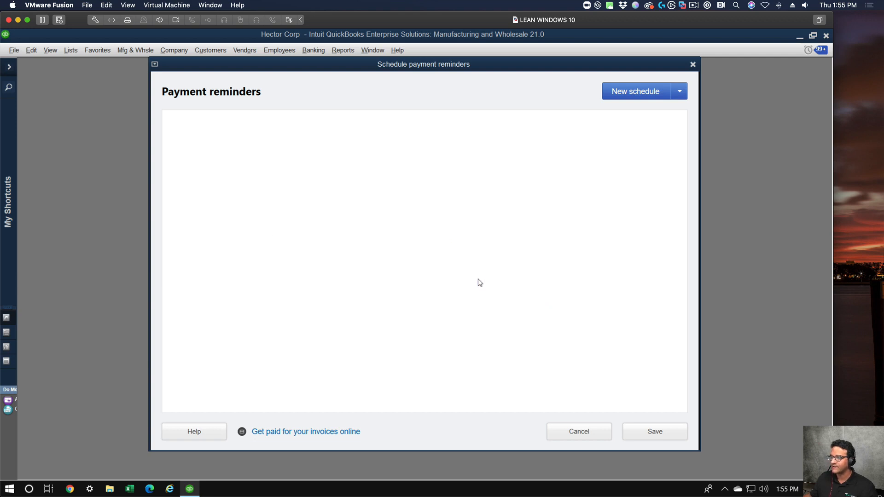
Create a new invoice payment reminder schedule for the Retail Customers group.
left_click(641, 94)
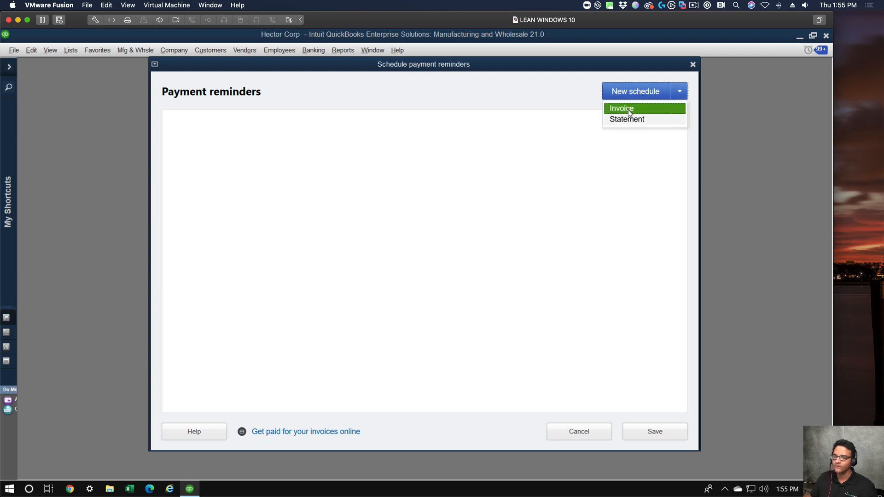
left_click(631, 111)
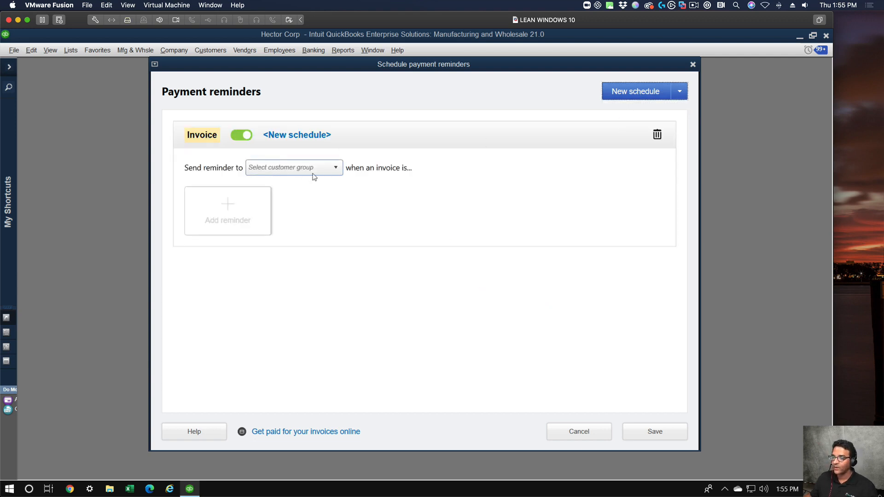
left_click(334, 169)
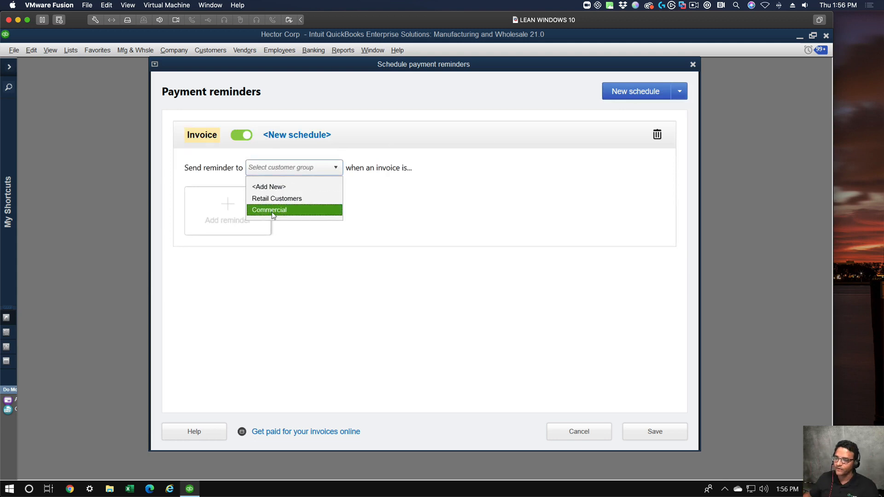
left_click(276, 198)
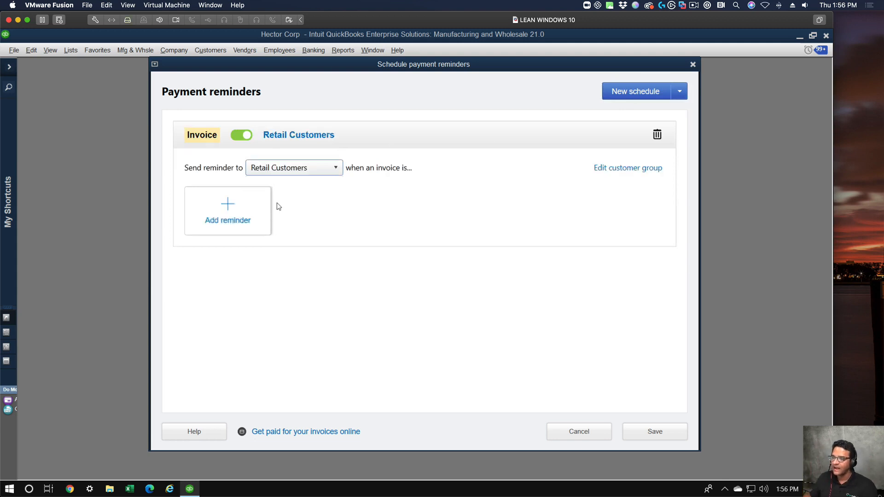
Add a reminder to the invoice schedule sent 30 days after the due date, keeping the default email text.
left_click(221, 205)
left_click(364, 120)
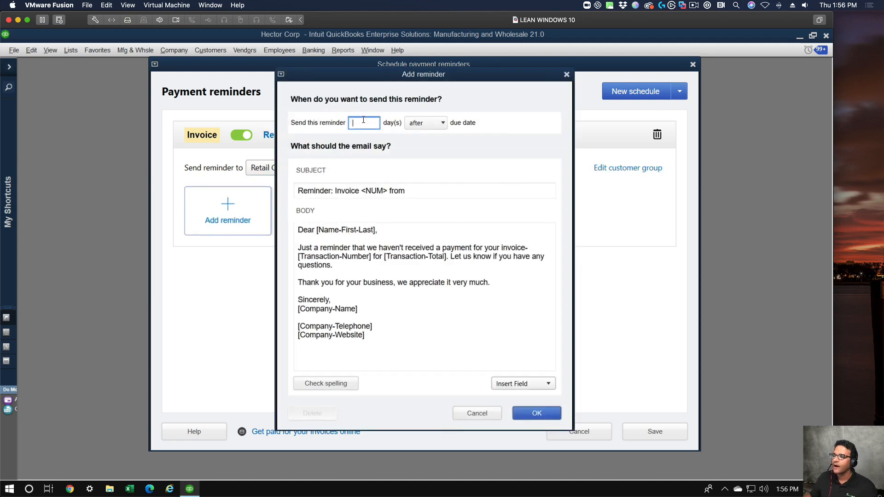
type("30")
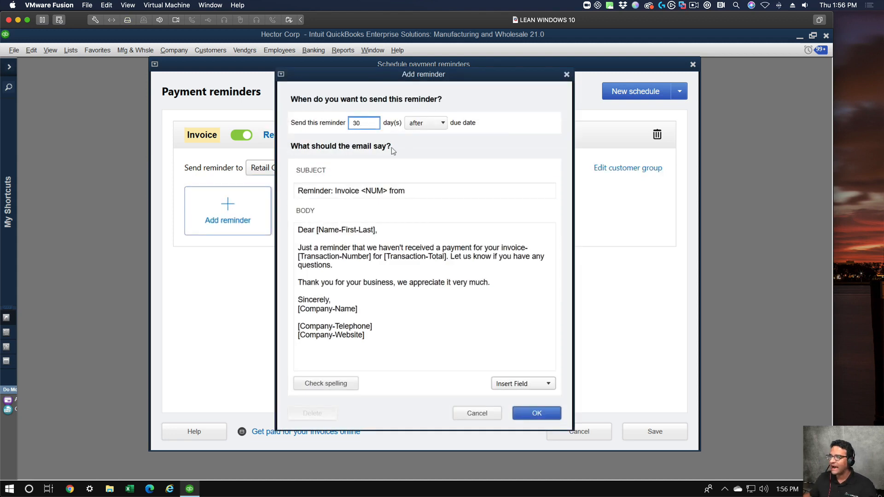
left_click(432, 122)
left_click(432, 122)
left_click(398, 263)
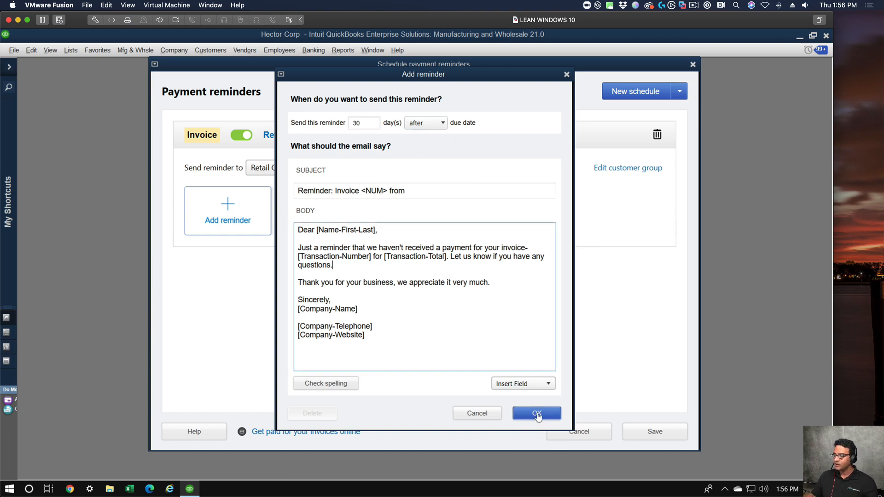
left_click(536, 414)
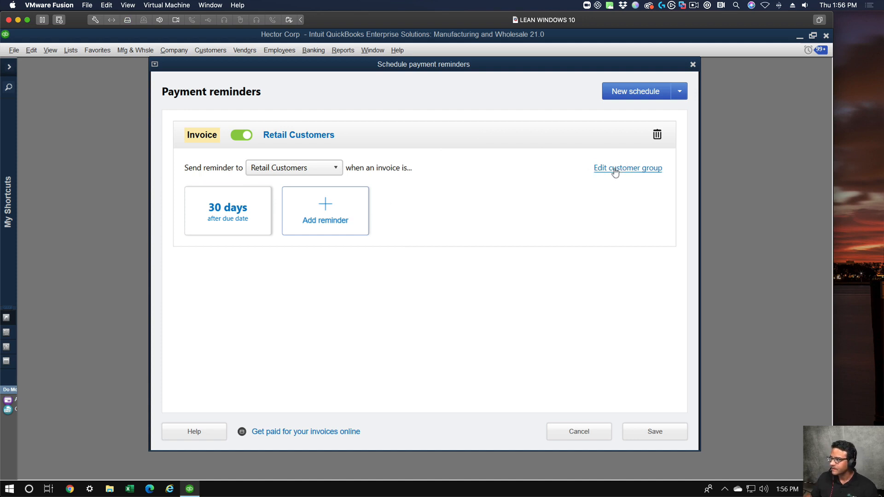
Review the invoice schedule's name and the settings of its 30-day reminder without changing them.
left_click(295, 139)
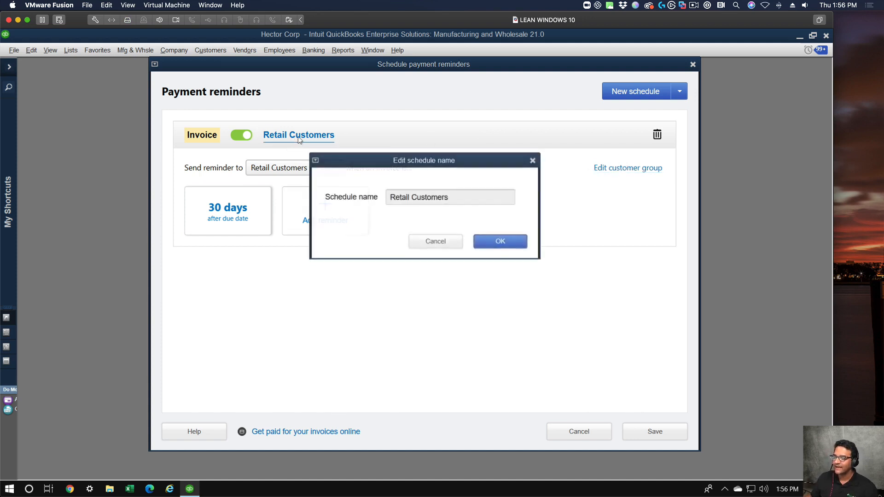
left_click(477, 238)
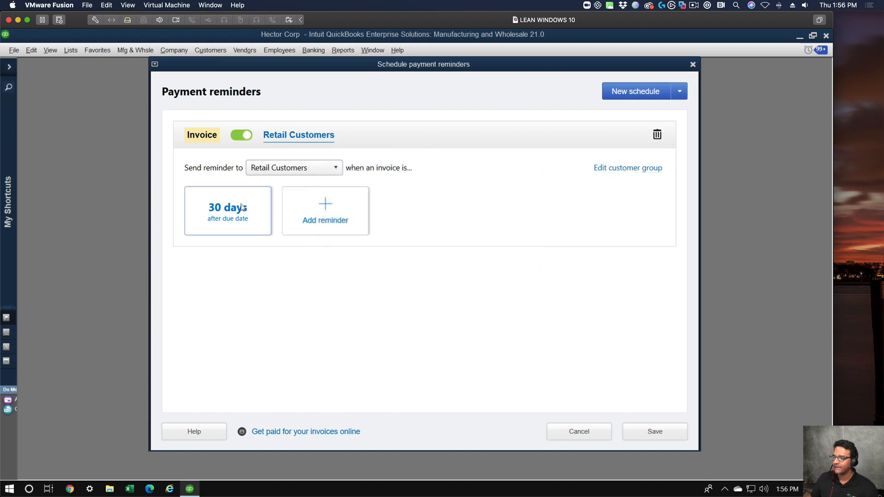
left_click(249, 205)
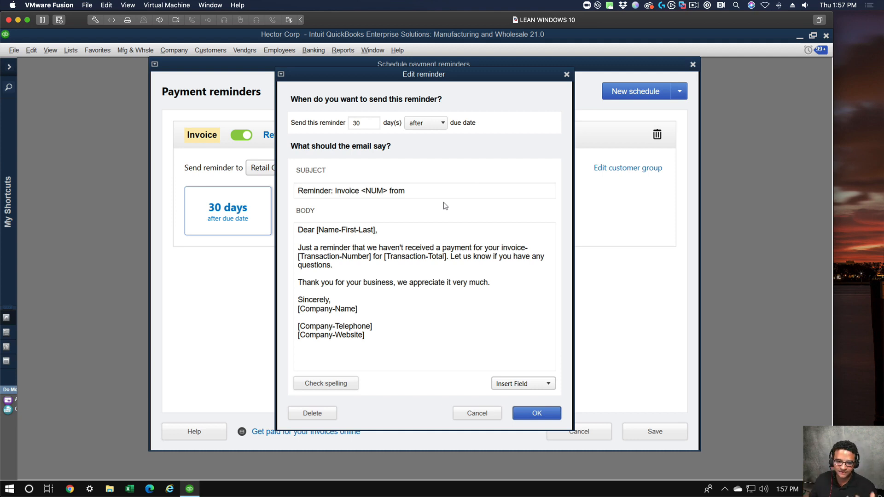
left_click(537, 414)
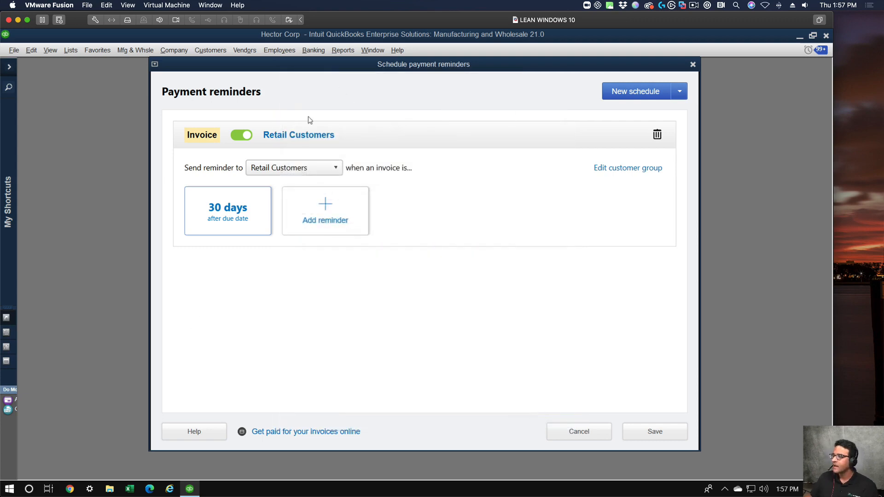
Create a new statement payment reminder schedule for the Commercial customer group.
left_click(633, 92)
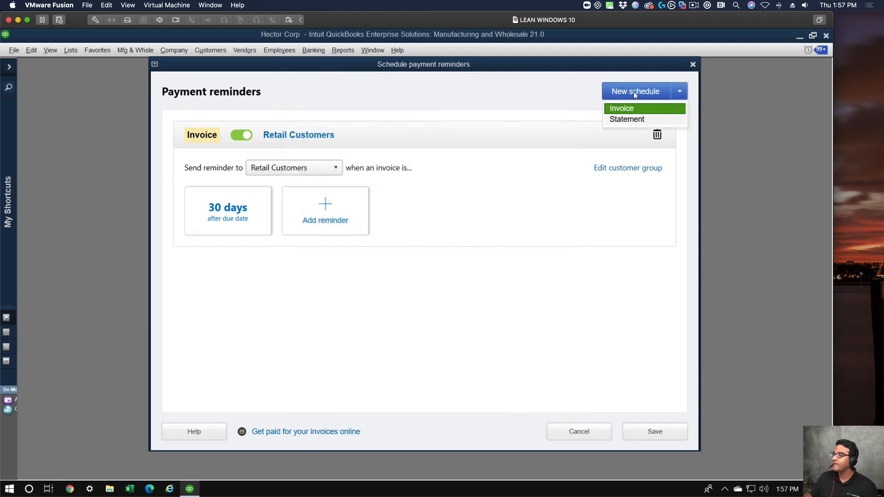
left_click(628, 119)
left_click(297, 305)
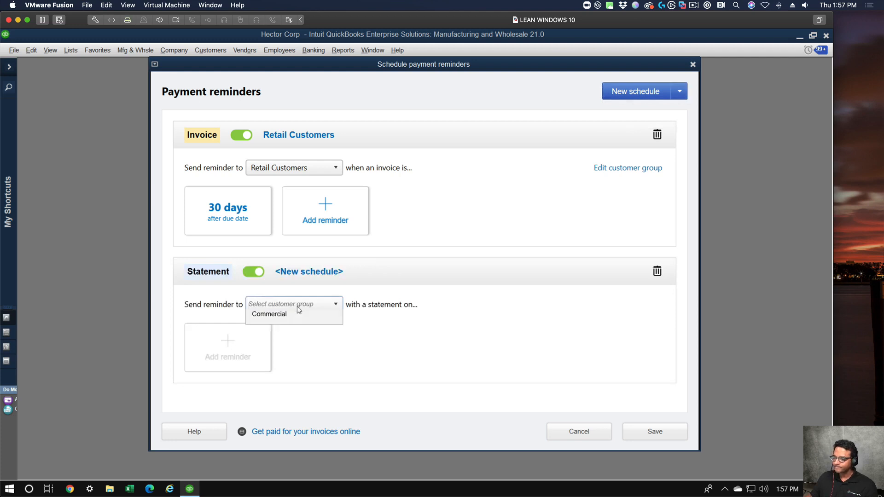
left_click(283, 348)
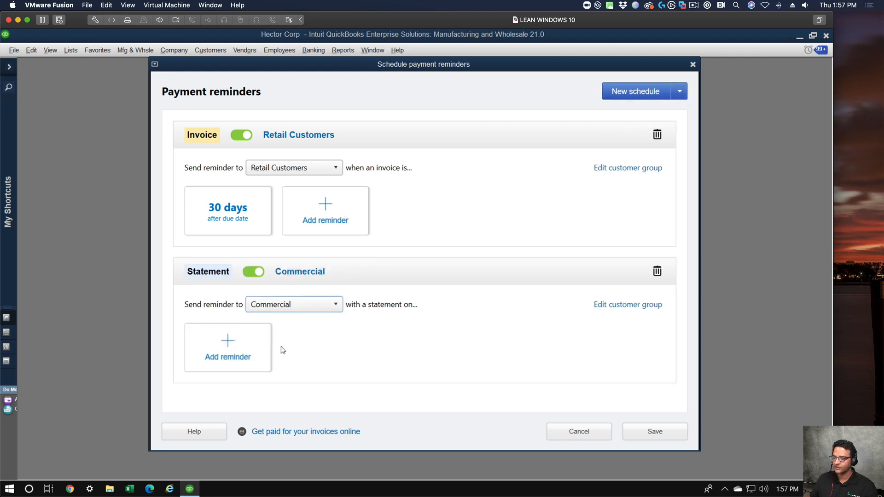
Add a statement reminder to the Commercial schedule for day 1 of every month, with the previous month as its statement period.
left_click(228, 344)
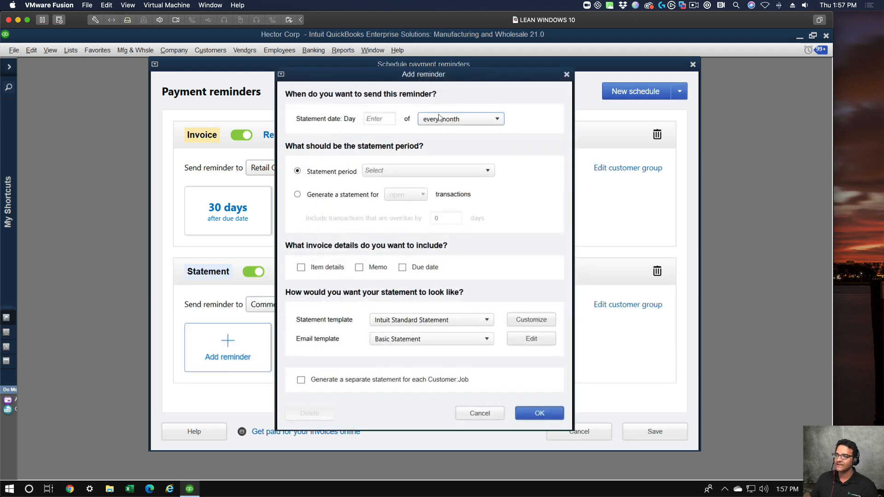
left_click(374, 119)
type("1")
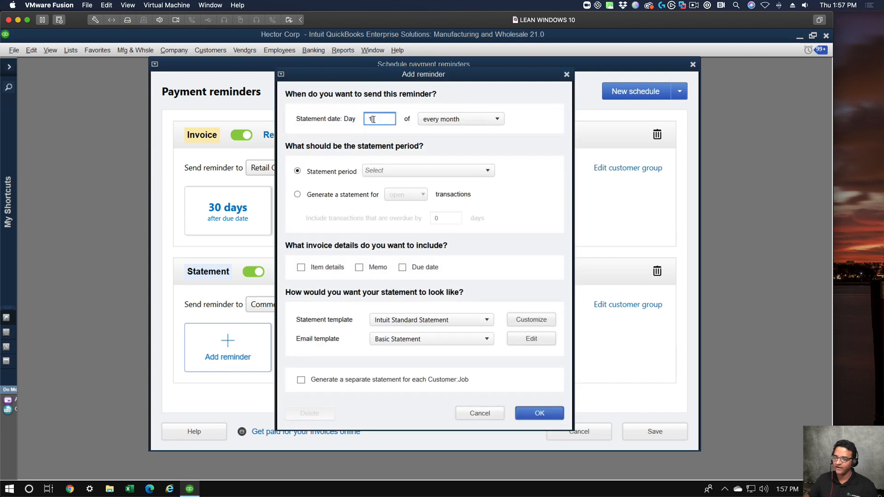
left_click(396, 171)
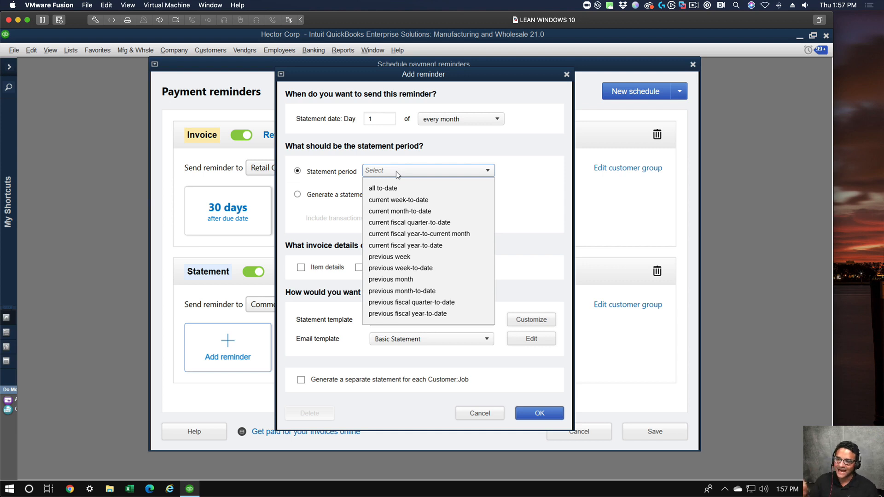
left_click(412, 280)
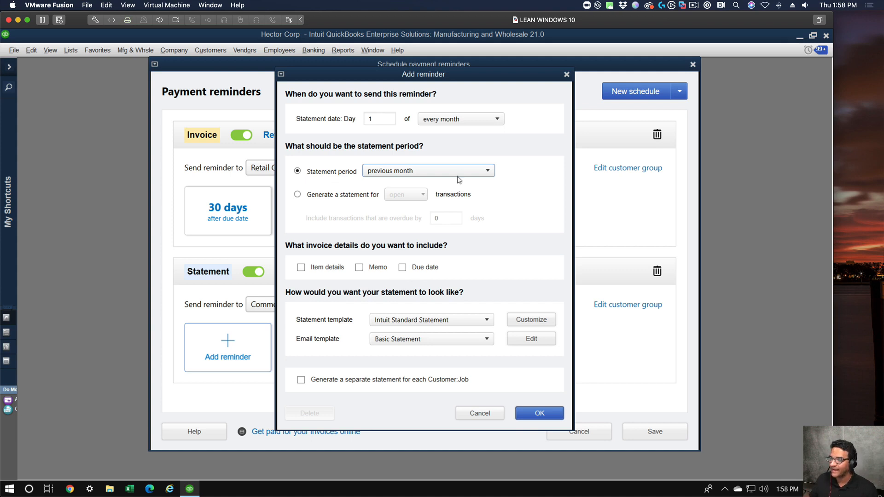
left_click(422, 170)
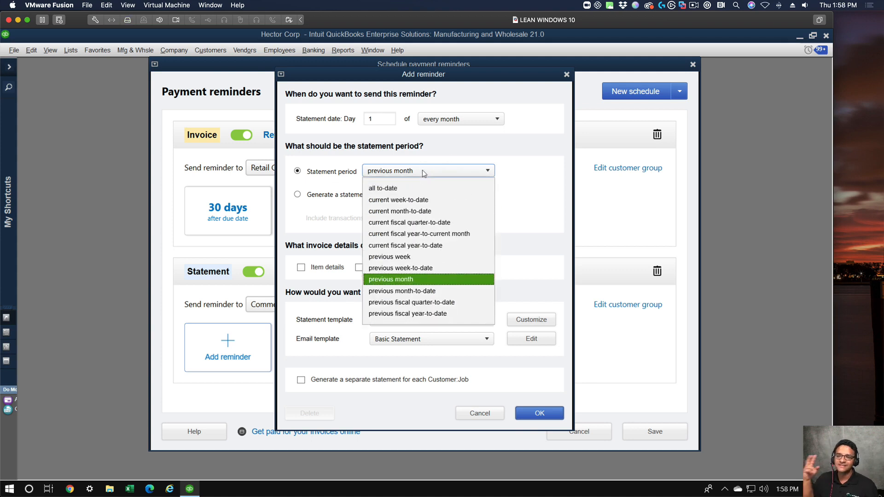
left_click(405, 280)
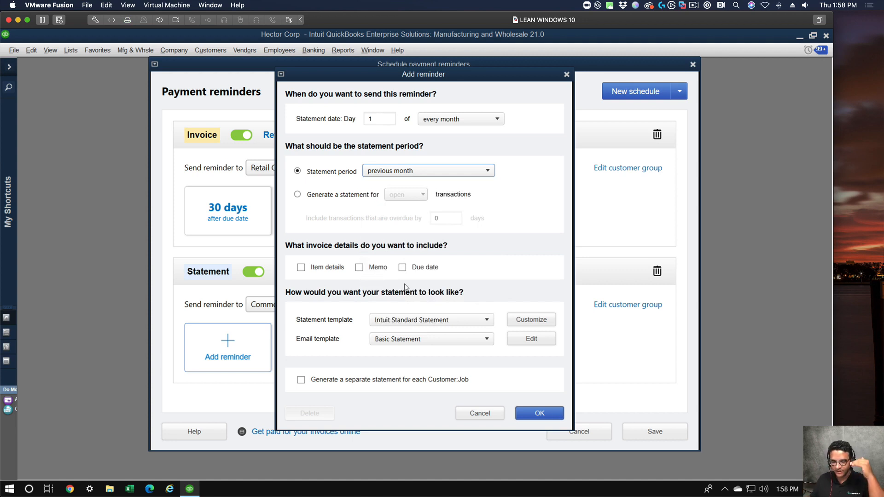
Change the statement date of the Commercial reminder to day 10 of every month.
left_click(378, 120)
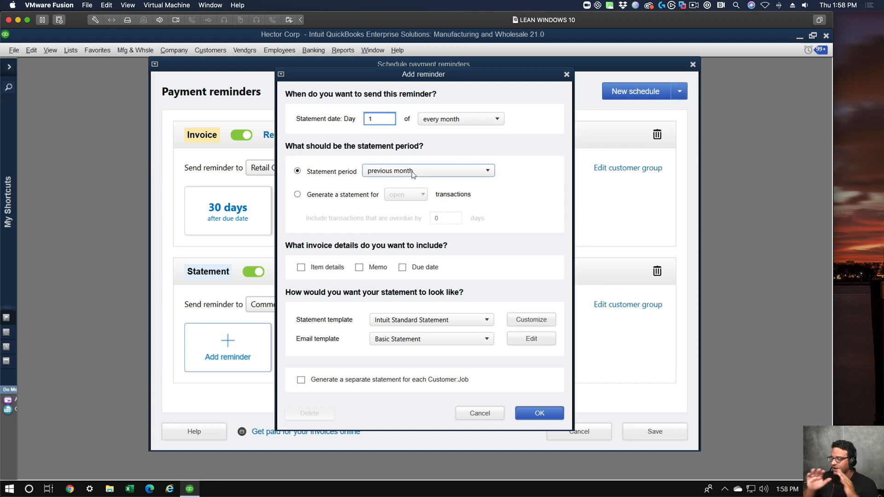
left_click_drag(374, 120, 314, 101)
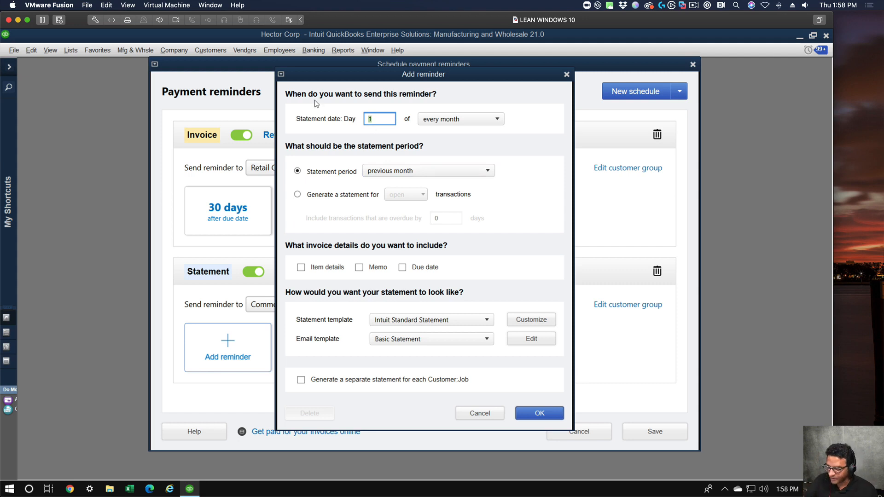
type("10")
key("Tab")
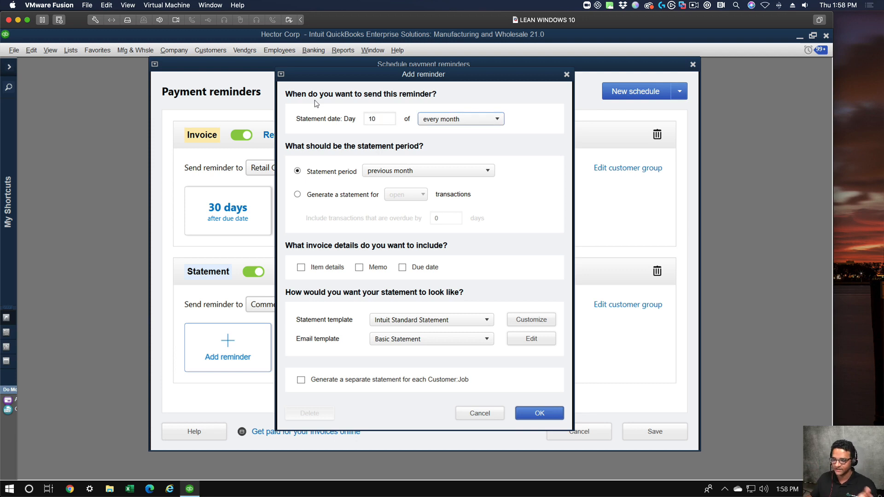
Examine the available statement period, statement template and email template choices, keeping the current selections.
left_click(401, 172)
left_click(401, 172)
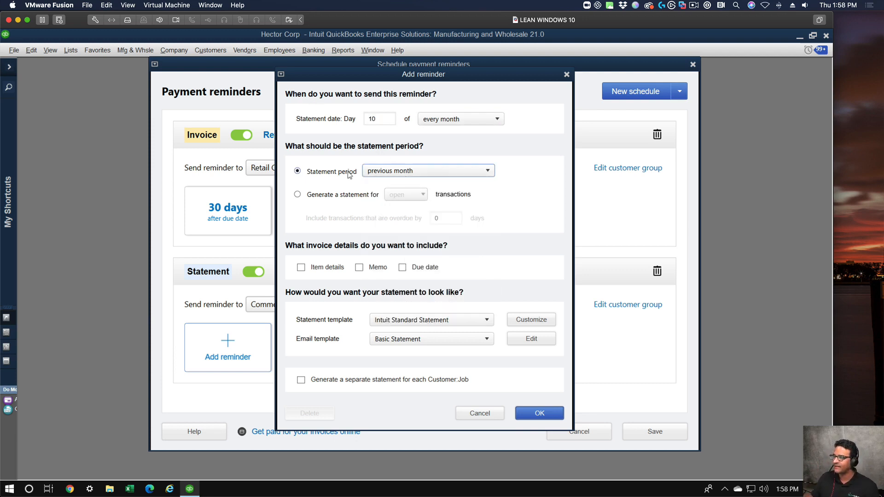
left_click(427, 172)
left_click(427, 172)
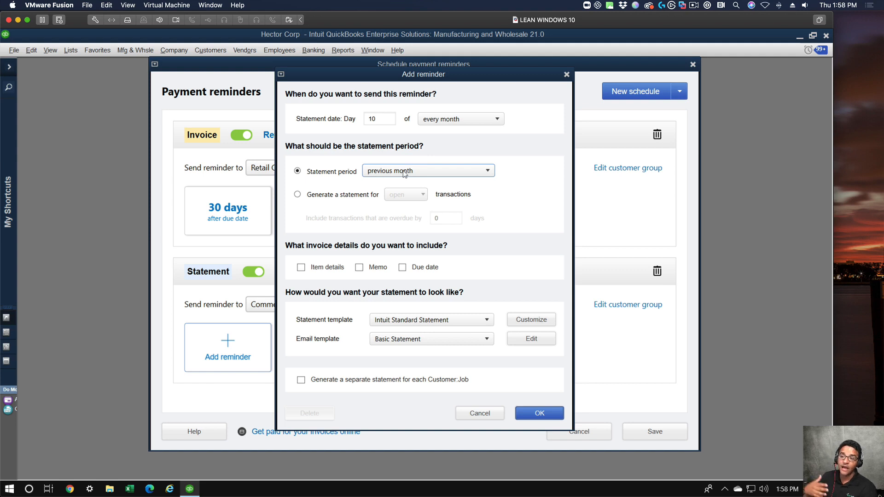
left_click(405, 173)
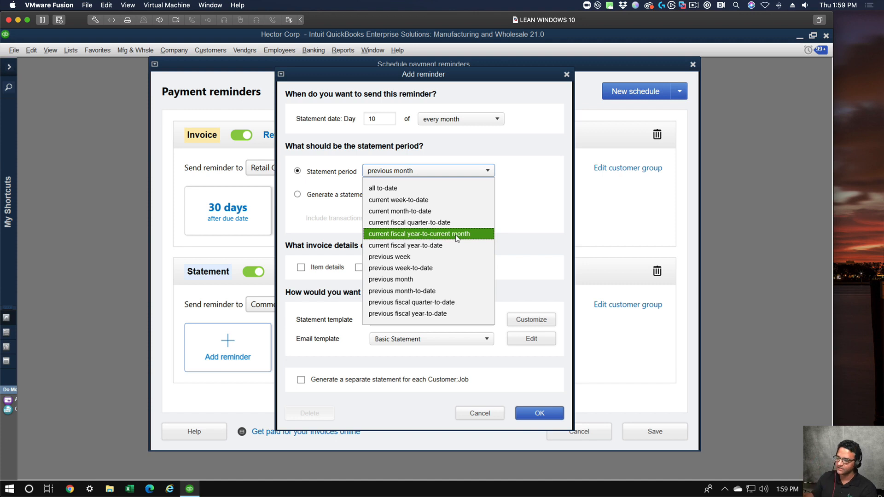
left_click(524, 182)
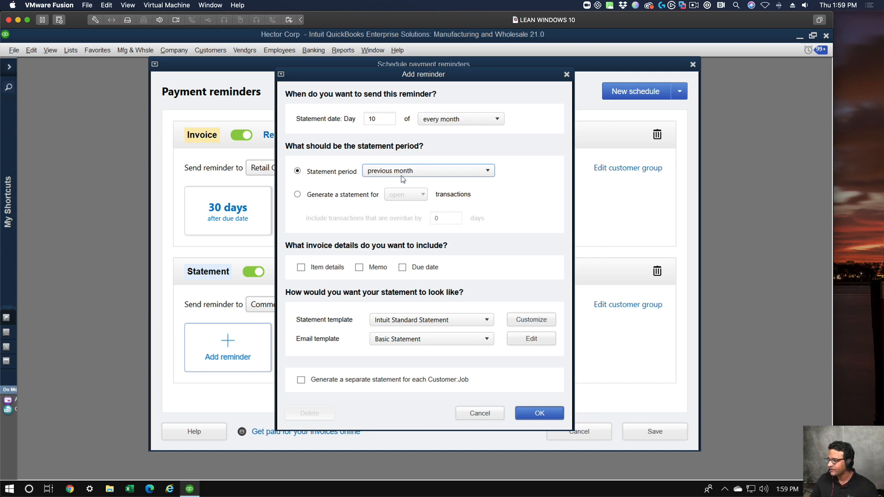
left_click(462, 319)
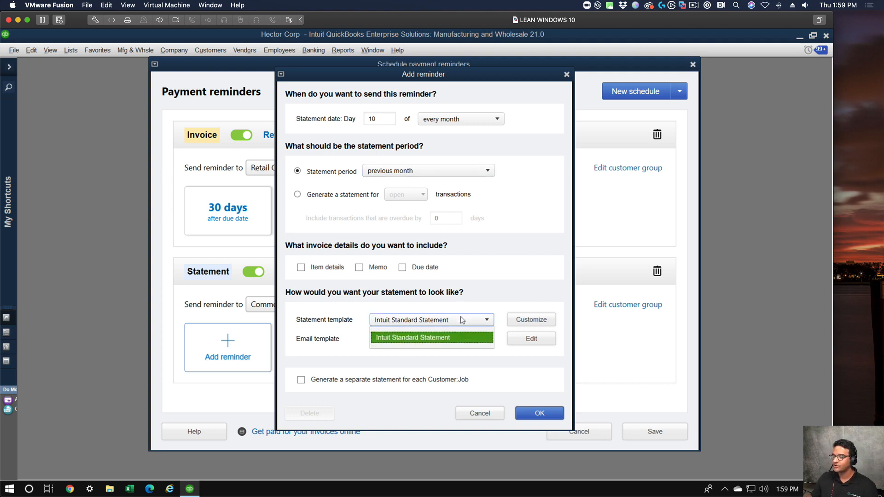
left_click(462, 320)
left_click(408, 343)
left_click(410, 340)
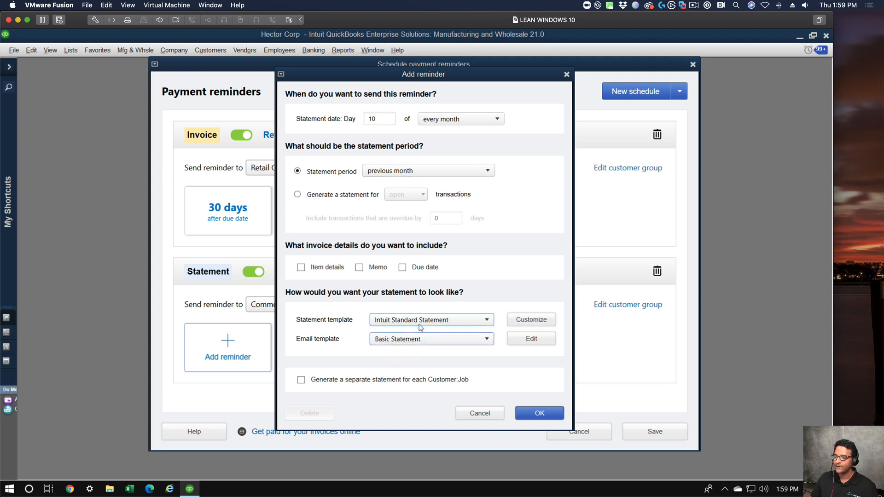
left_click(420, 322)
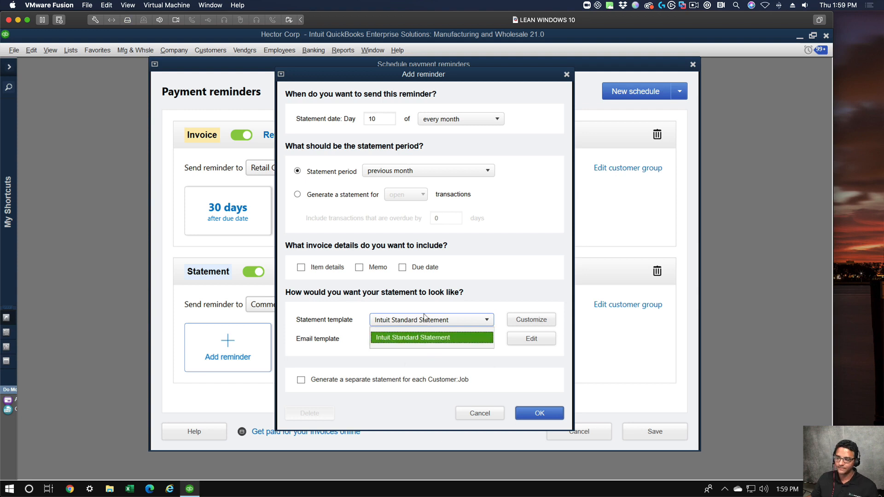
left_click(424, 318)
Include item details, memo and due date in the statement reminder, and save the payment reminder schedules.
left_click(313, 268)
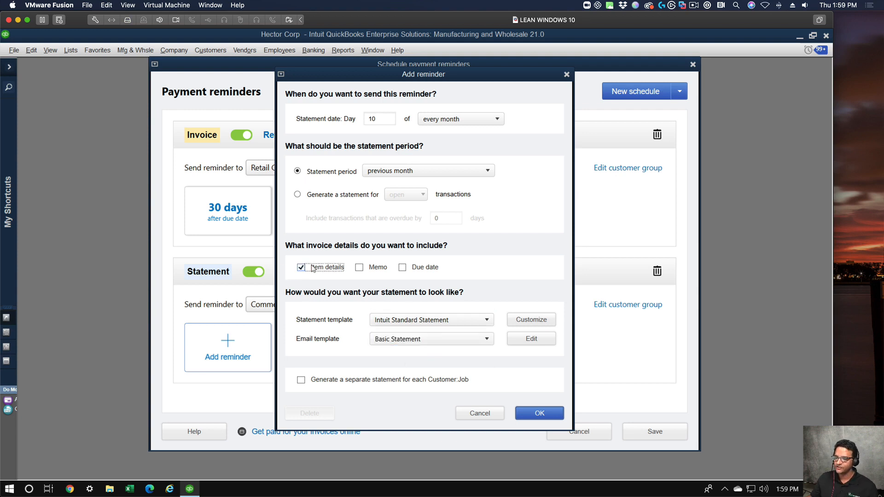
left_click(357, 268)
left_click(401, 268)
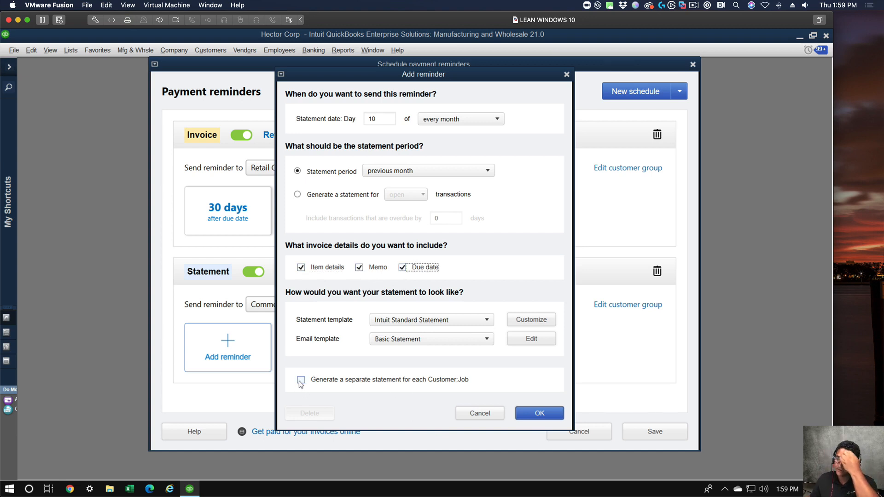
left_click(553, 412)
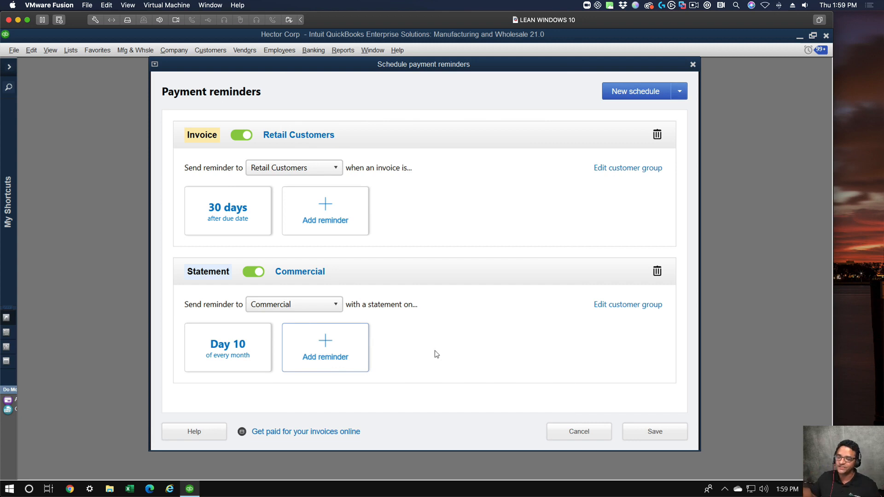
left_click(653, 433)
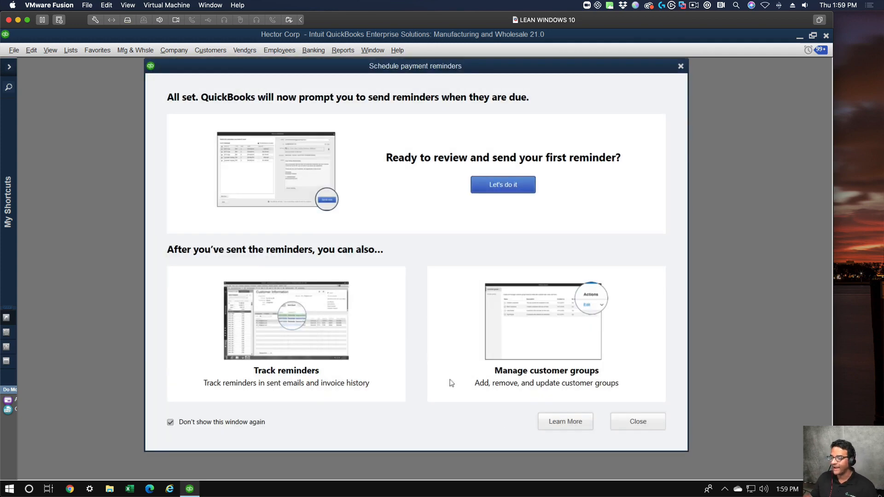
left_click(638, 423)
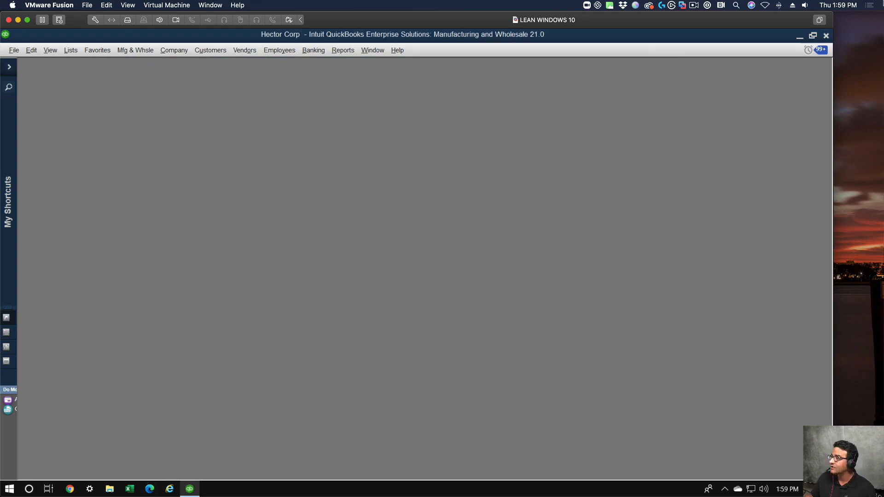
Switch to the Google Slides presentation in Chrome, present it full screen and advance to slide 20 on Customer Groups.
left_click_drag(883, 22, 202, 22)
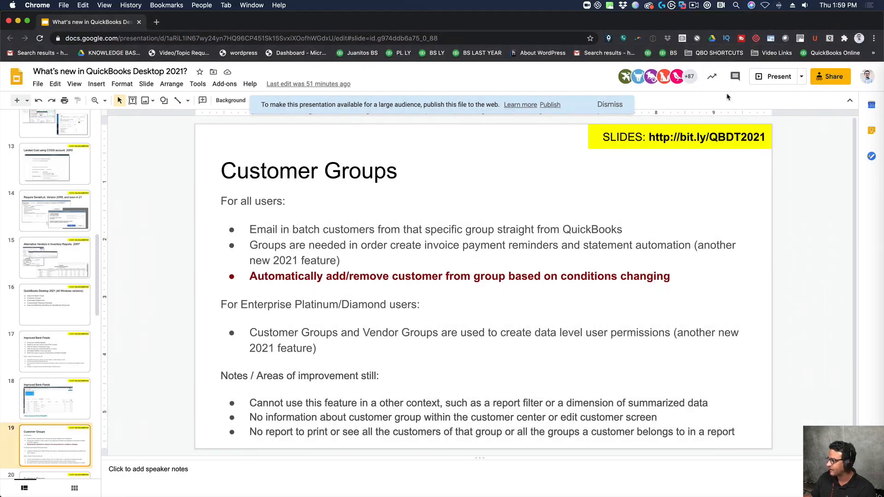
left_click(777, 77)
key("Right")
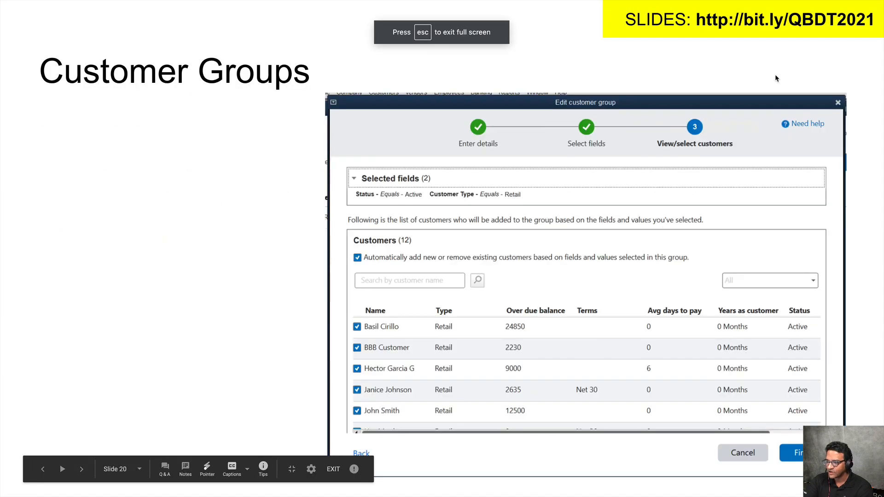
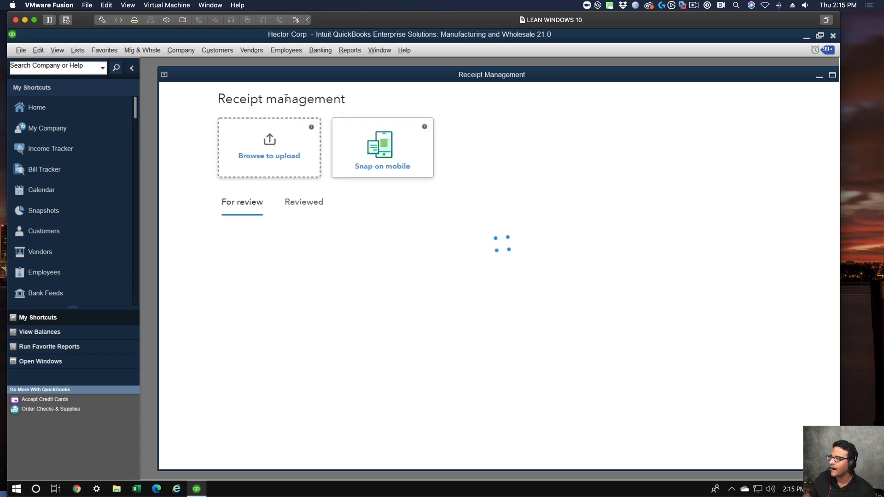
Maximize the Receipt Management window, start a receipt upload and preview the paper-cash-sell-receipt-vector-23876532 image before closing the preview.
double_click(293, 79)
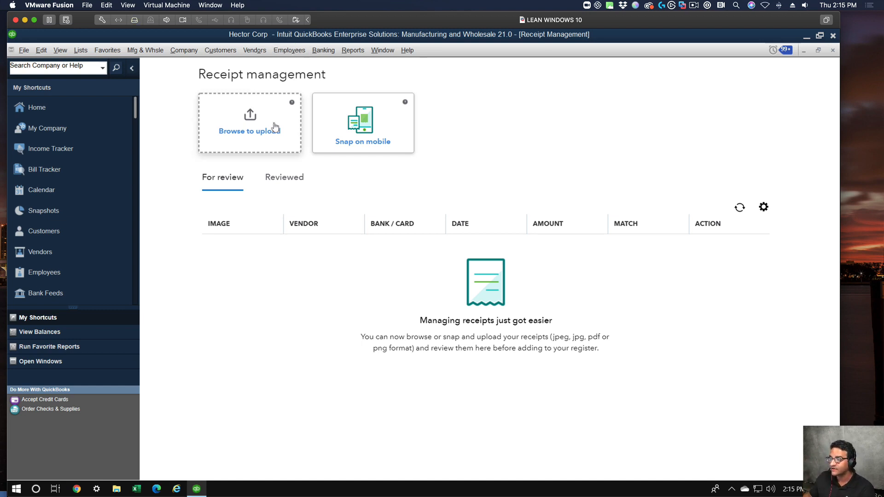
left_click(250, 121)
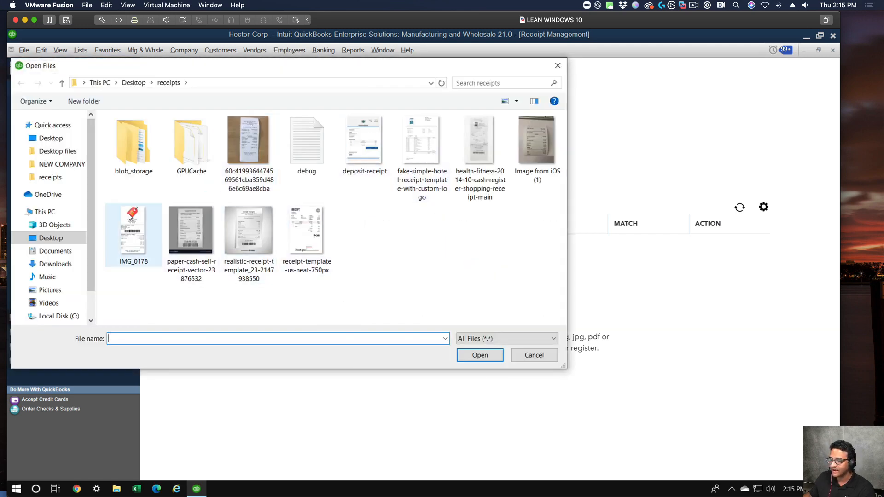
left_click(194, 220)
right_click(196, 220)
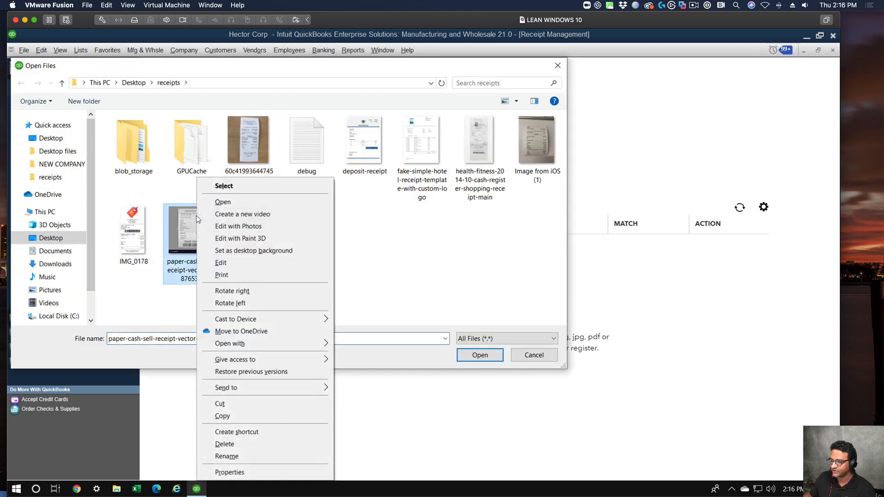
left_click(223, 202)
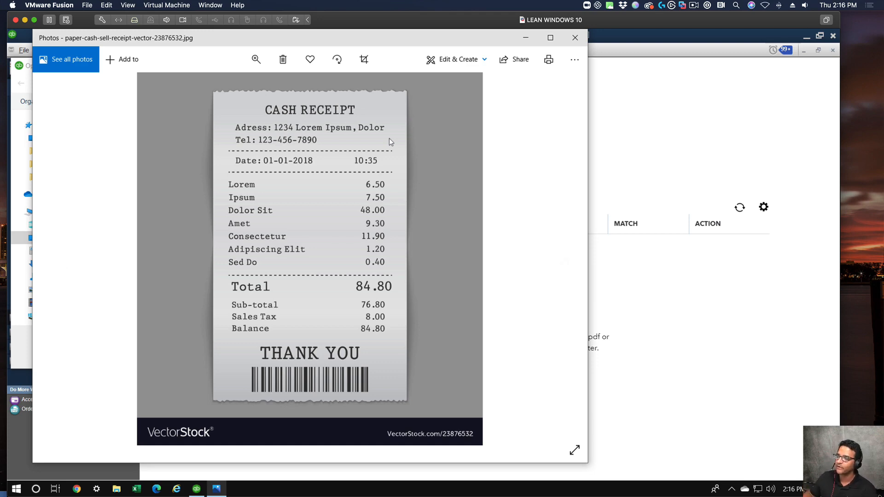
left_click(575, 37)
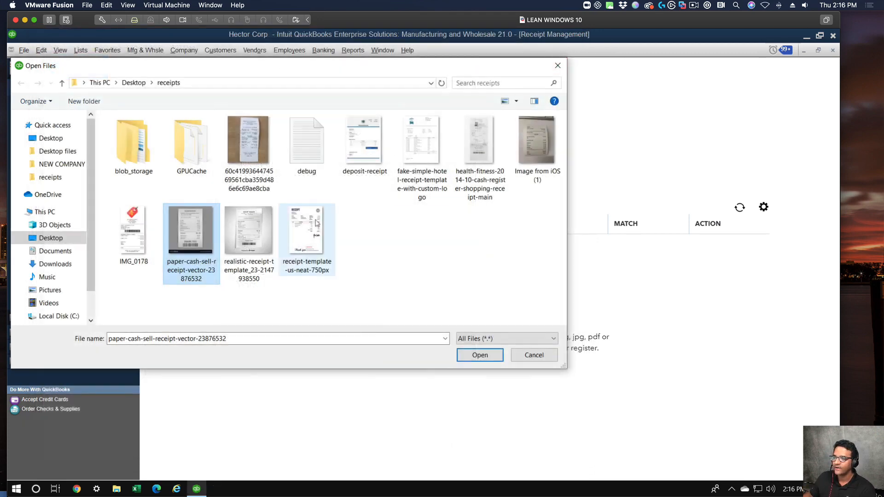
Upload the paper-cash-sell-receipt-vector-23876532 receipt and dismiss the processing notice.
left_click(482, 355)
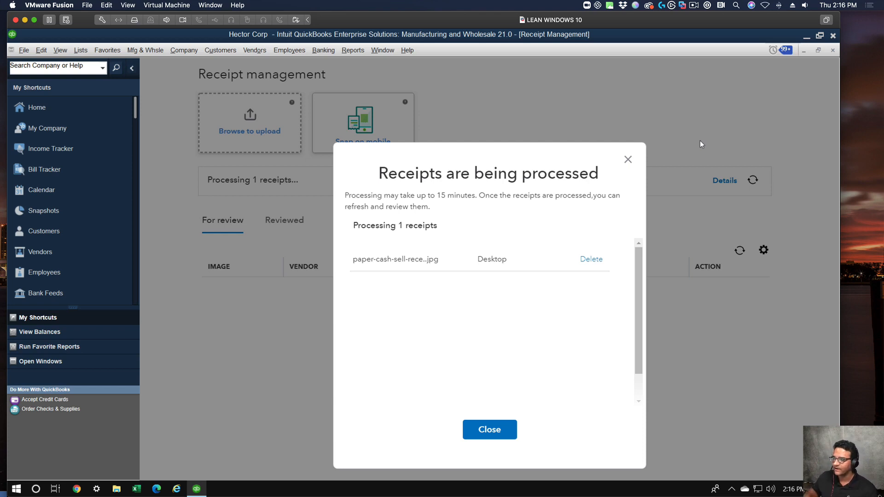
left_click_drag(403, 195, 486, 197)
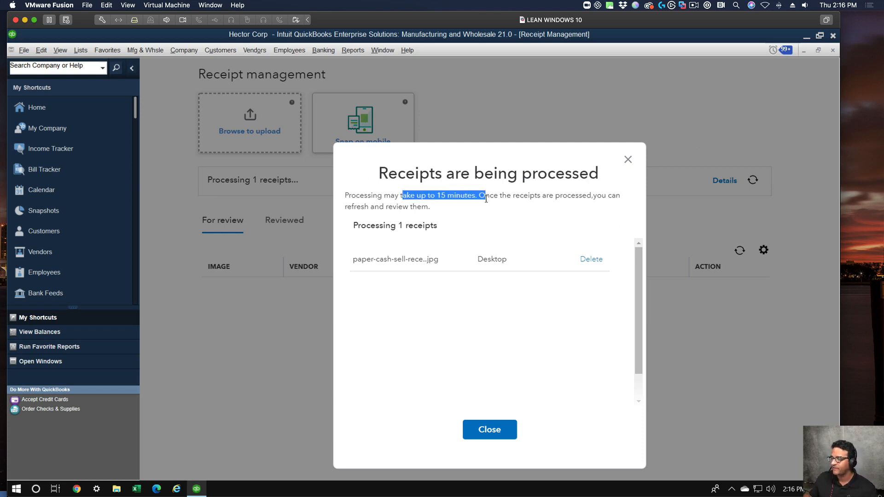
left_click(629, 159)
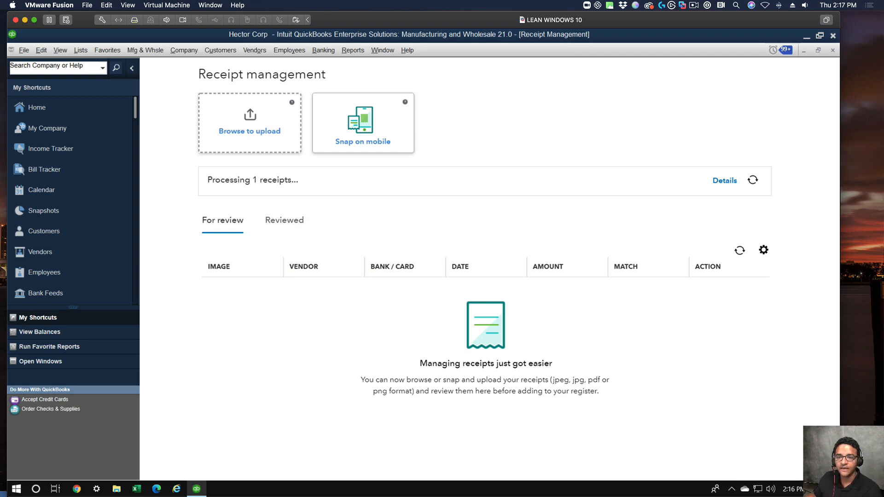
Switch to the Google Slides presentation, present it full screen from slide 29, look through the neighbouring slides and exit the presentation.
left_click_drag(0, 184, 220, 22)
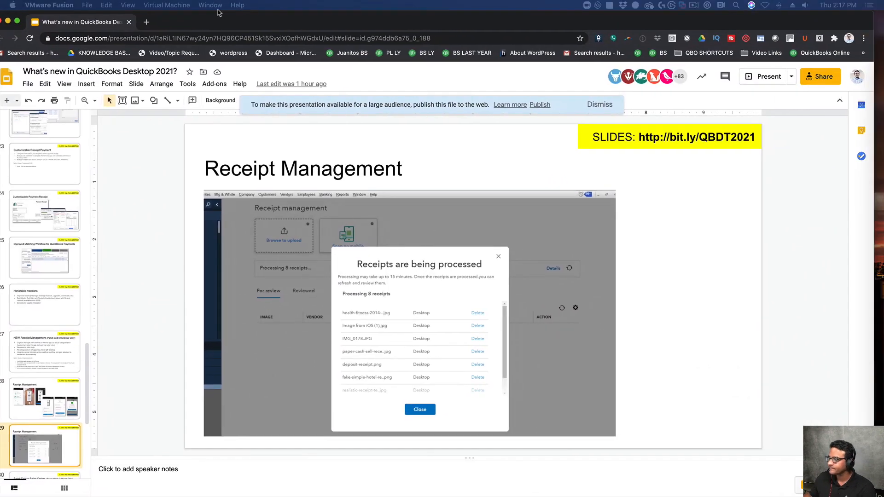
left_click(778, 77)
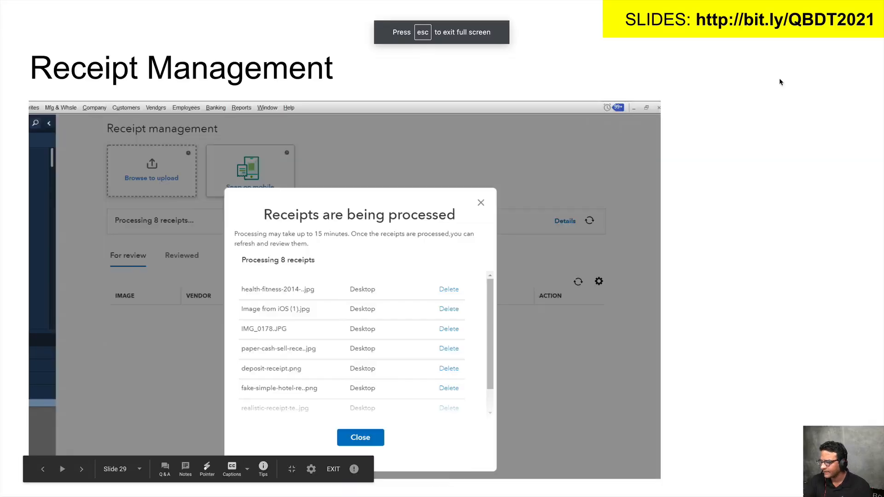
key("Right")
key("Left")
key("Right")
key("Left")
key("Left")
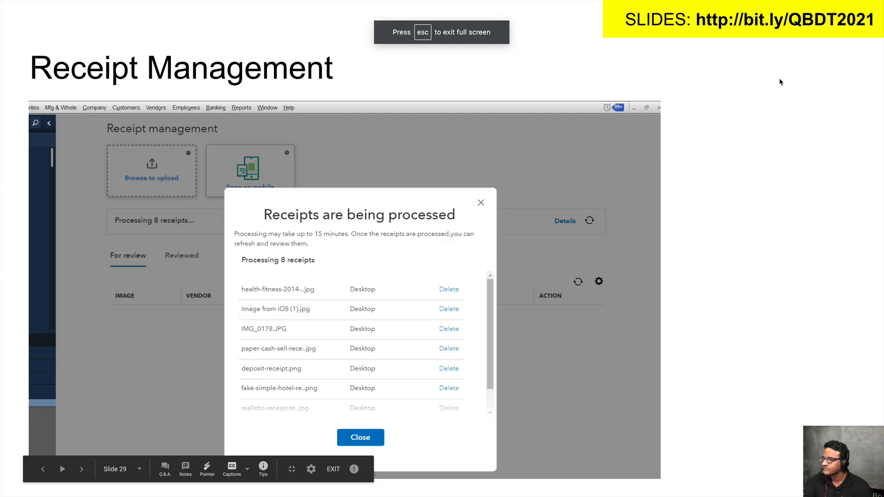
key("Right")
key("Right")
key("Right")
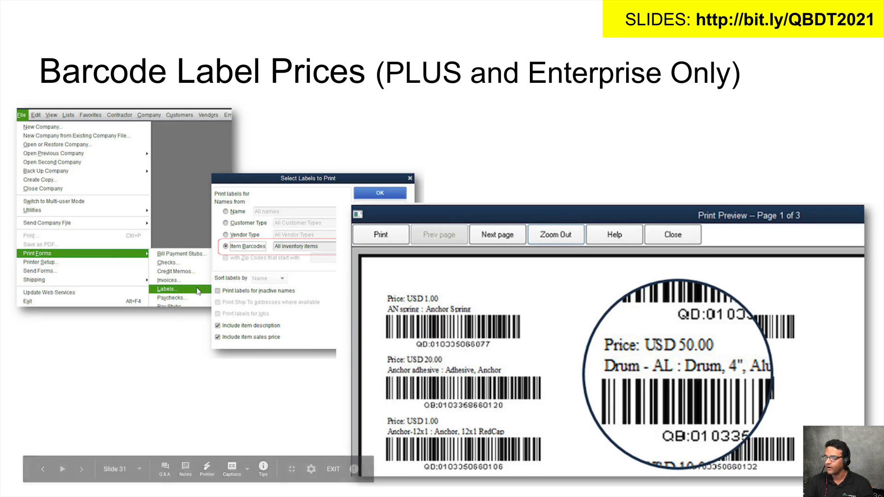
key("Right")
key("Escape")
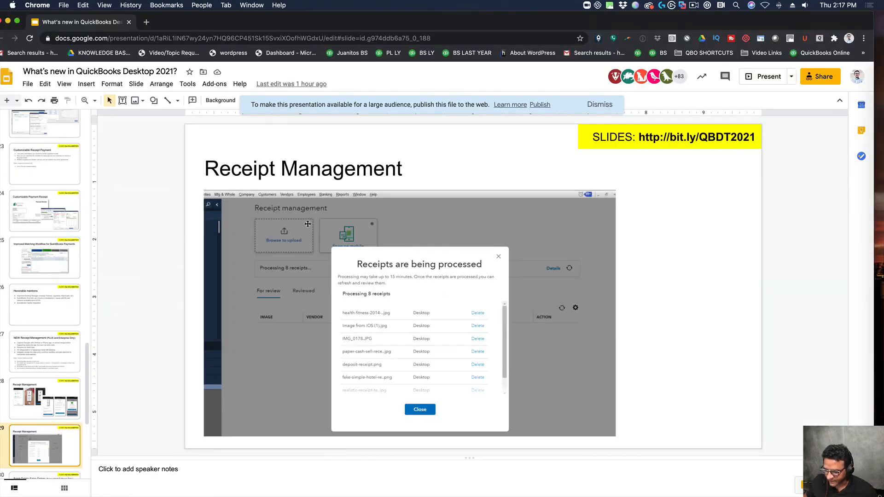
Go to slide 30 on Batch Delete Sales Orders and remove the blank picture below the title.
scroll(56, 289, "down", 2)
left_click(49, 386)
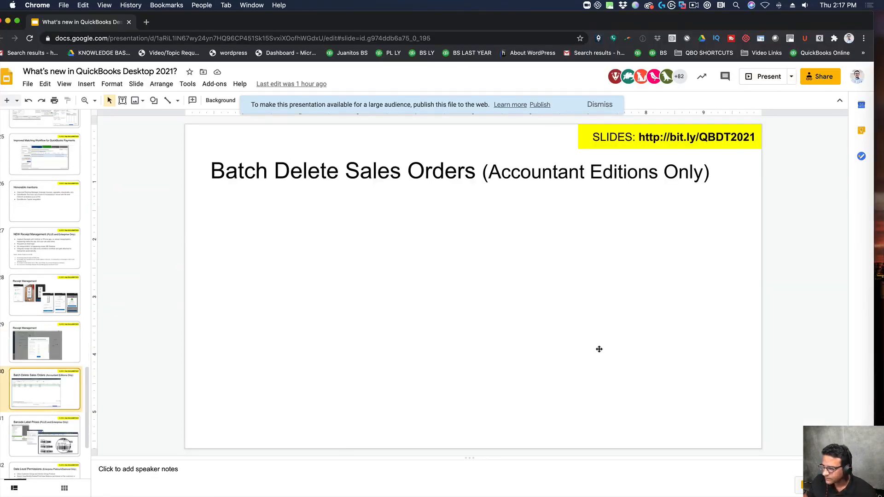
left_click(516, 220)
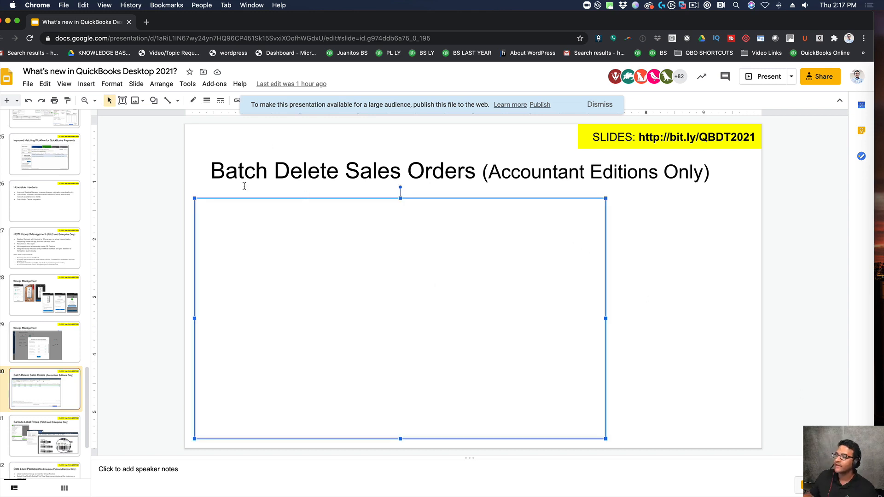
left_click(65, 397)
left_click(249, 366)
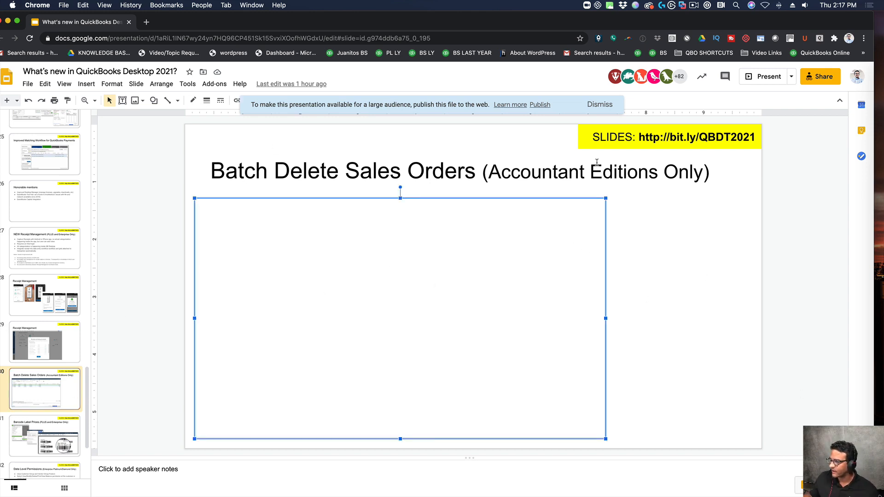
left_click_drag(607, 198, 592, 219)
left_click_drag(466, 276, 488, 260)
left_click(310, 168)
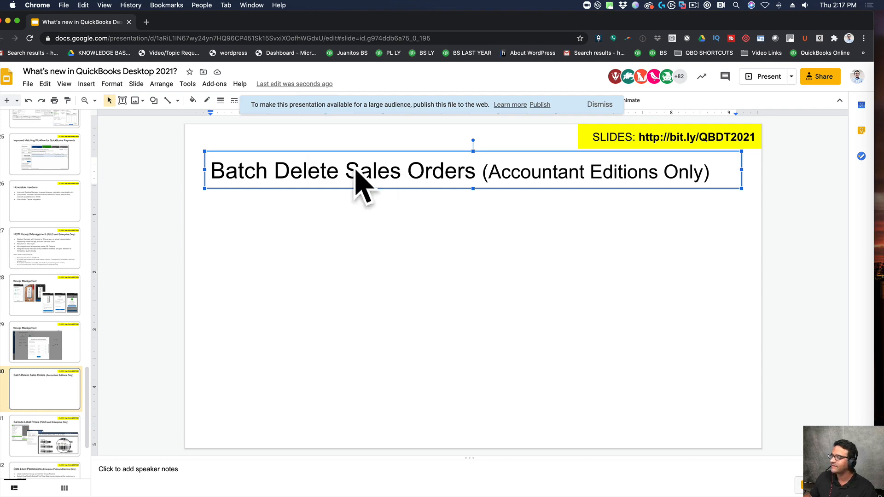
Switch back to QuickBooks, close Receipt Management and open the Batch Delete/Void Transactions accounting tool.
key("ctrl+Right")
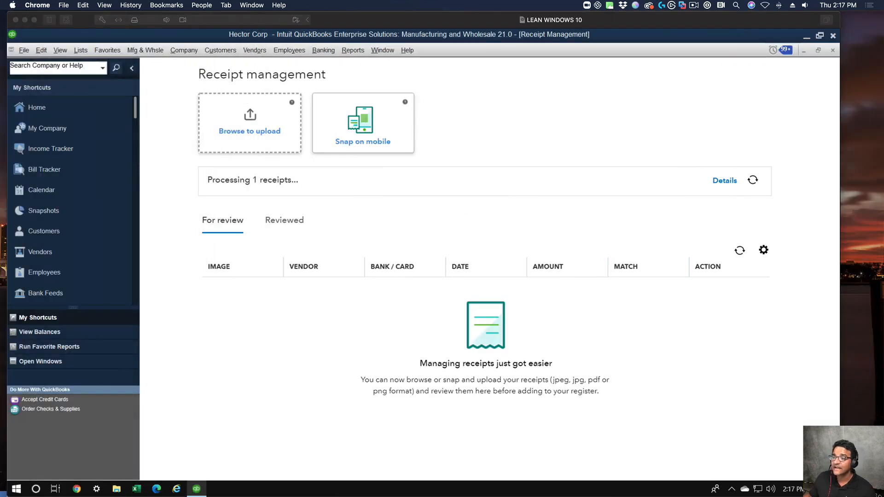
left_click(833, 51)
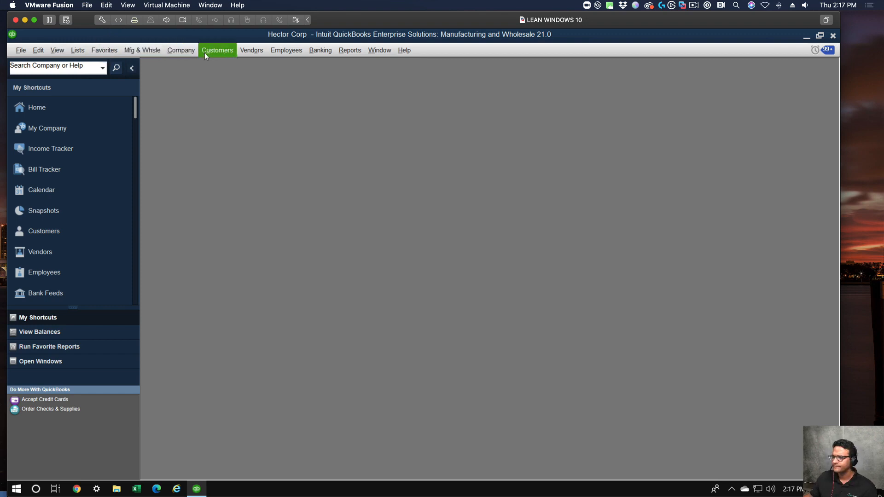
left_click(176, 50)
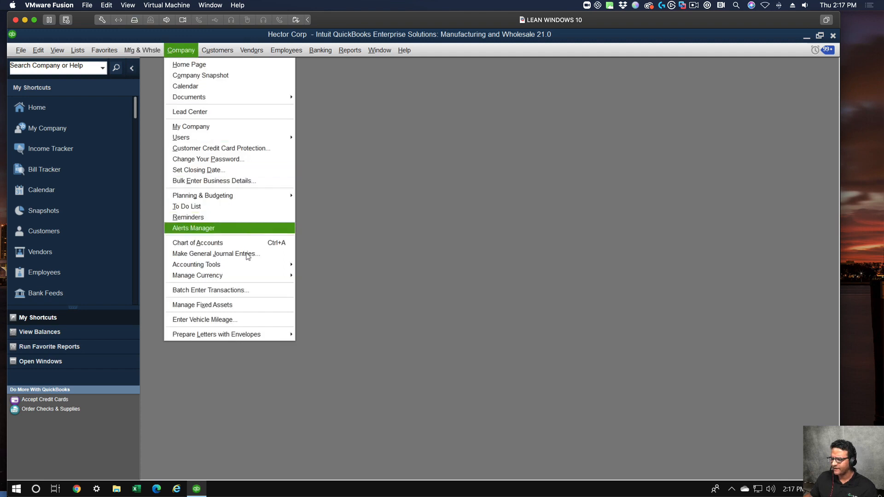
mouse_move(247, 269)
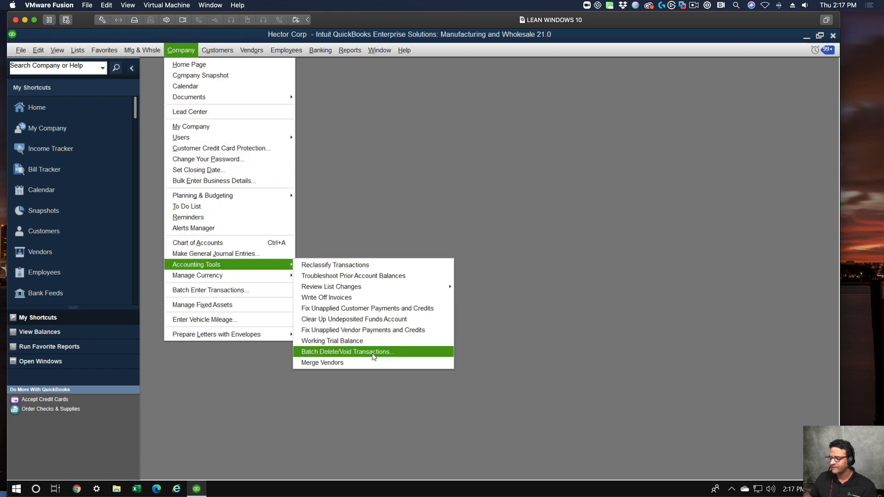
left_click(339, 349)
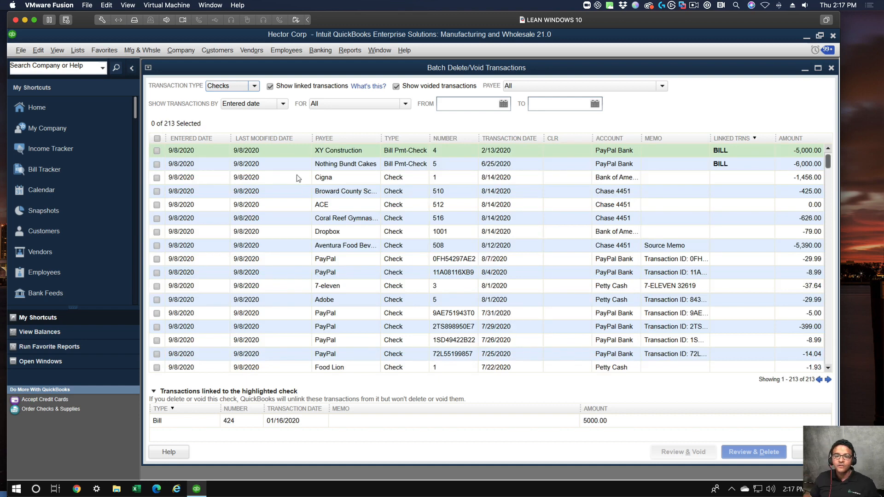
List transactions of type SalesOrders in the batch delete window and select all of them.
left_click(254, 87)
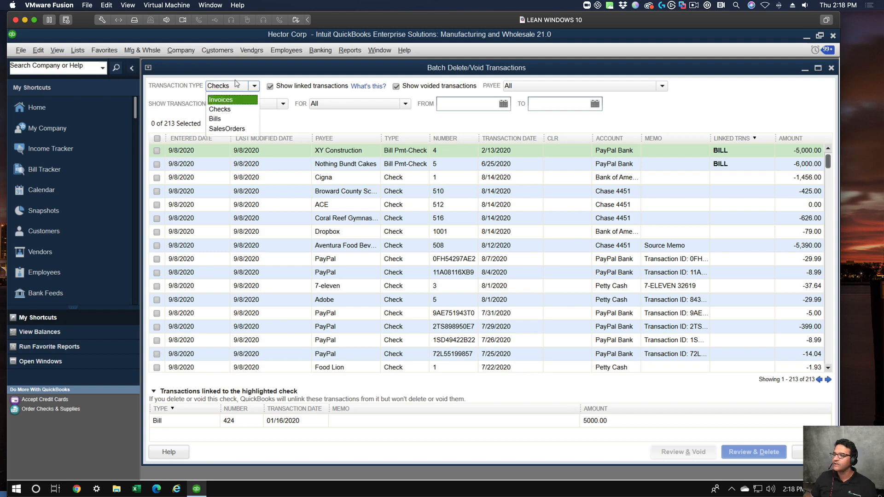
left_click(226, 129)
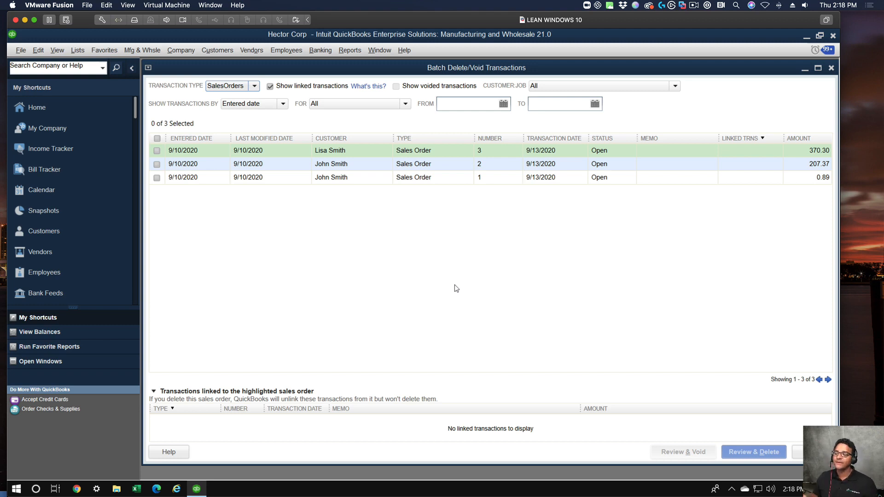
left_click(157, 138)
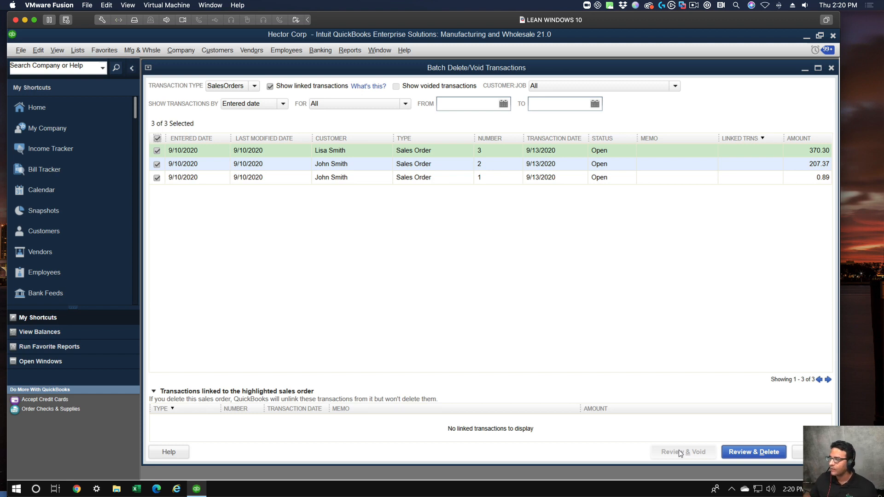
Close the batch delete window without deleting anything and return to Google Slides at slide 31 on Barcode Label Prices.
left_click(831, 68)
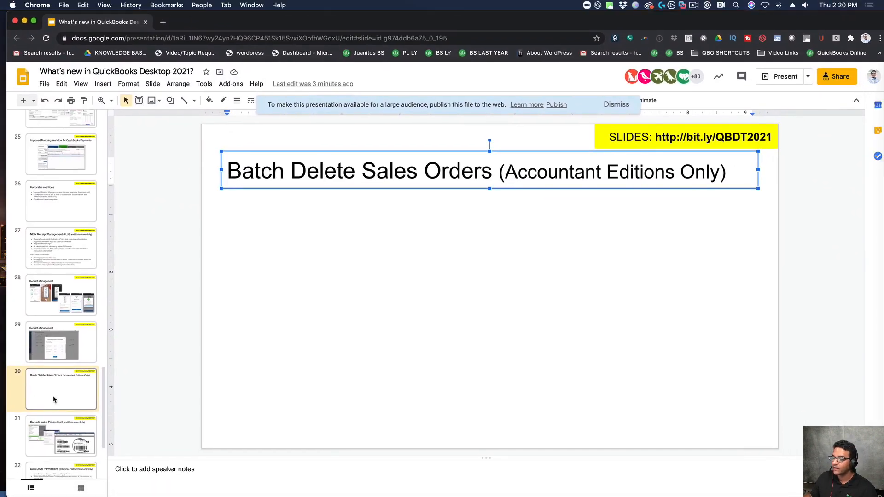
left_click(58, 422)
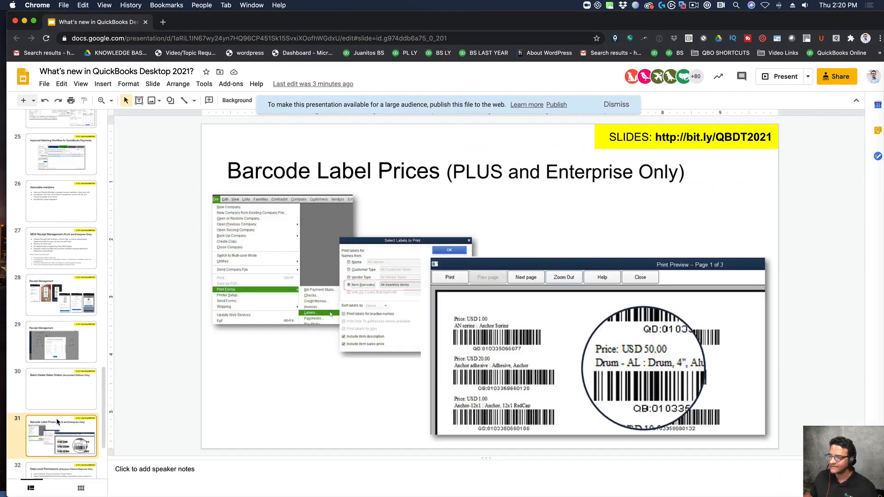
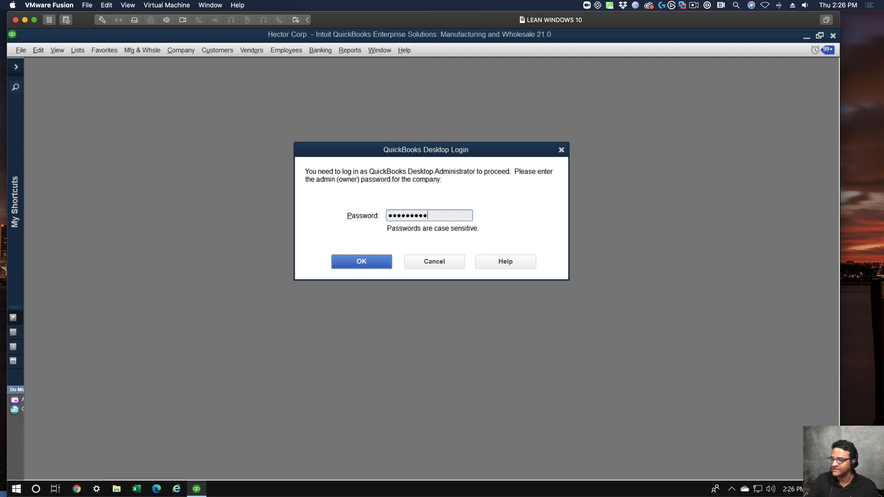
Confirm the administrator login and cancel the Intuit account sign-in to reach the Users and Roles window.
left_click(345, 261)
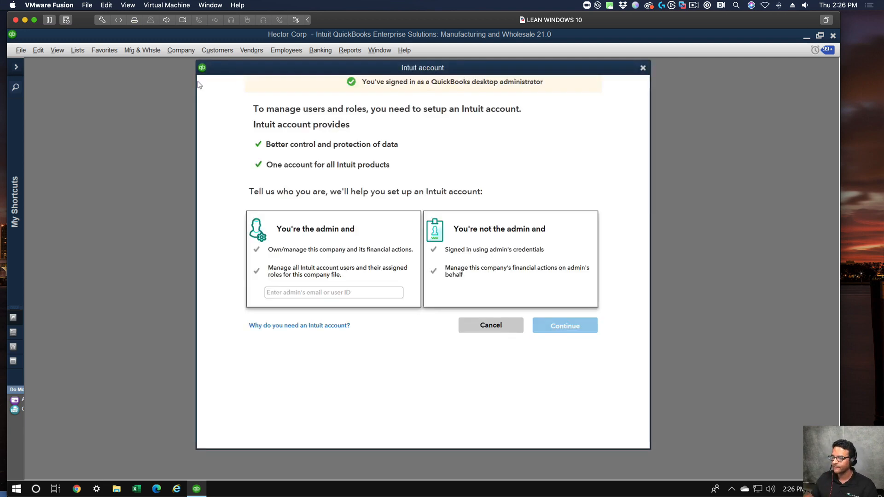
left_click(300, 232)
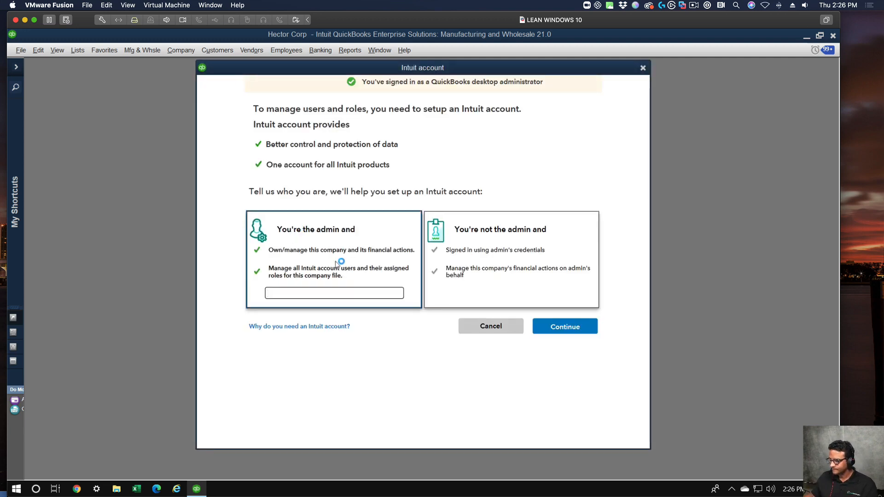
left_click(491, 326)
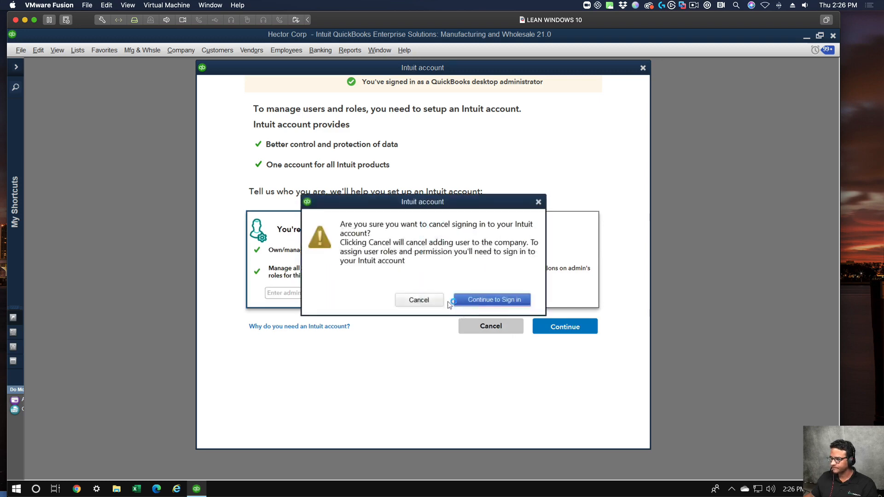
left_click(419, 300)
left_click(491, 326)
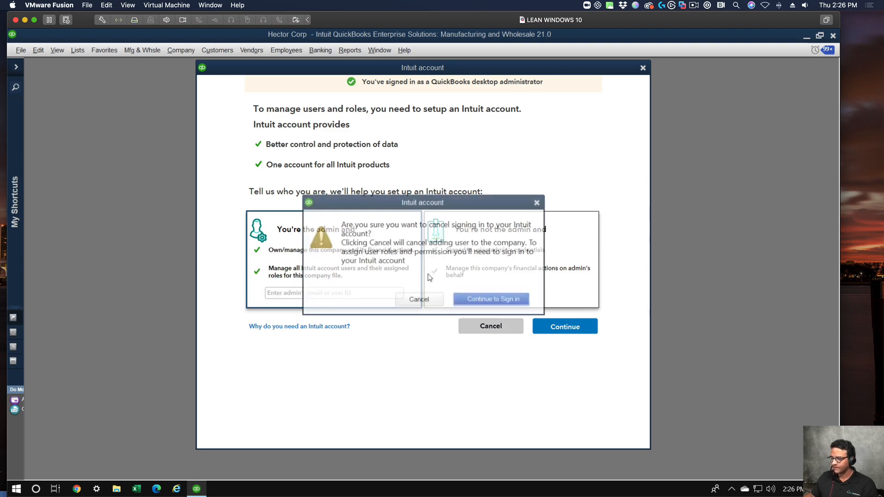
left_click(417, 300)
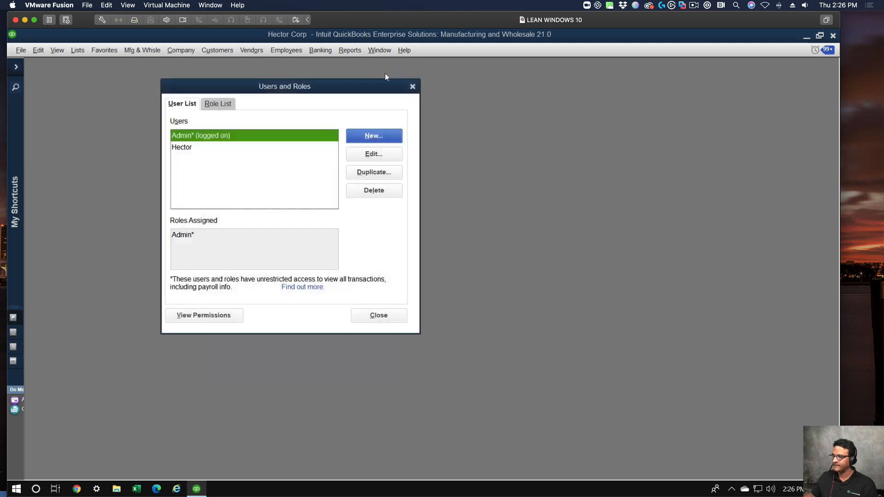
Create a new role named after the employee, with a description stating they can only sell or view Commercial Customers.
left_click(222, 103)
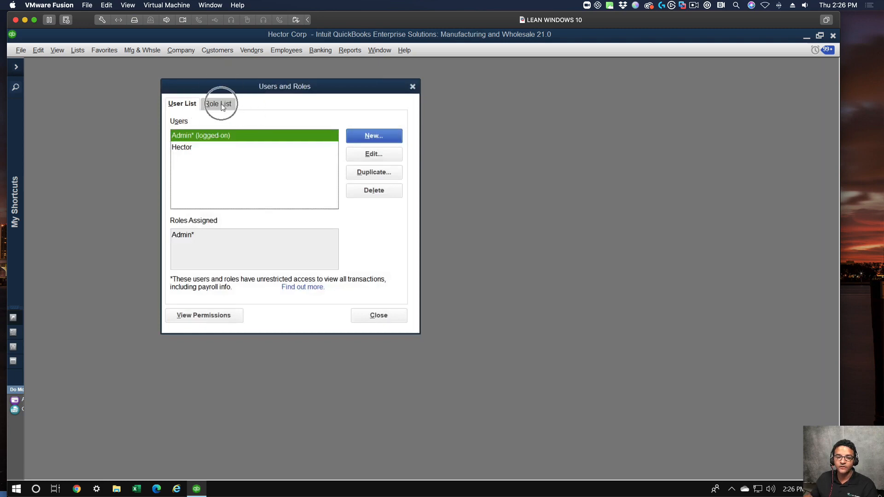
left_click(382, 136)
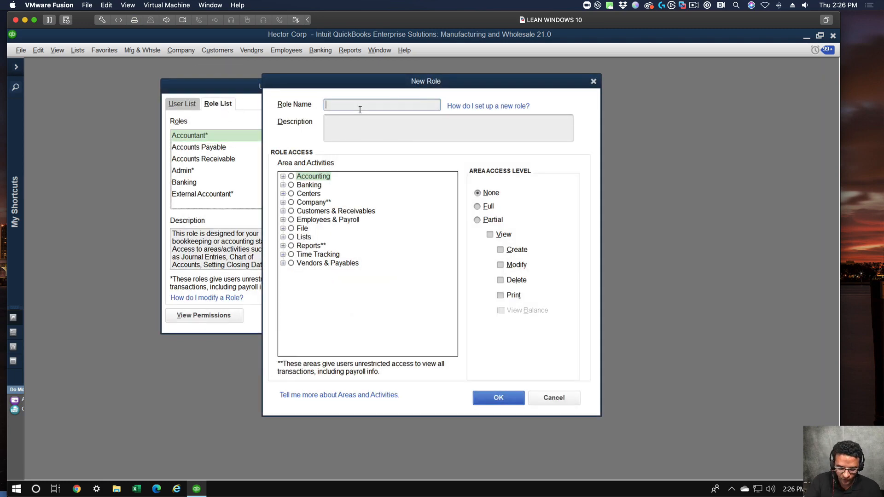
type("Mike's Role")
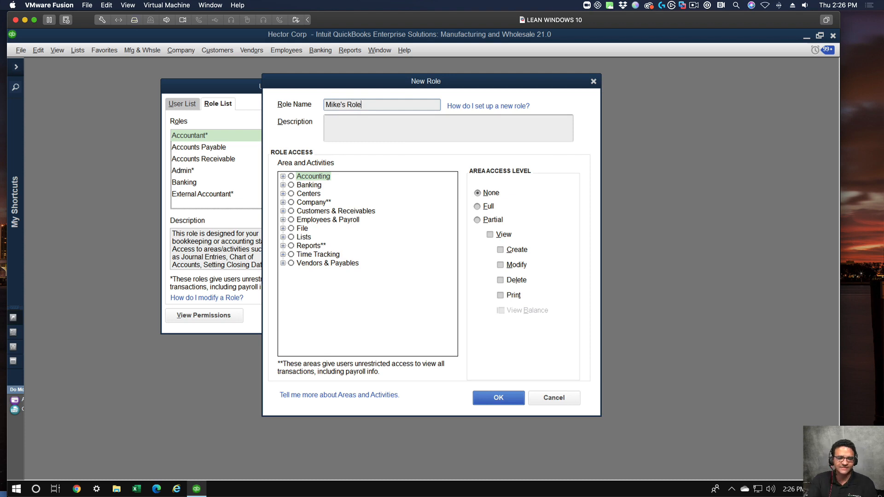
key("Tab")
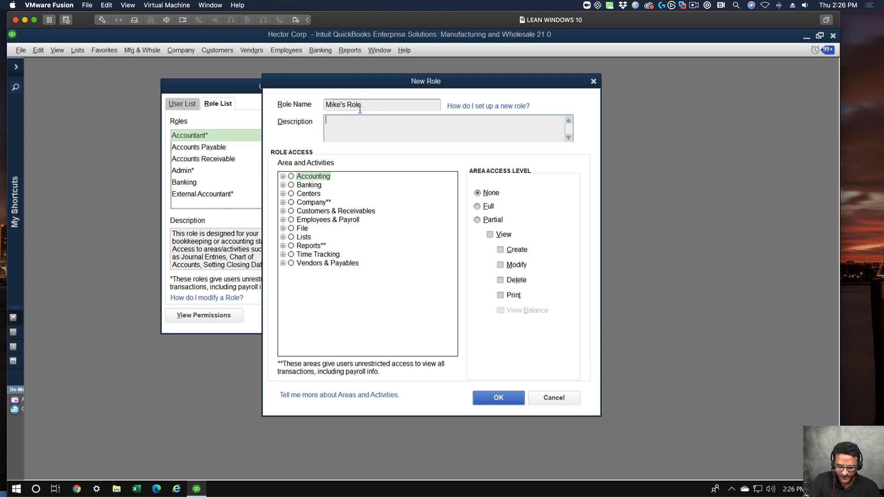
type("Mike can only ")
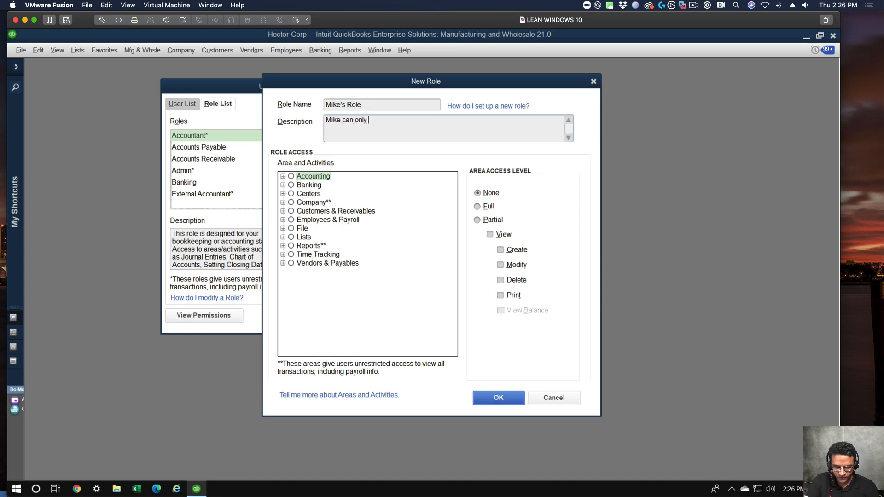
type("sell or ")
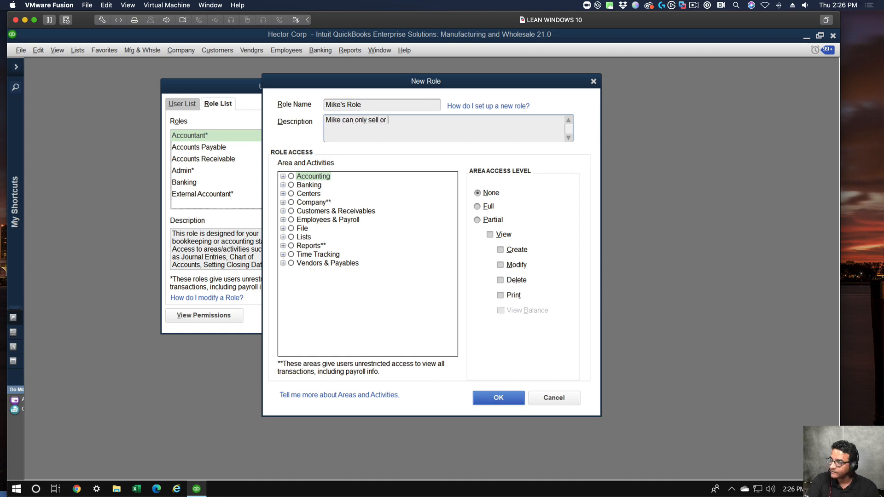
type("view Commer")
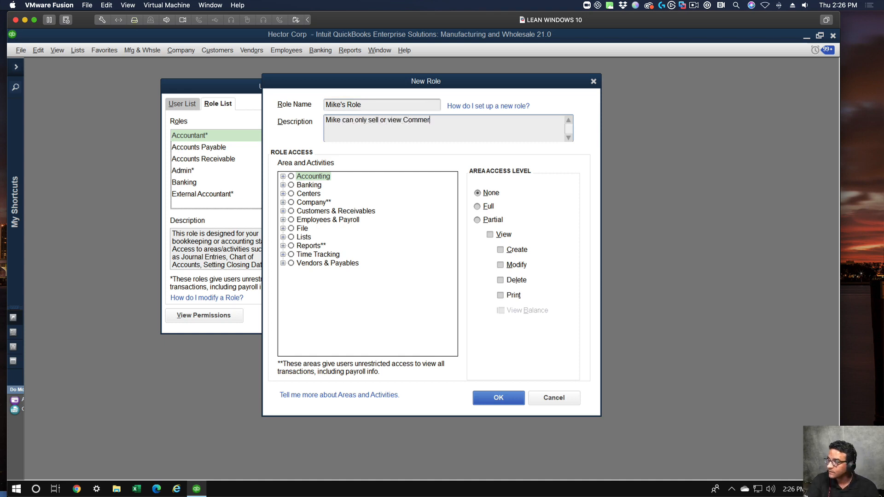
type("cial Customers")
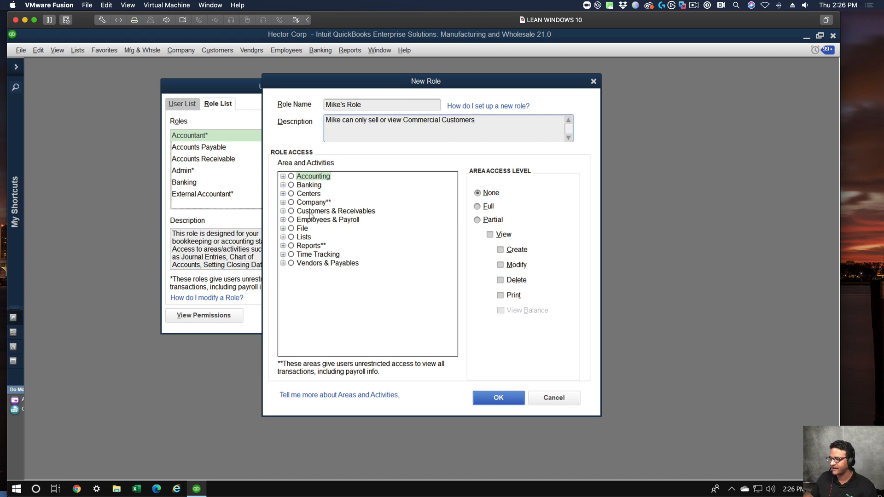
Set the role's Customer Center access to Custom and open its record-level access definition.
left_click(309, 194)
left_click(283, 194)
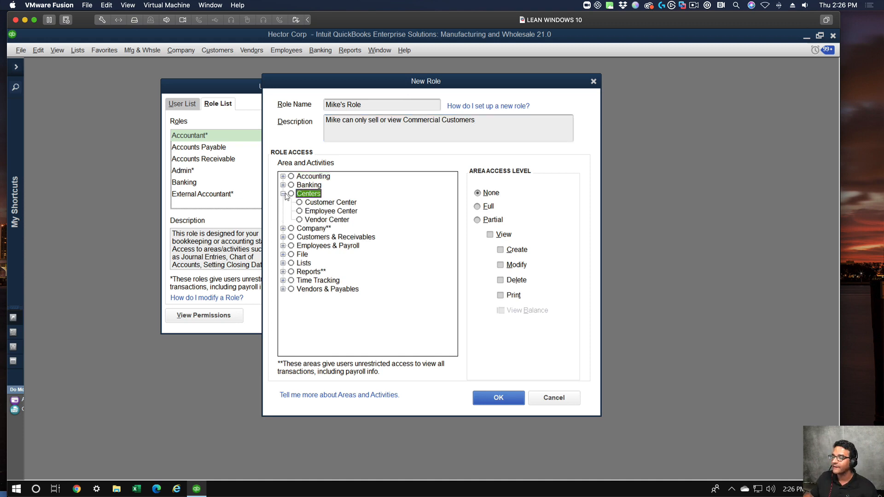
left_click(301, 202)
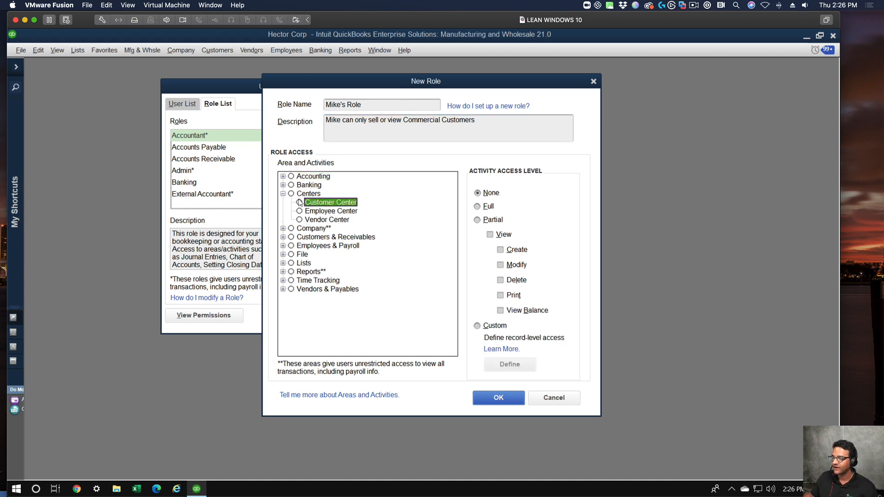
left_click(482, 207)
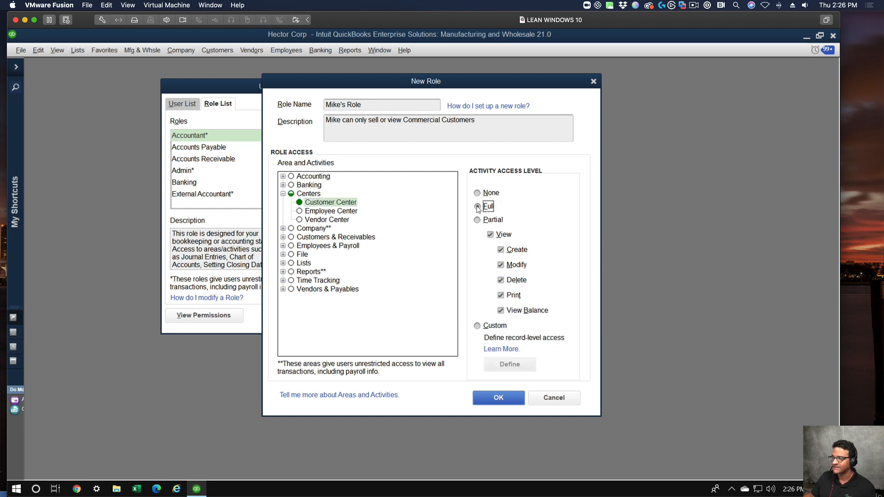
left_click(485, 326)
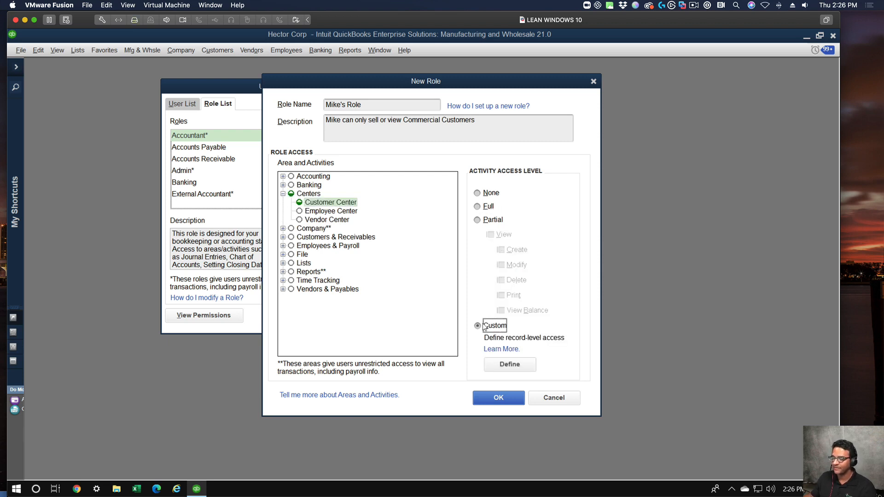
left_click(525, 369)
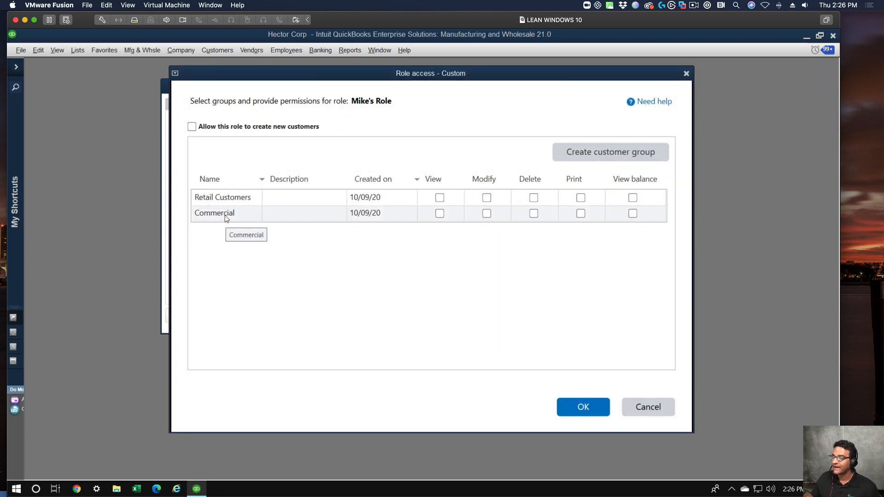
Grant the role View, Modify, Delete, Print and View balance permissions for the Commercial customer group only and confirm.
left_click(440, 214)
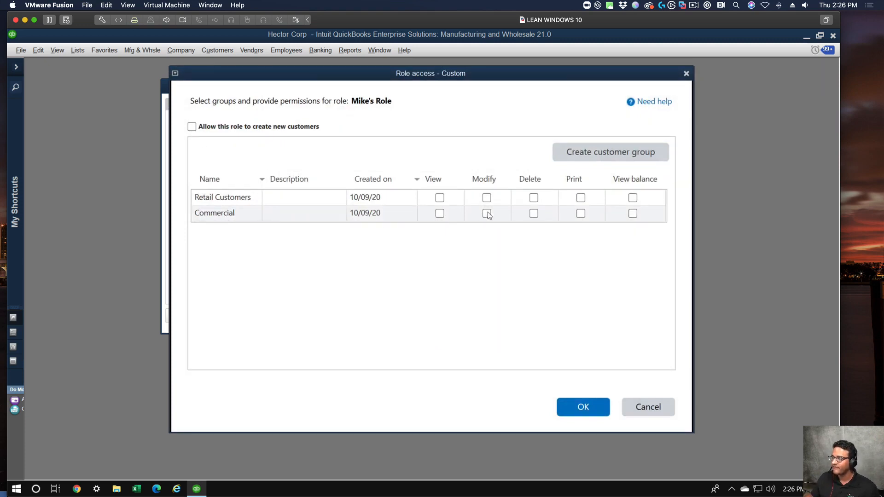
left_click(487, 213)
left_click(534, 213)
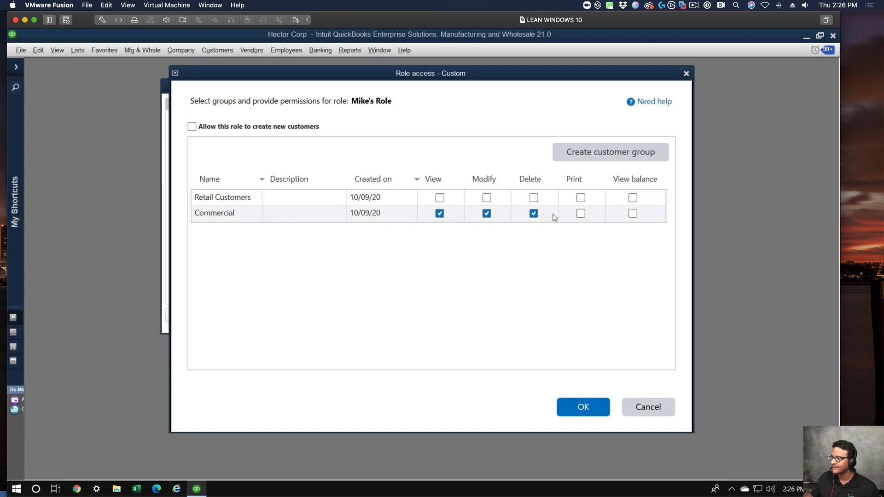
left_click(581, 213)
left_click(632, 214)
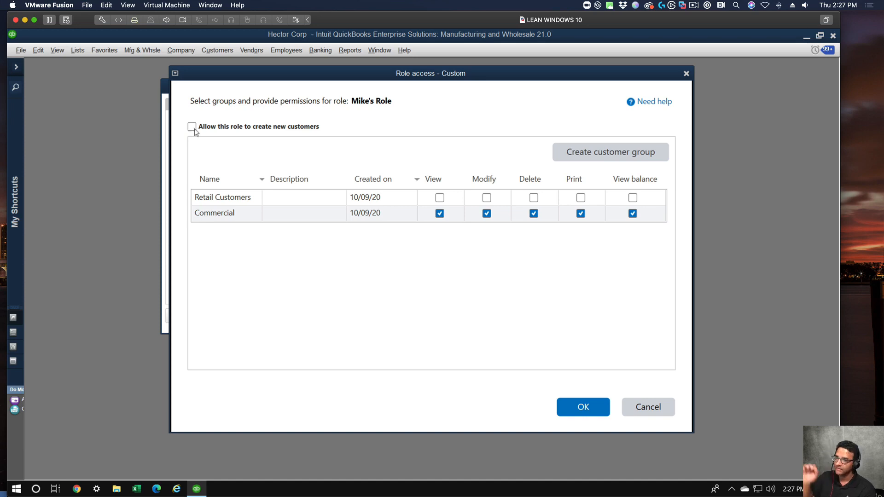
left_click(584, 409)
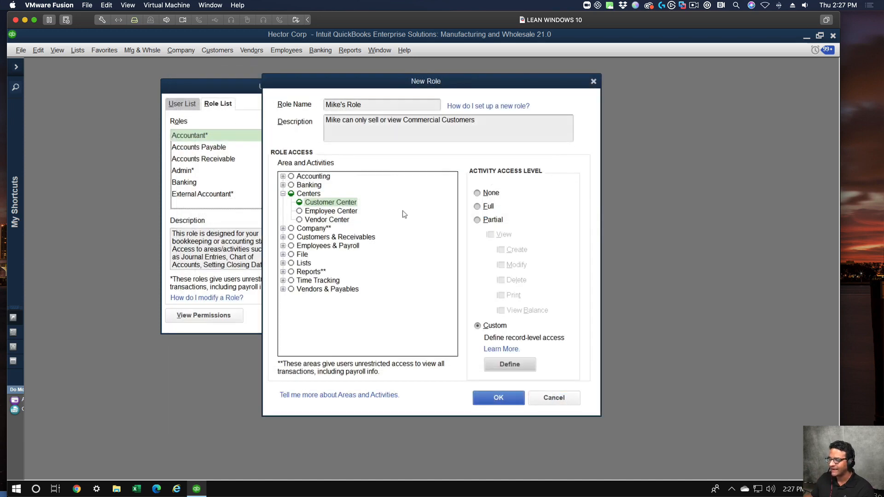
Give the role full access to Invoices, Estimates, Sales Orders, Sales Receipts and Receive Payments, and save the role.
left_click(283, 237)
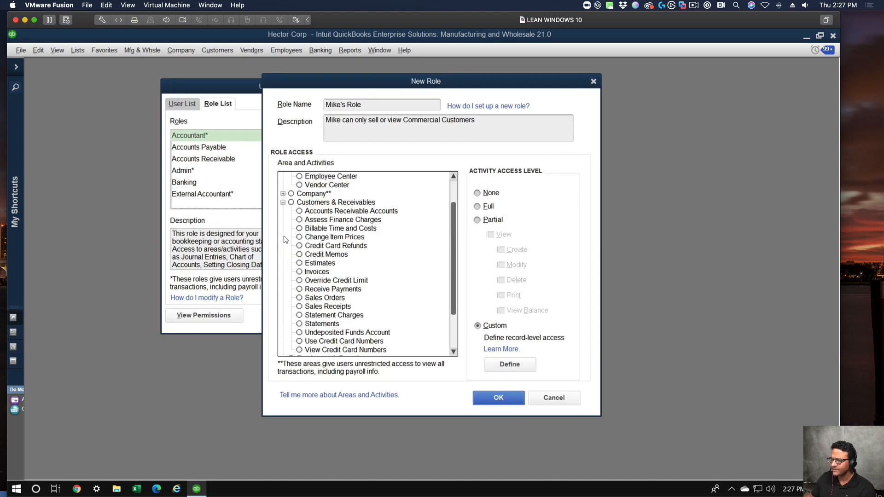
left_click(300, 272)
left_click(488, 207)
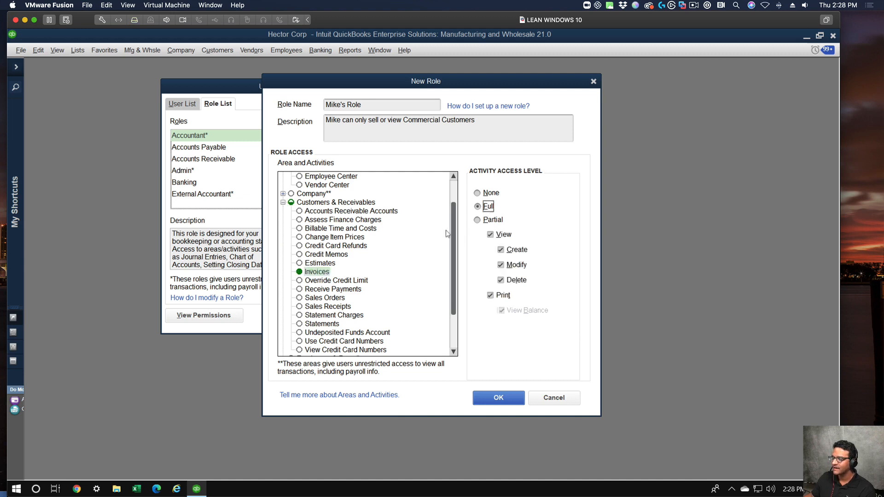
left_click(306, 264)
left_click(487, 207)
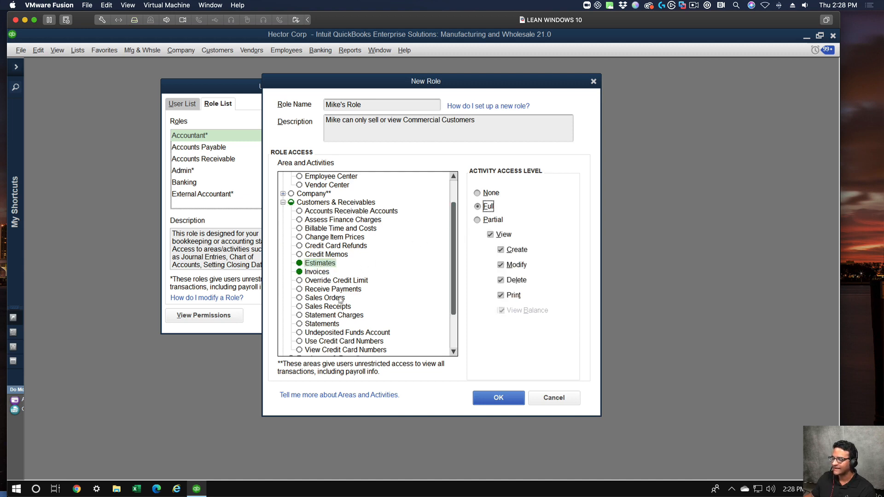
left_click(316, 298)
left_click(489, 207)
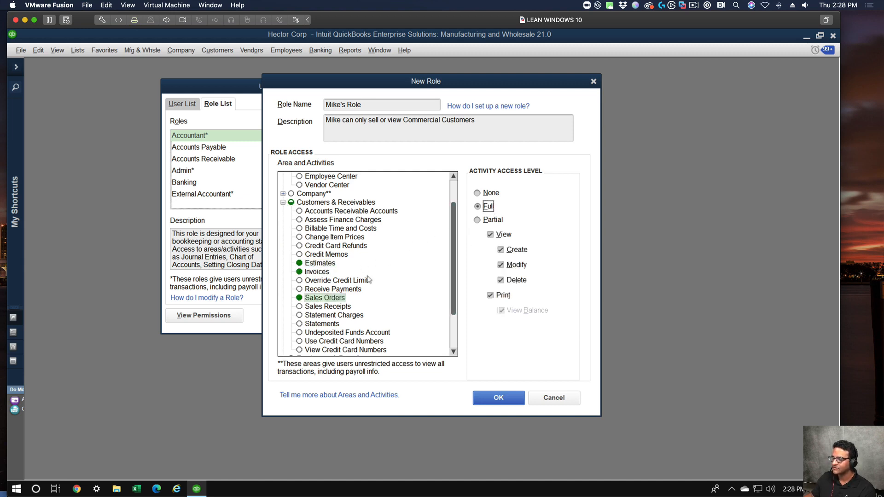
left_click(317, 307)
left_click(488, 207)
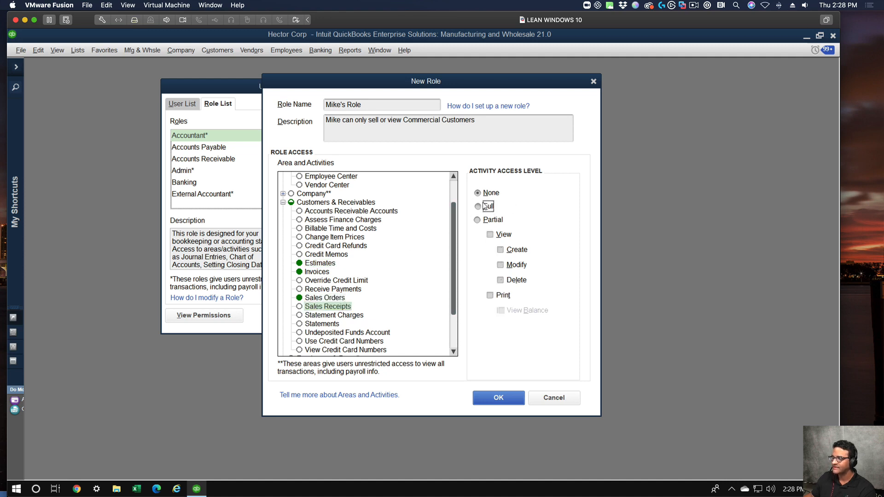
left_click(325, 290)
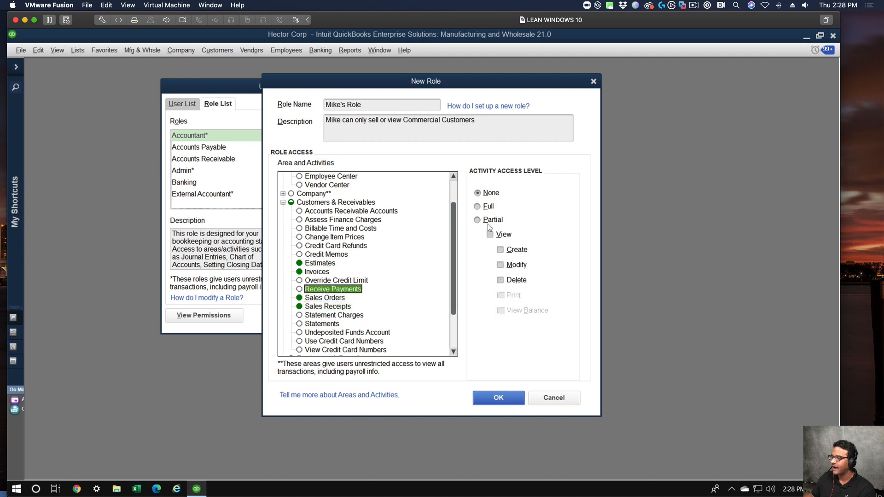
left_click(488, 207)
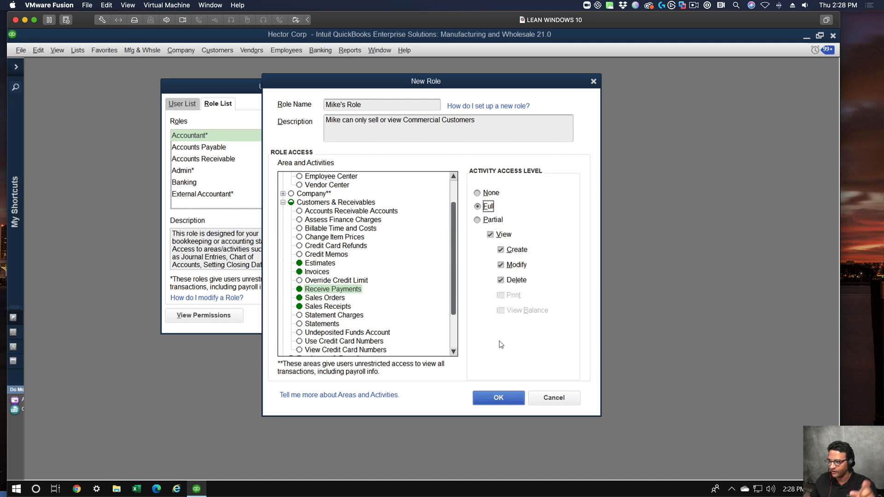
left_click(511, 398)
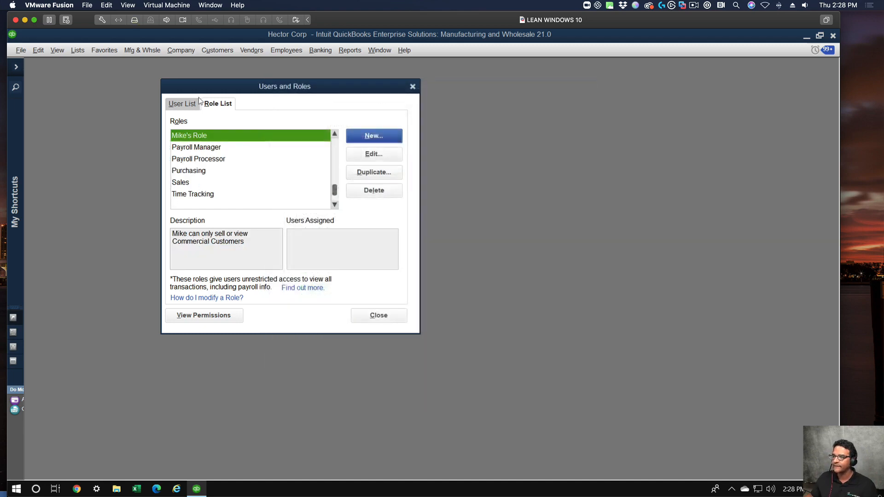
Start a new user in the User List, entering the employee's user name, the password and its confirmation.
left_click(196, 104)
left_click(391, 137)
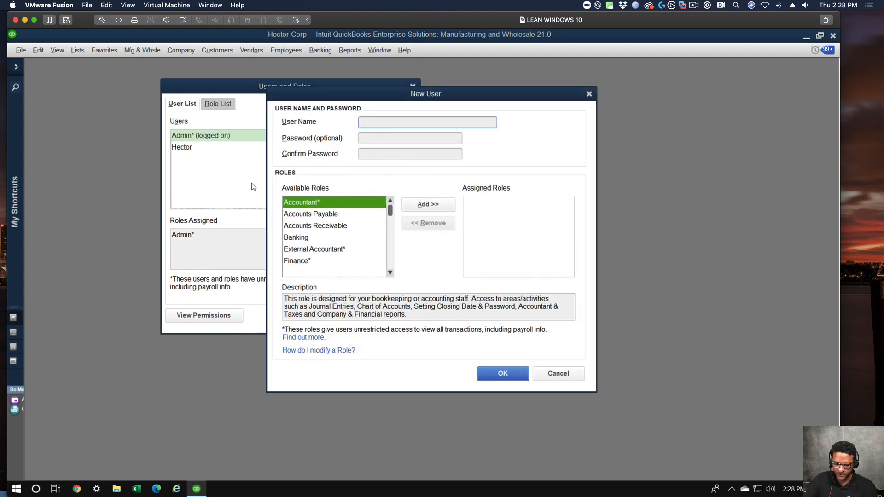
type("Mike")
key("Tab")
type("••••••••")
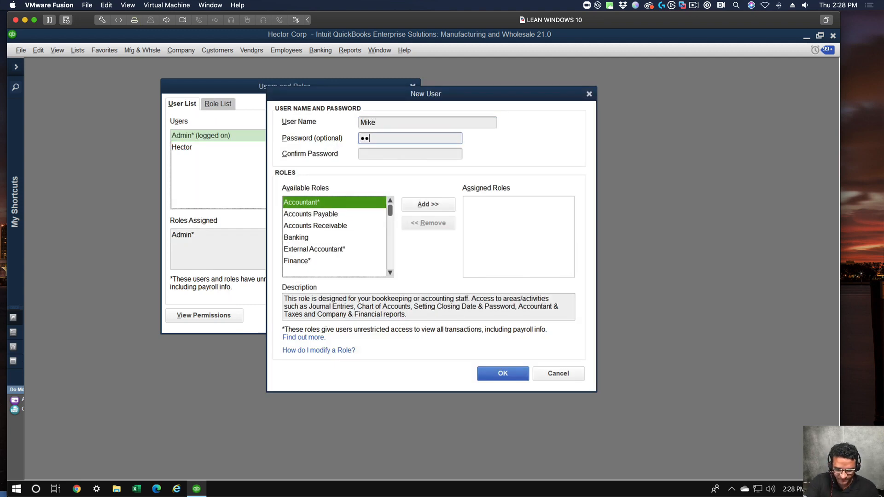
type("•")
key("Tab")
type("••••••••")
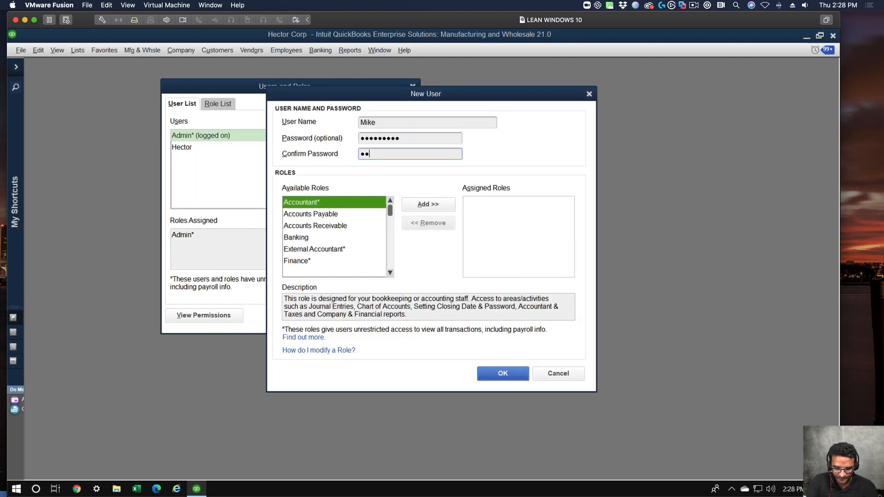
type("•")
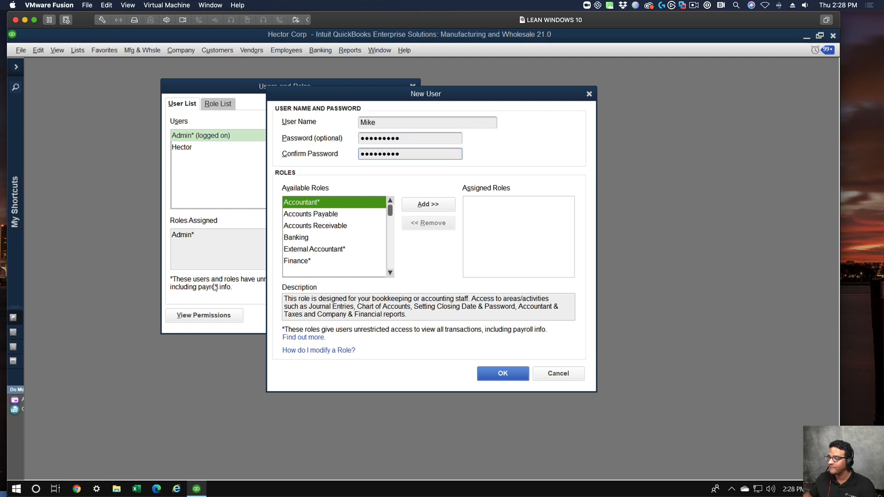
Assign the employee's custom role for selling to and viewing Commercial customers to the new user, and save the user.
left_click(283, 249)
key("m")
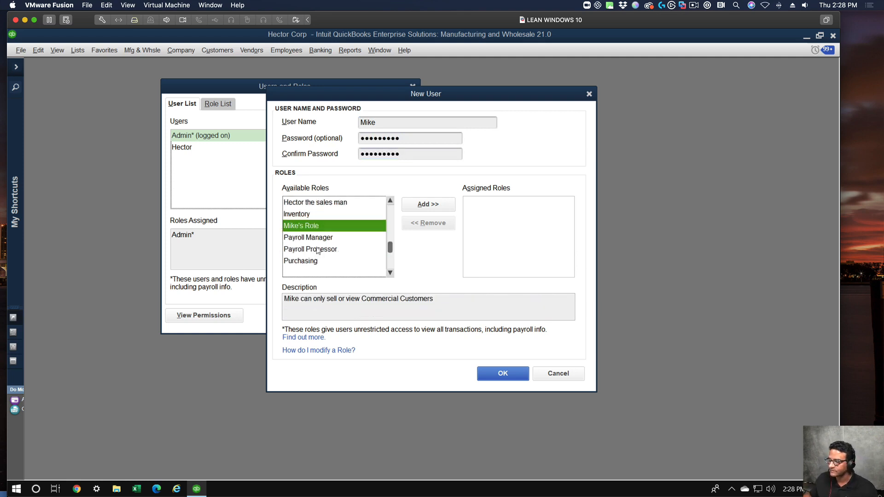
left_click(418, 208)
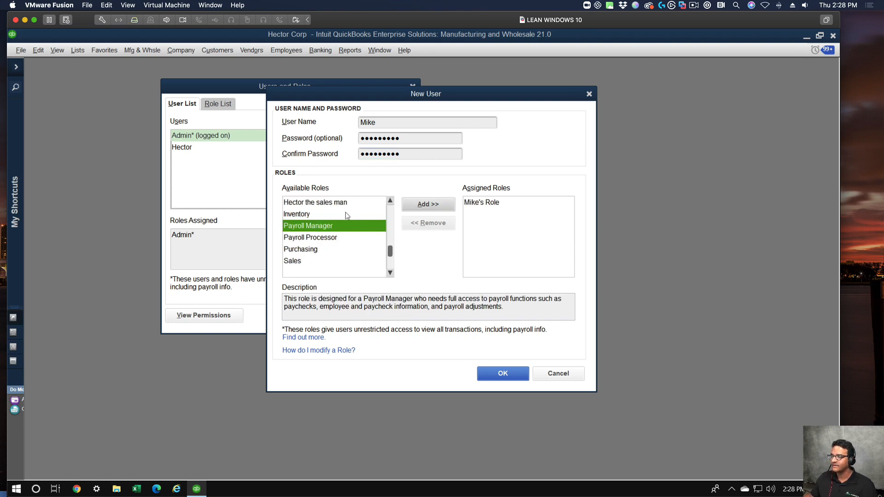
left_click(487, 208)
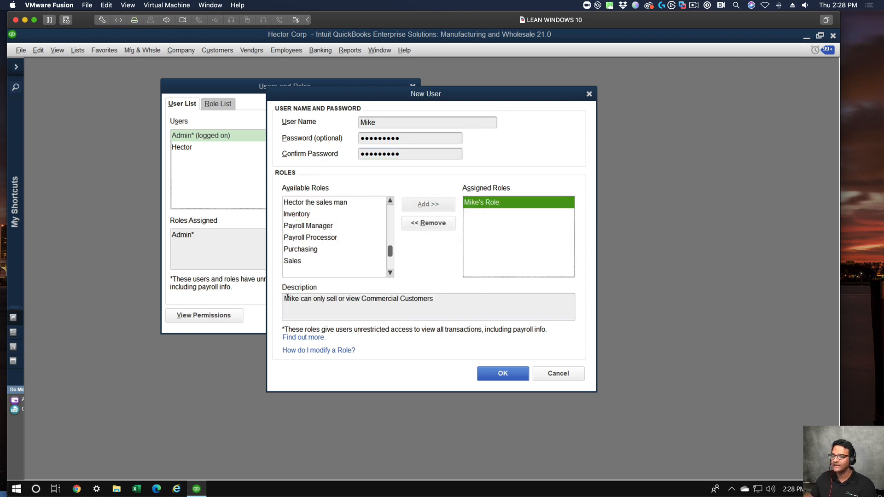
left_click_drag(313, 299, 486, 305)
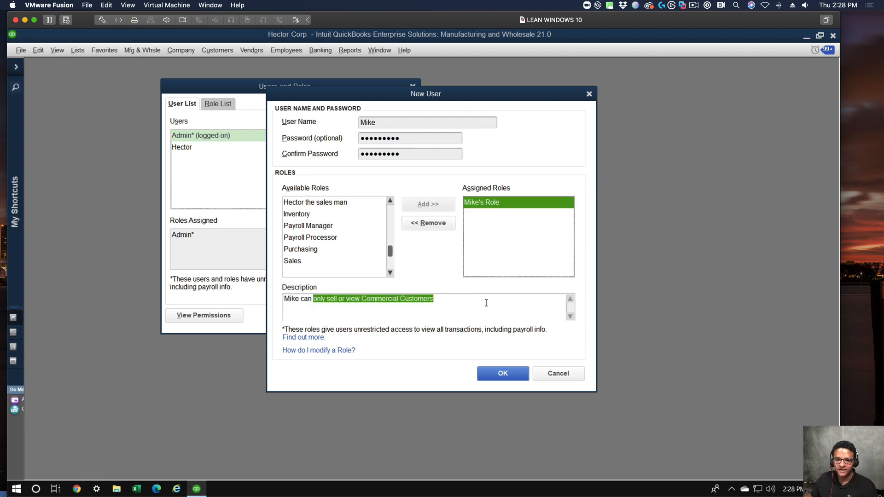
left_click(503, 374)
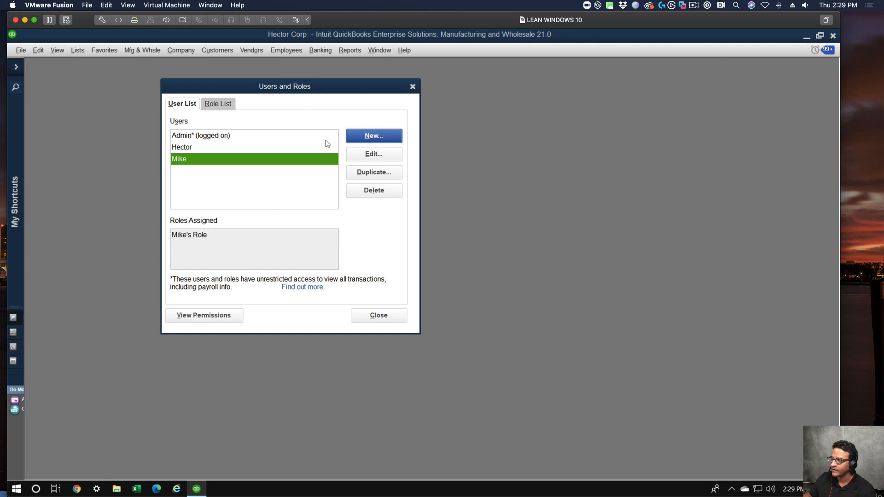
Display the new user's permissions report, examine its Customer Center entry, and close the report and the Users and Roles window.
left_click(213, 319)
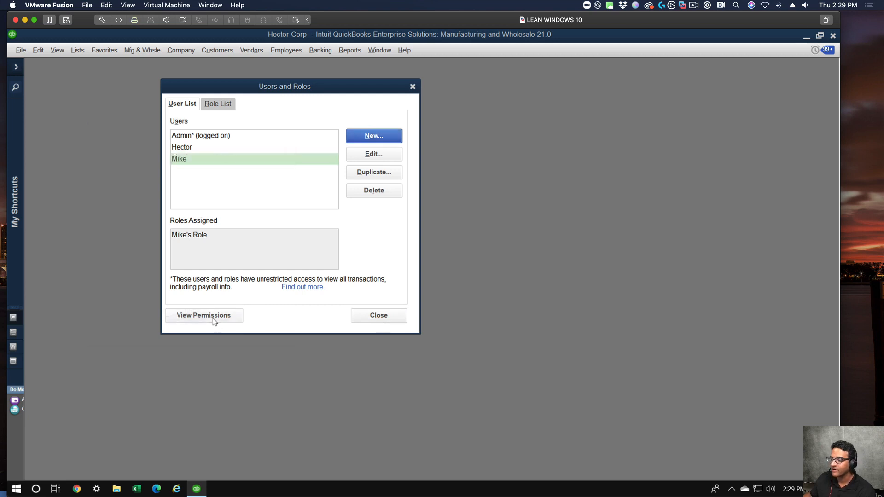
left_click(102, 220)
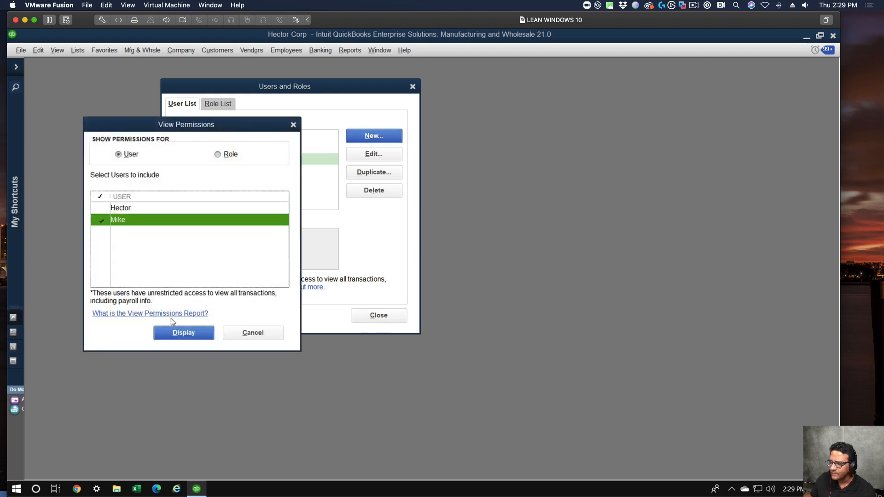
left_click(183, 332)
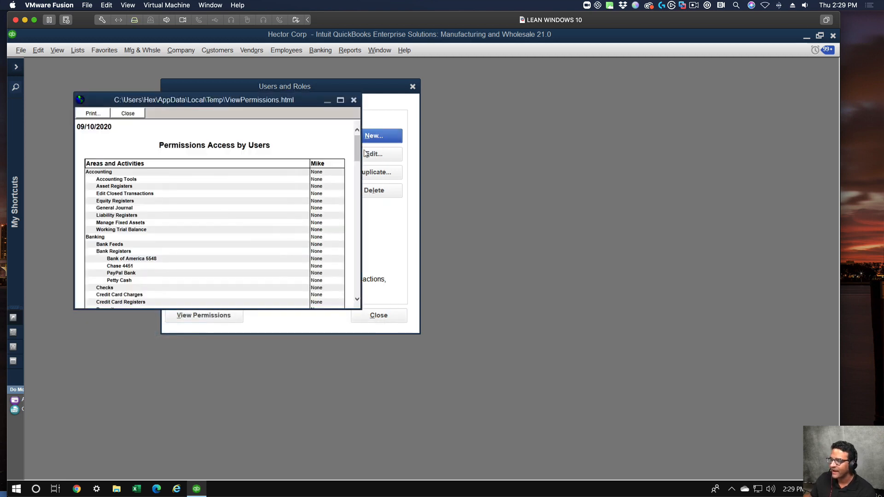
left_click_drag(355, 151, 357, 180)
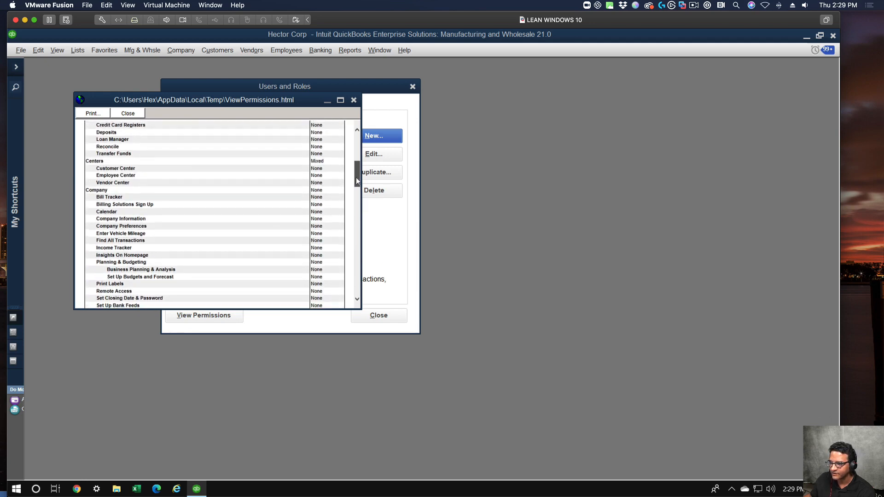
left_click_drag(310, 170, 324, 170)
left_click(324, 171)
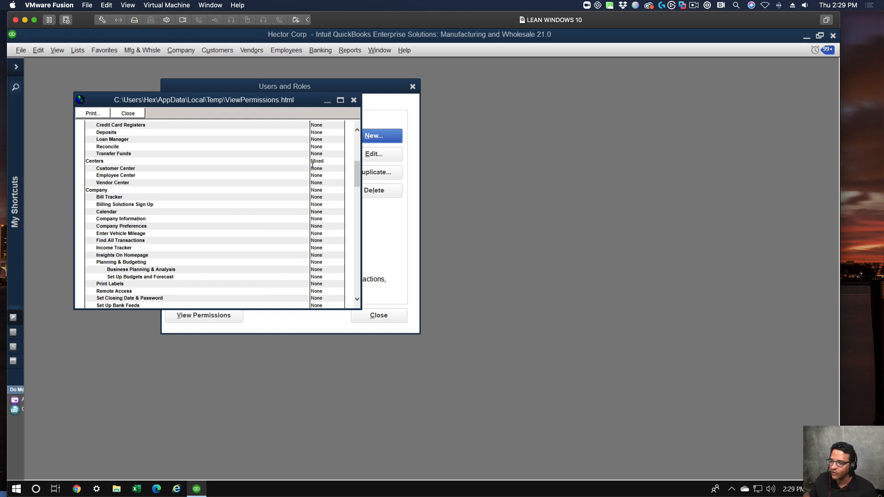
left_click_drag(311, 168, 328, 168)
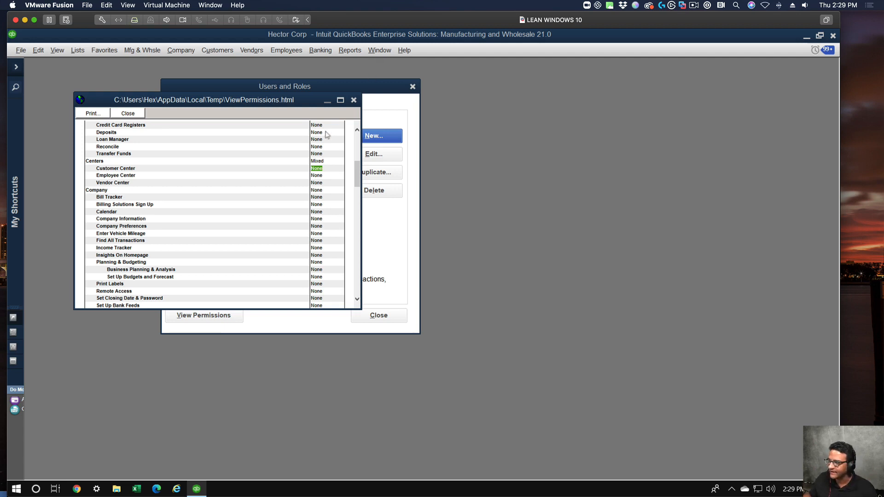
left_click(354, 100)
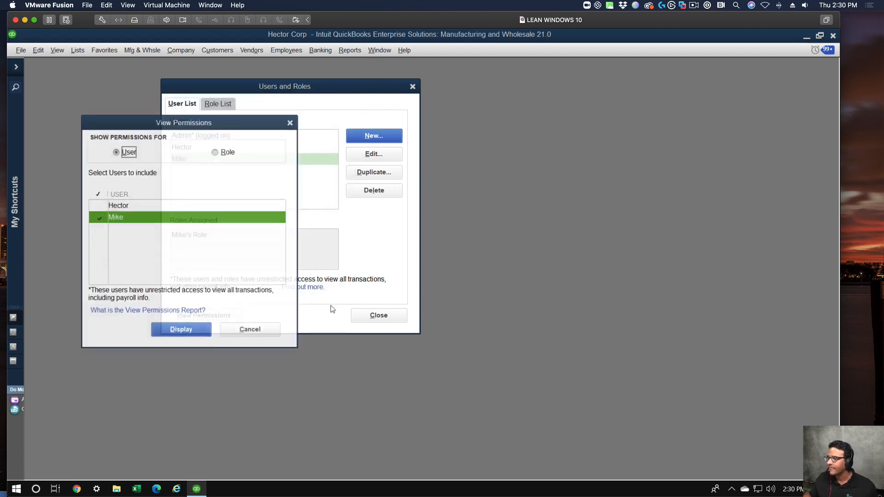
left_click(230, 334)
left_click(379, 316)
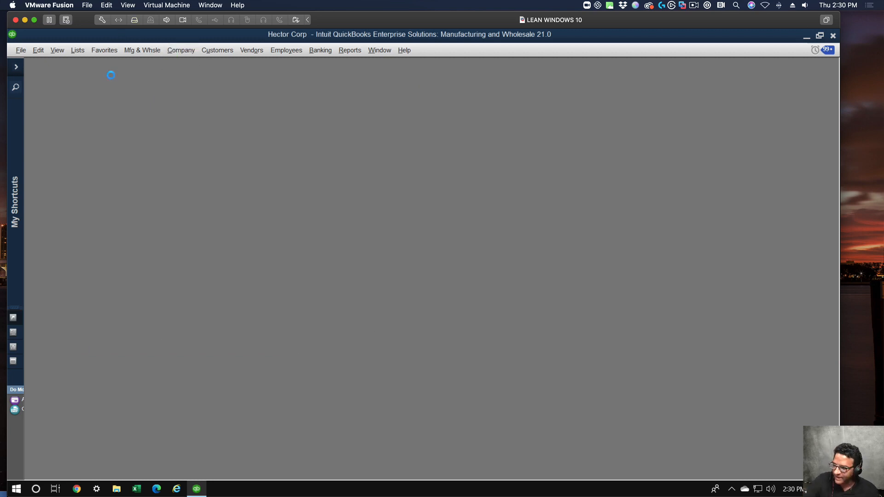
Review the administrator's customer list in a new invoice and in the Customer Center, widening the balance column.
key("ctrl+i")
left_click(162, 149)
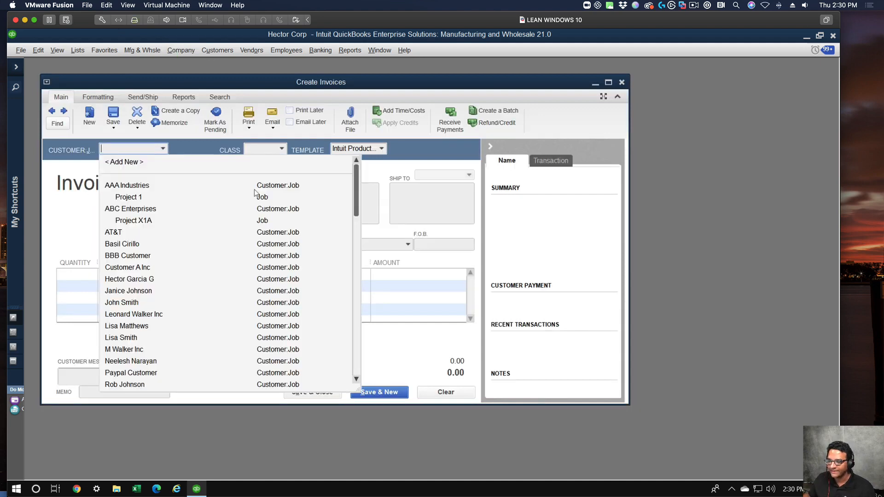
left_click_drag(355, 178, 378, 146)
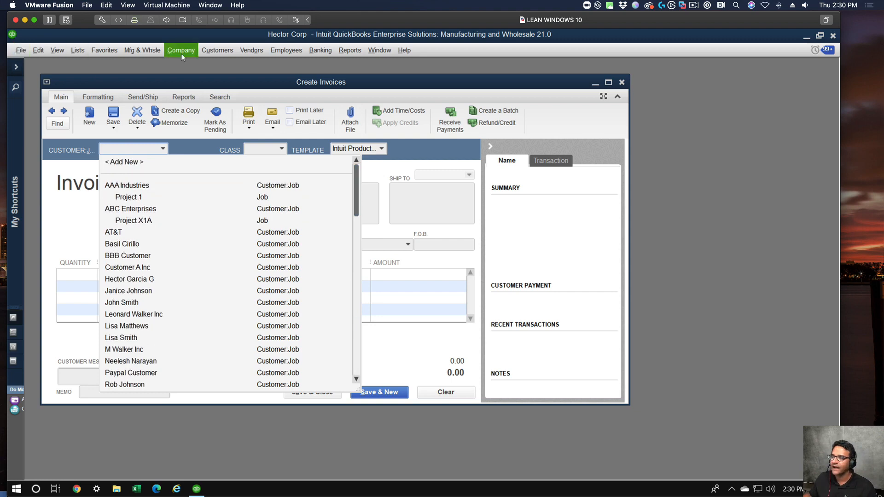
left_click(205, 52)
left_click(205, 65)
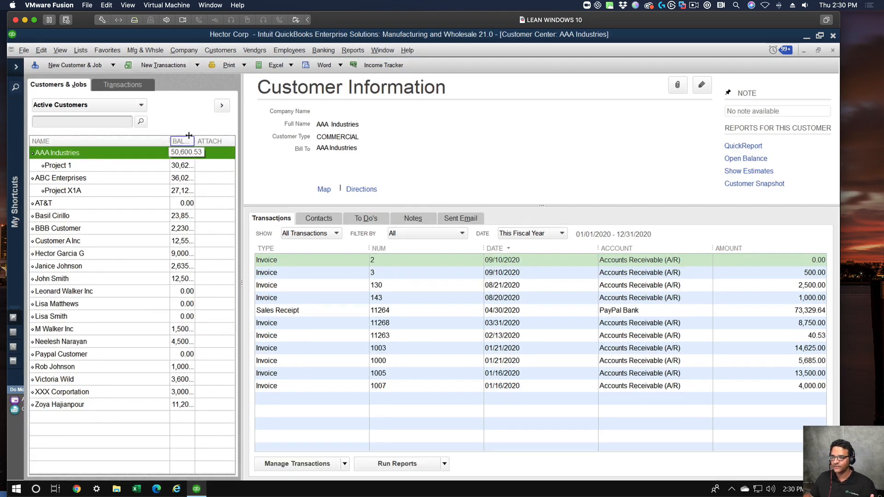
left_click_drag(194, 141, 209, 141)
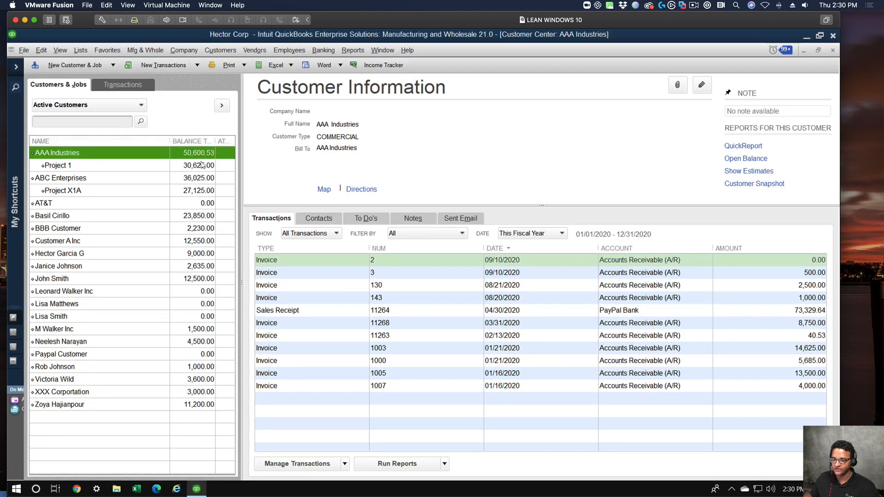
Log off from the company file, declining the automatic backup.
left_click(24, 50)
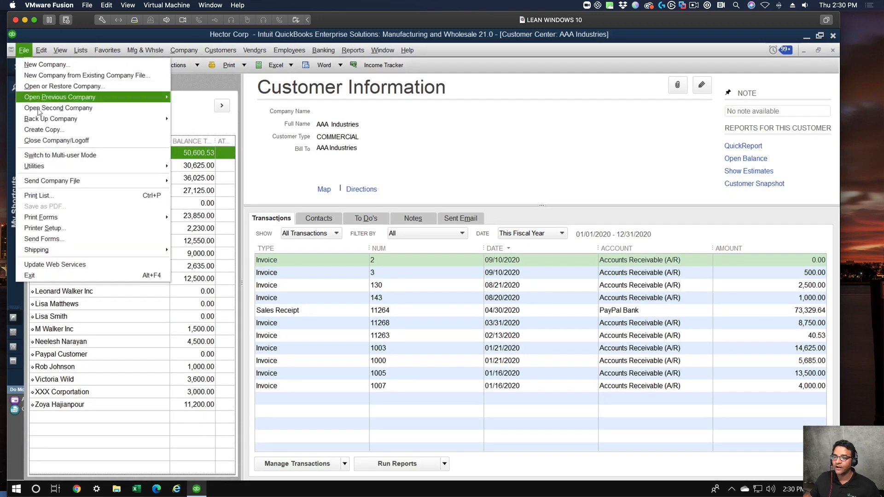
left_click(45, 141)
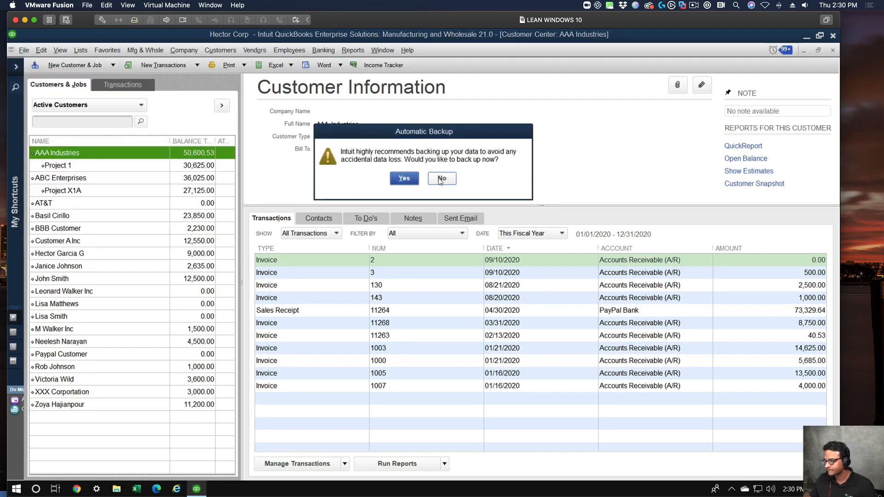
left_click(440, 178)
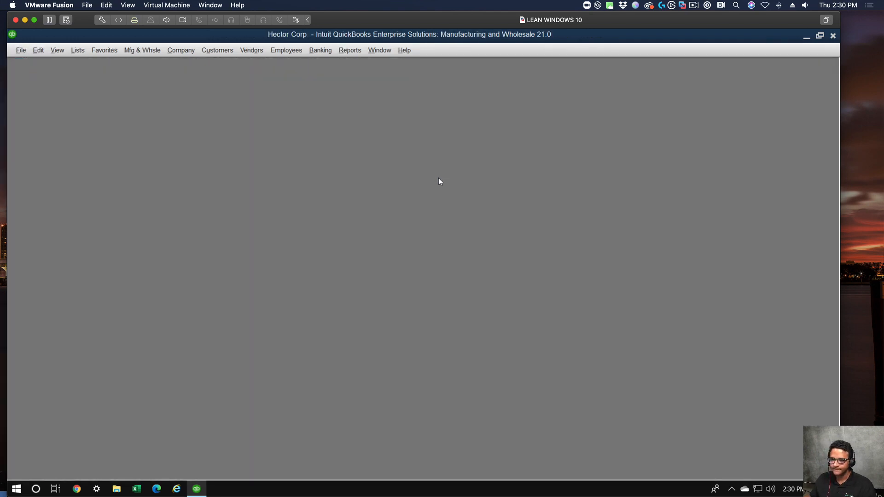
Reopen the Hector Corp company file and log in with the new employee's user name and password.
left_click(585, 200)
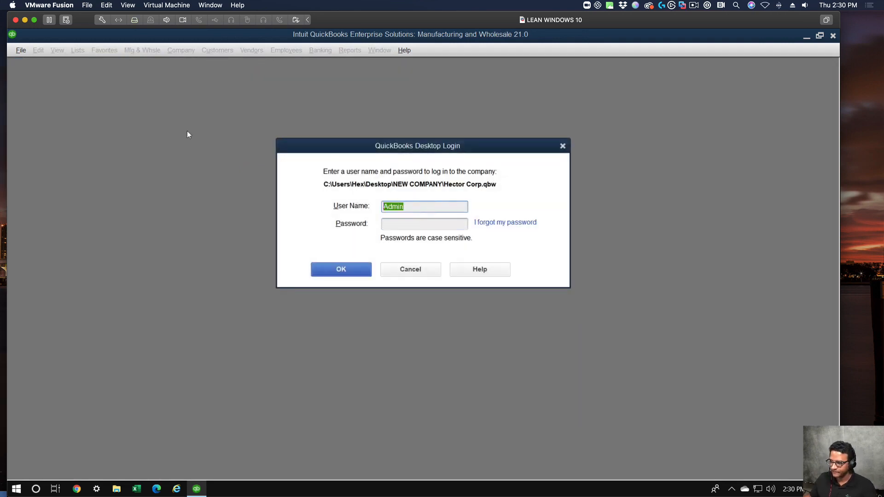
type("Mike")
key("Tab")
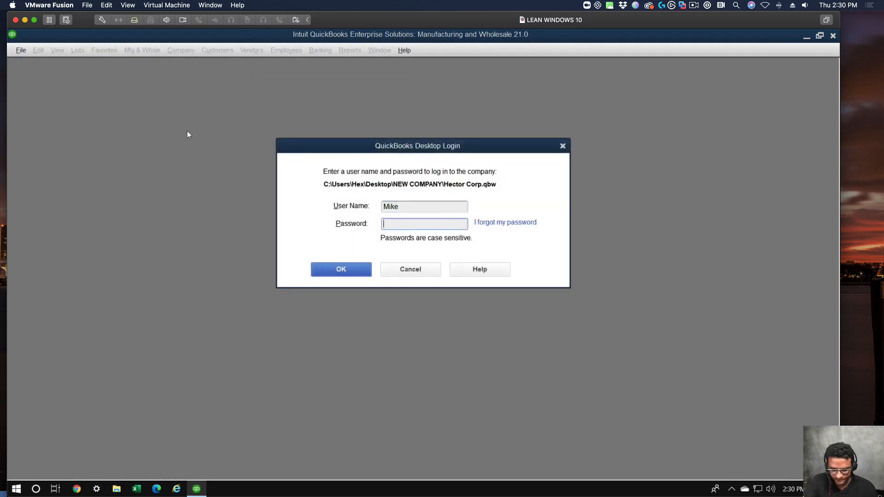
type("•••••••••")
key("Return")
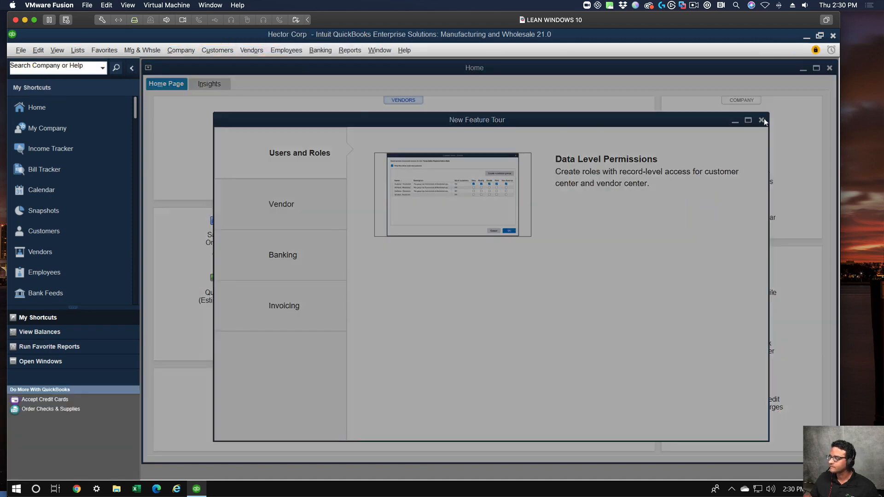
Dismiss the New Feature Tour and view the restricted user's Customer Center with the customer list widened.
left_click(762, 121)
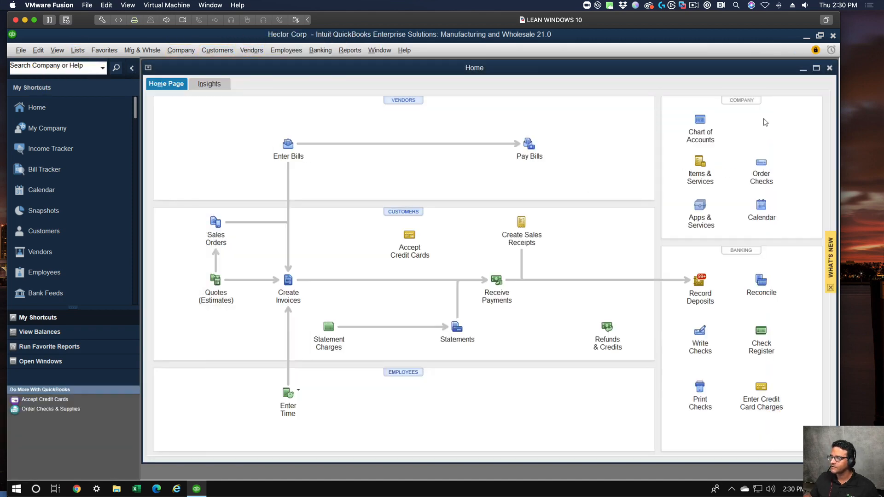
left_click(217, 50)
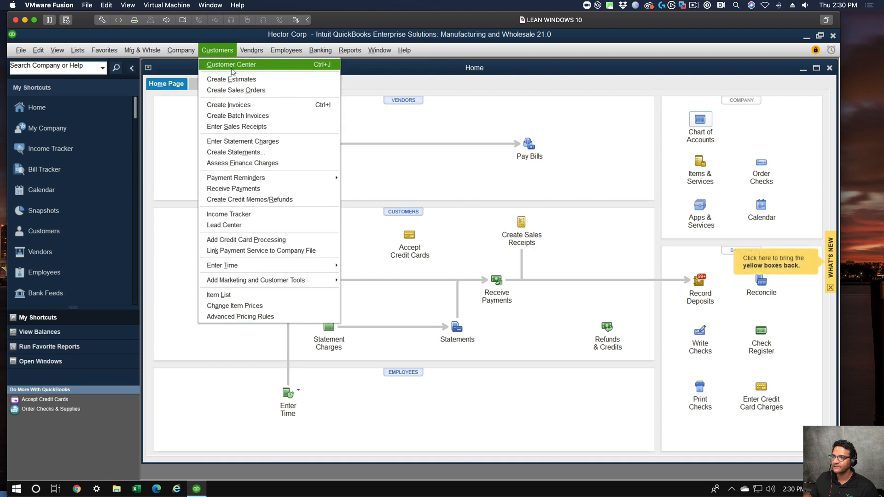
left_click(232, 70)
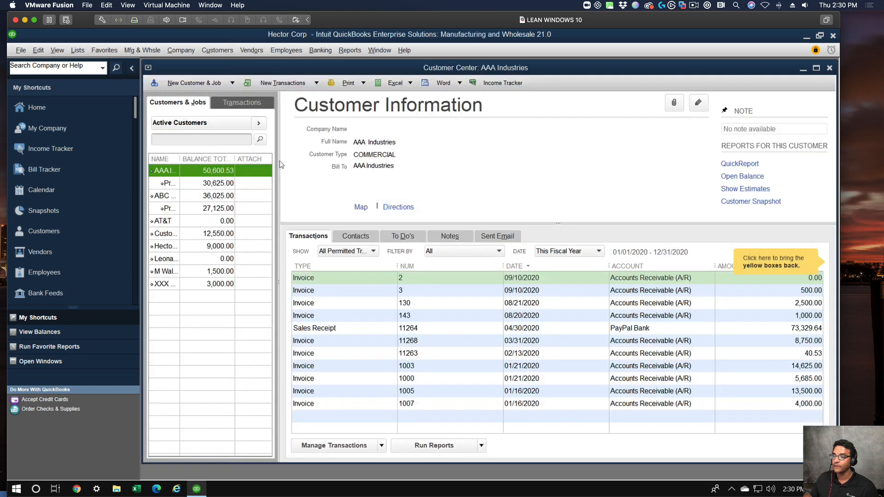
left_click_drag(280, 161, 361, 161)
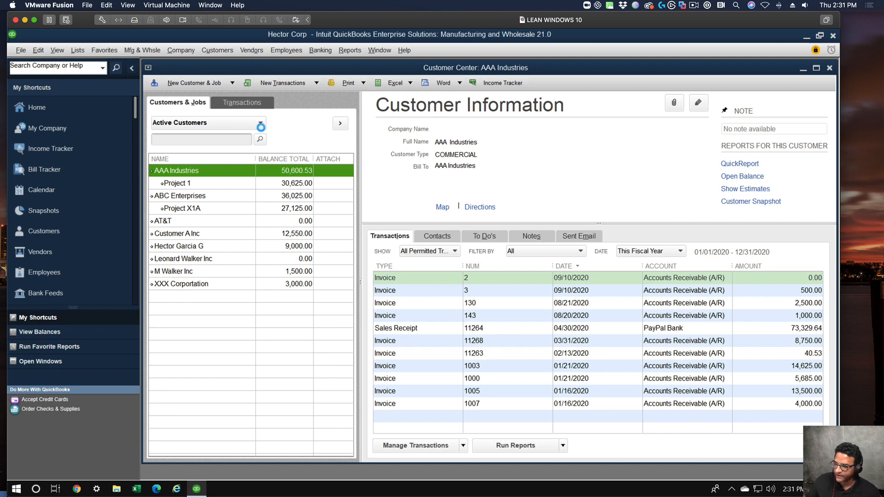
Check which customers the restricted user can choose in a new invoice, and close the invoice without recording it.
key("ctrl+i")
left_click(293, 164)
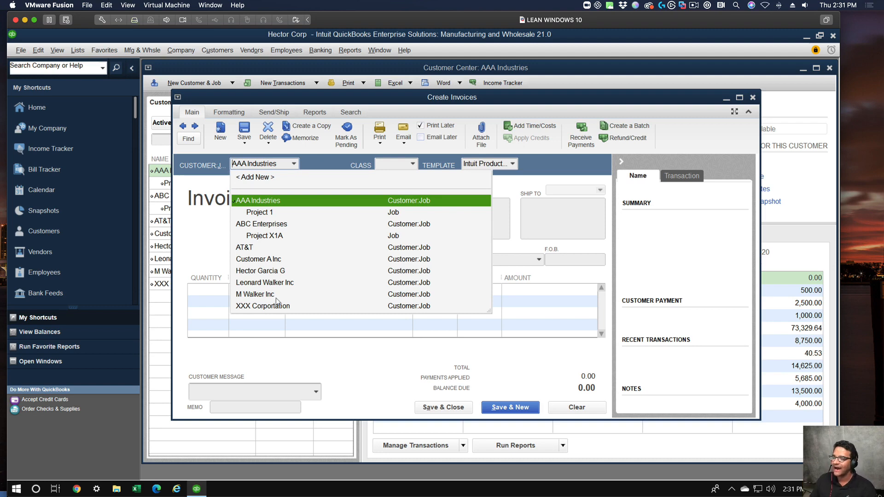
left_click(220, 260)
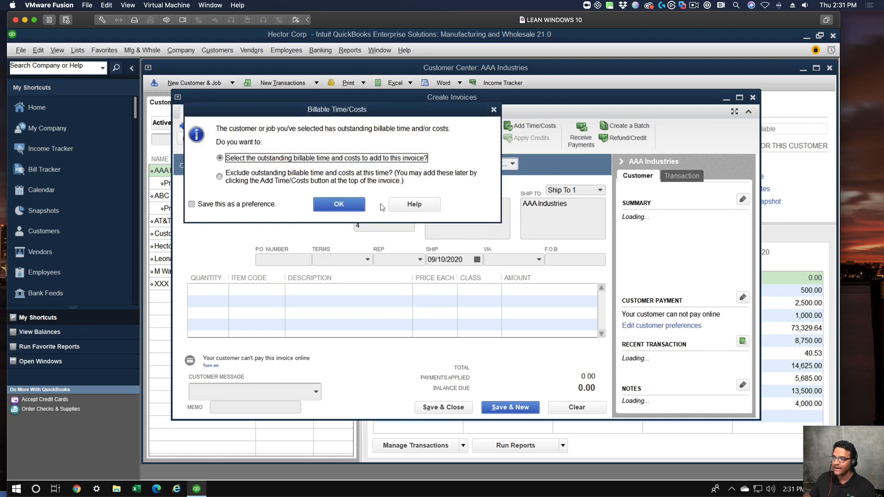
left_click(494, 110)
left_click(754, 98)
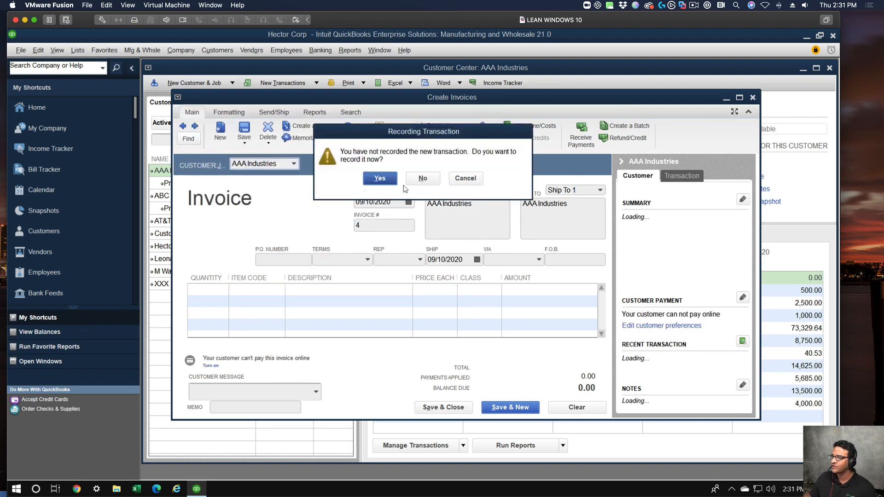
left_click(417, 180)
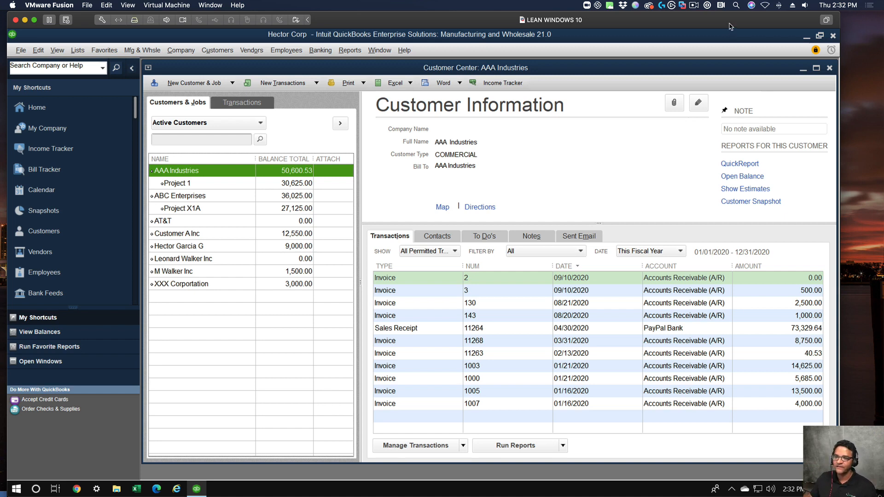
Switch to the Google Slides presentation in Chrome, go to the closing Questions/Comments slide 34, and return to QuickBooks.
mouse_move(729, 26)
left_mouse_down()
mouse_move(719, 44)
mouse_move(726, 38)
left_mouse_up()
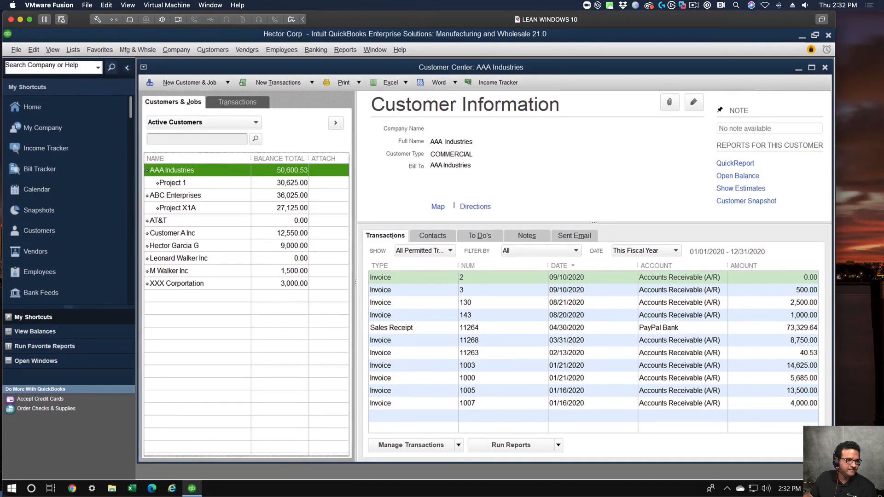
key("super+Tab")
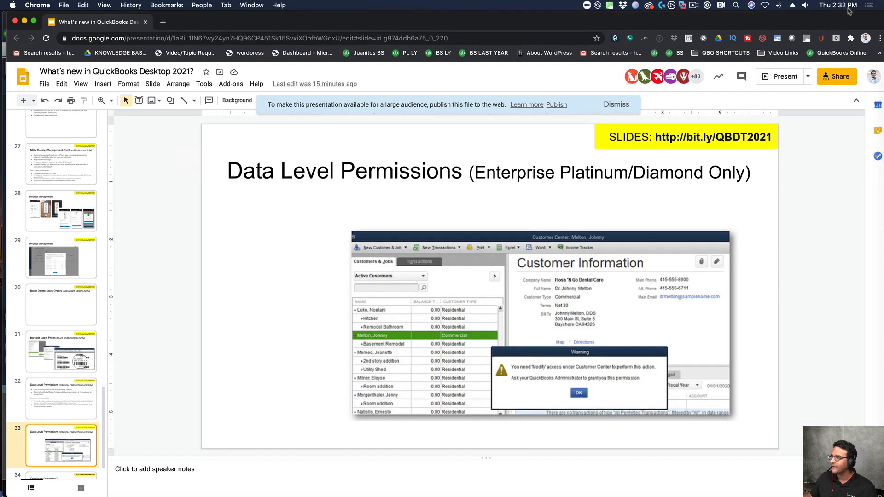
scroll(55, 459, "down", 2)
left_click(60, 450)
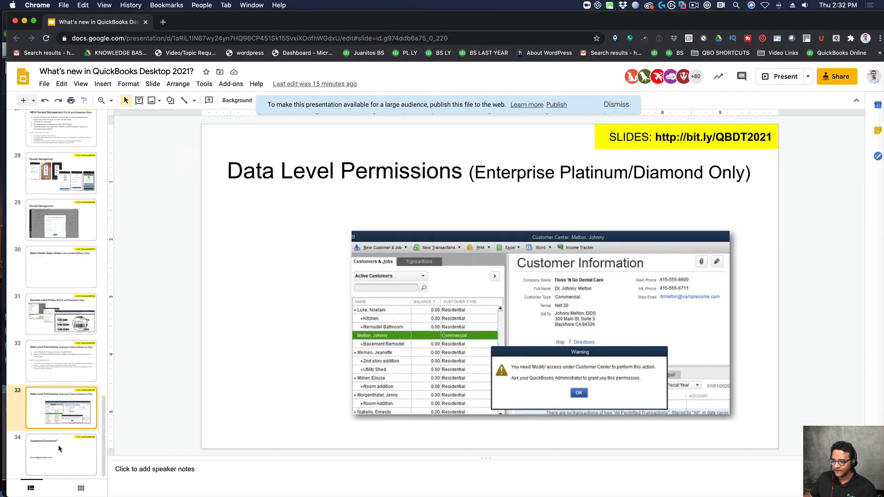
key("super+Tab")
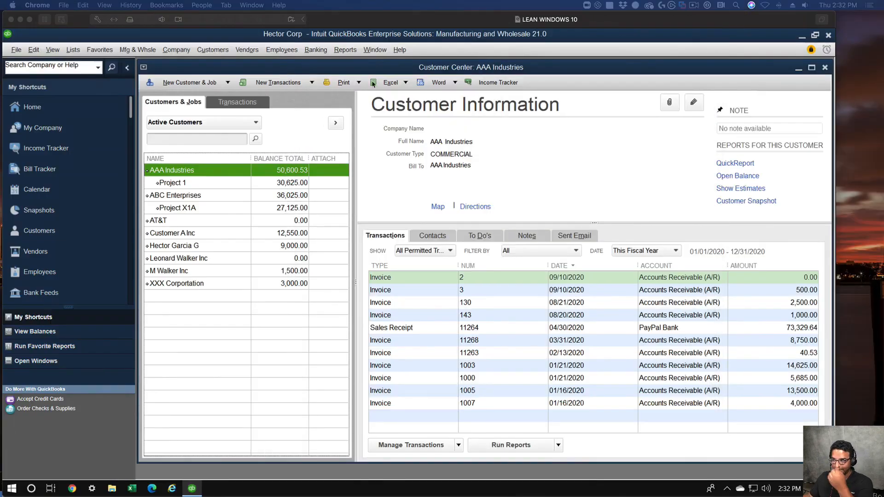
Try to open Receipt Management from the vendor features as the restricted user, and dismiss the warning.
left_click(177, 51)
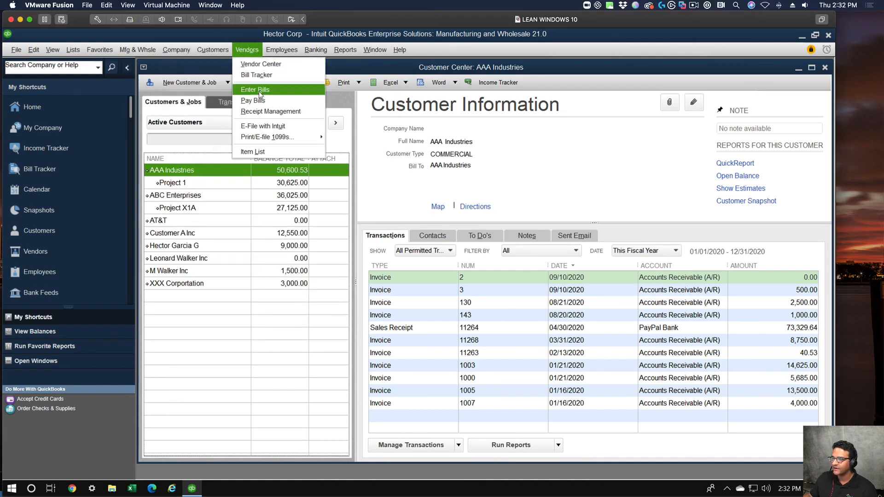
left_click(261, 114)
left_click(419, 187)
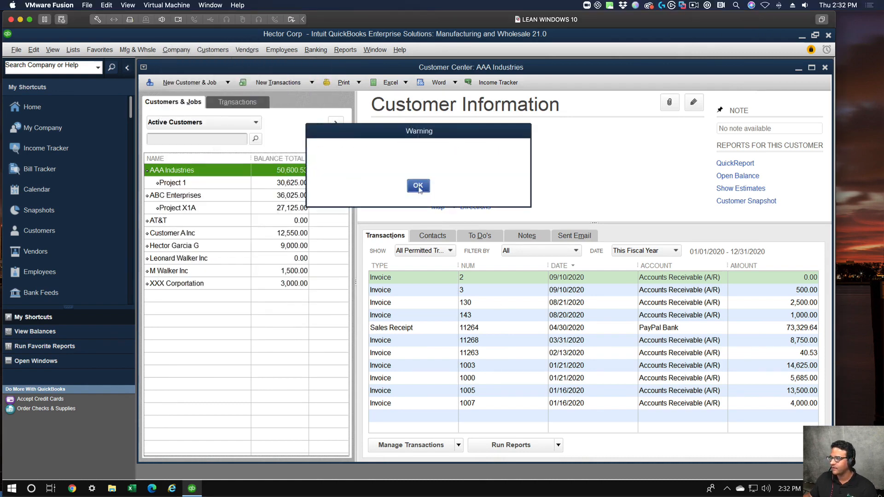
Close the company file, reopen Hector Corp and log in with the user name Admin and the account password.
left_click(20, 50)
left_click(36, 140)
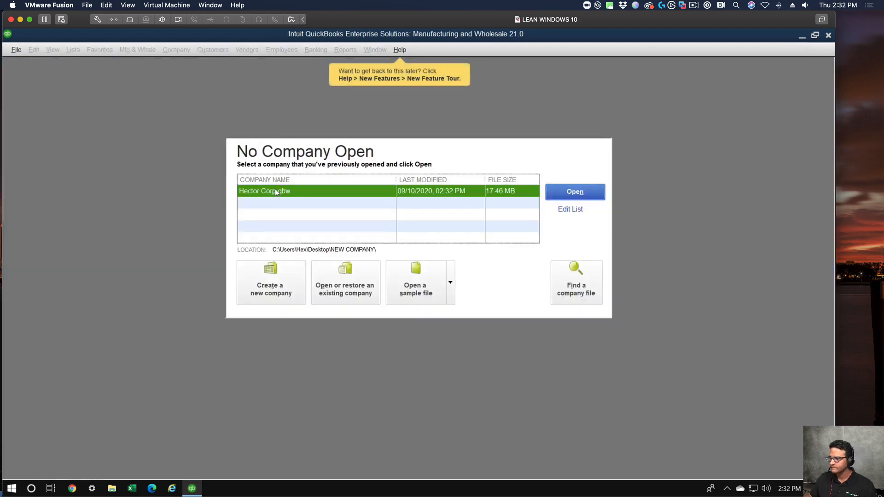
double_click(436, 191)
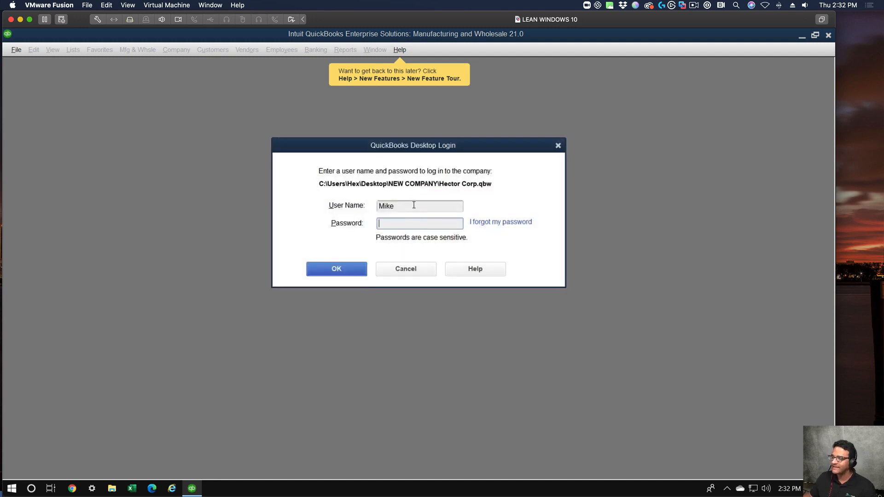
type("Admin")
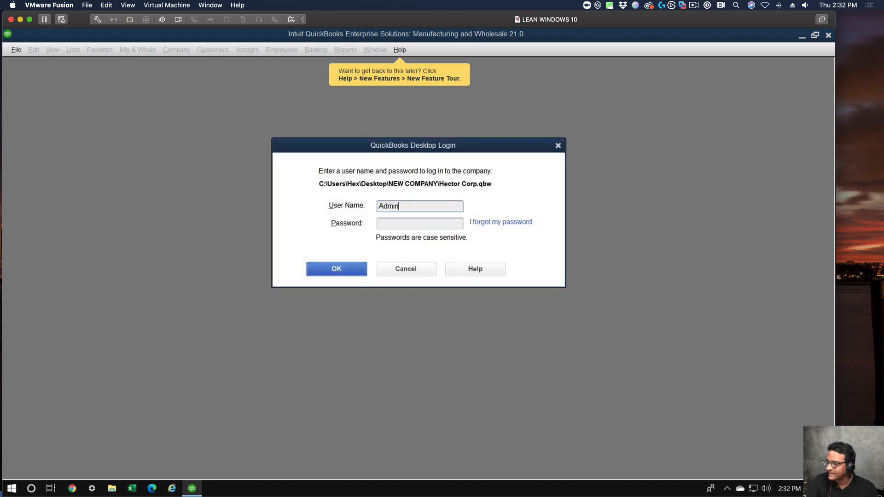
key("Tab")
type("•••••••••")
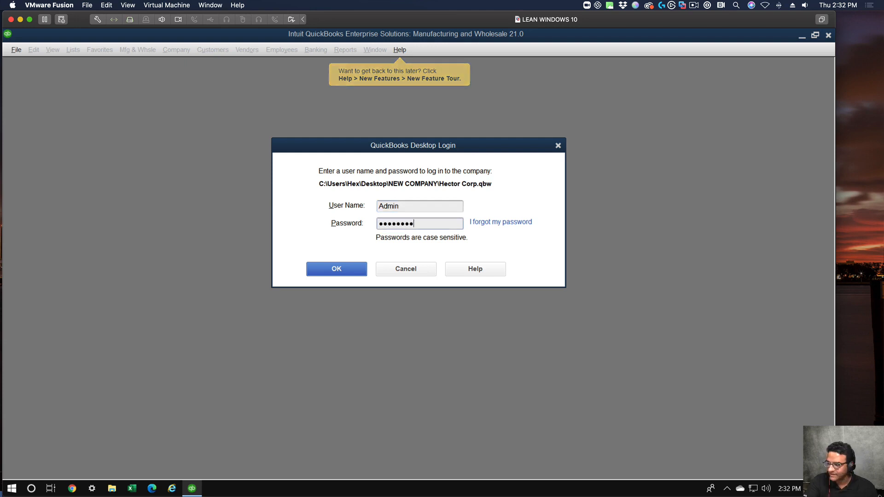
key("Return")
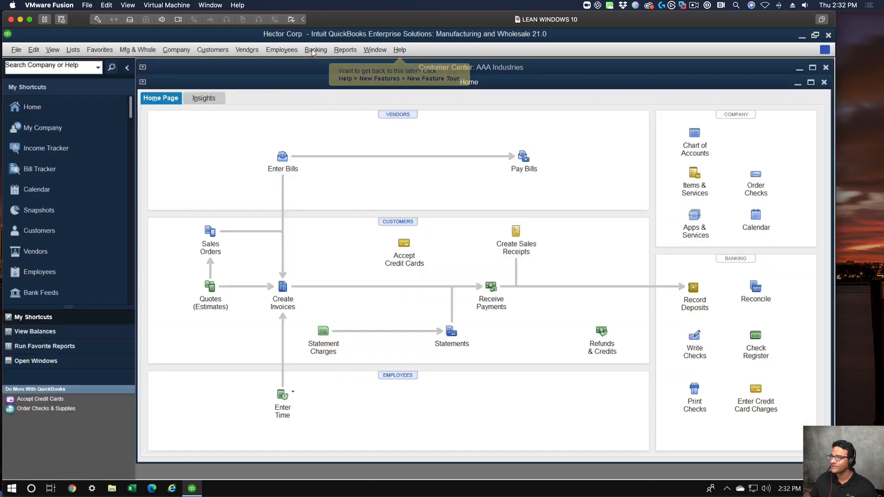
Open Receipt Management, identifying as the admin for the Intuit account, maximize it, and view the Reviewed and For review lists.
left_click(245, 44)
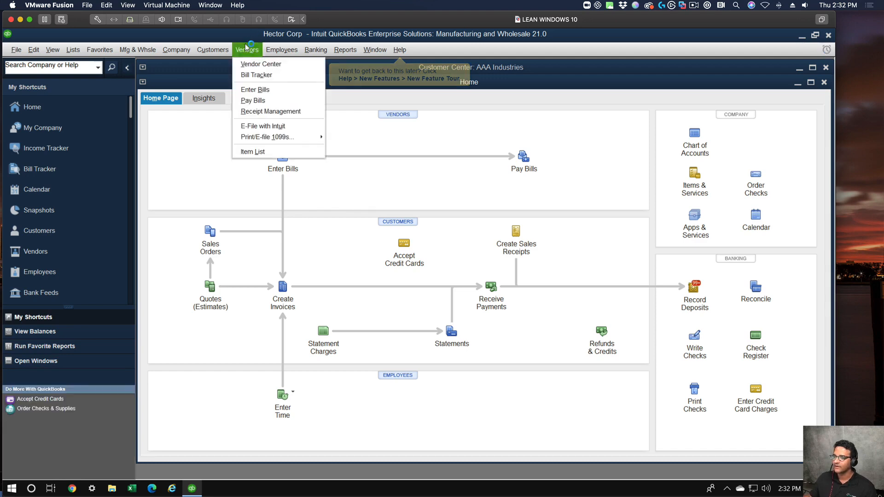
left_click(273, 99)
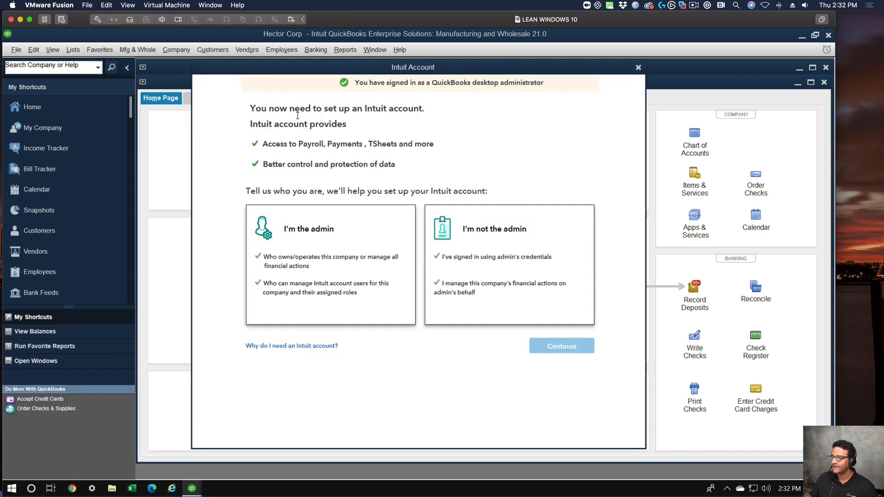
left_click(318, 262)
left_click(548, 344)
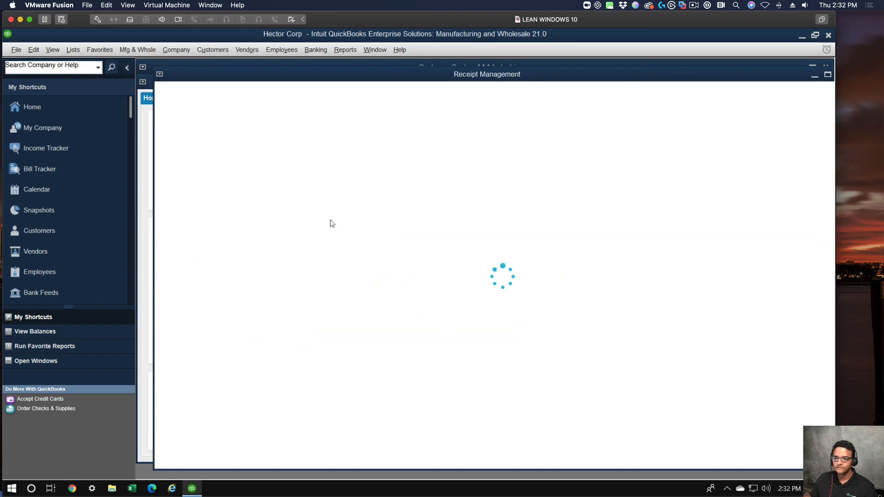
double_click(327, 76)
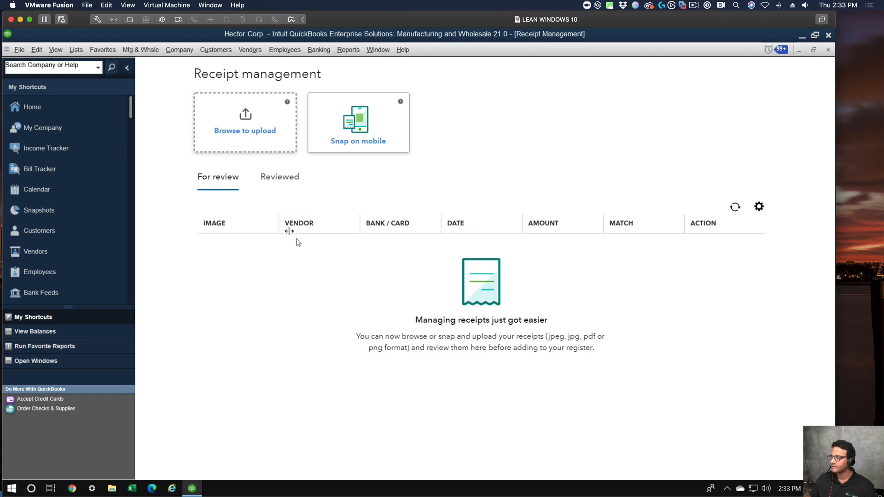
left_click(278, 183)
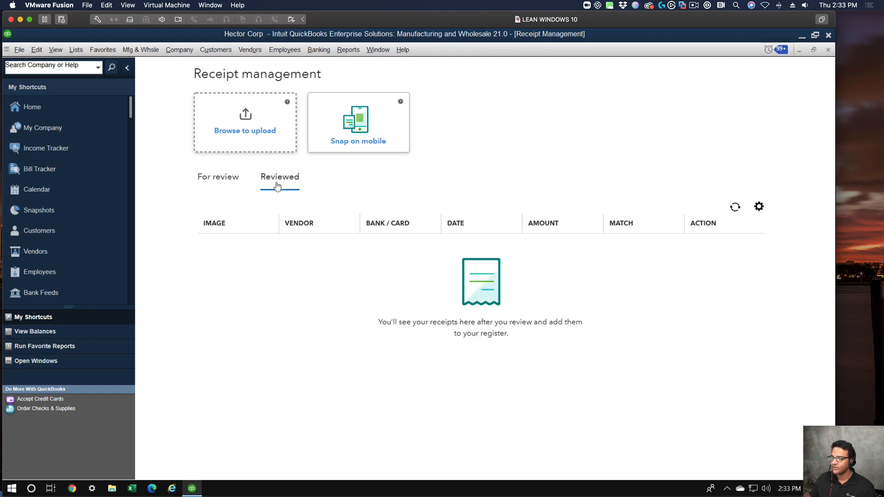
left_click(215, 178)
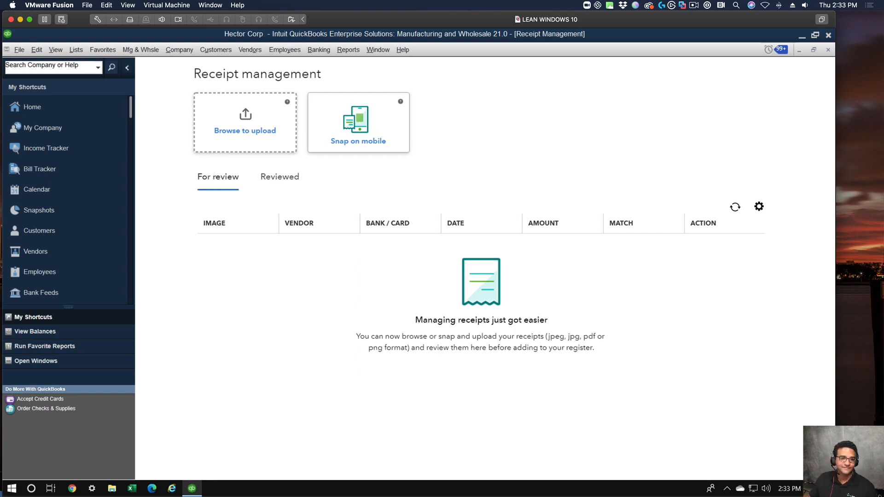
Switch to the Google Slides window in Chrome, shift it down to uncover QuickBooks, and return to QuickBooks.
left_click_drag(0, 76, 454, 27)
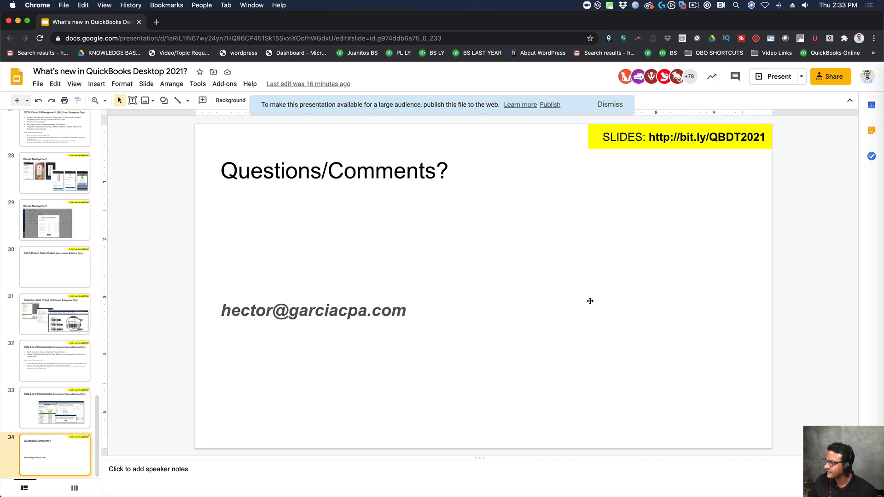
double_click(486, 18)
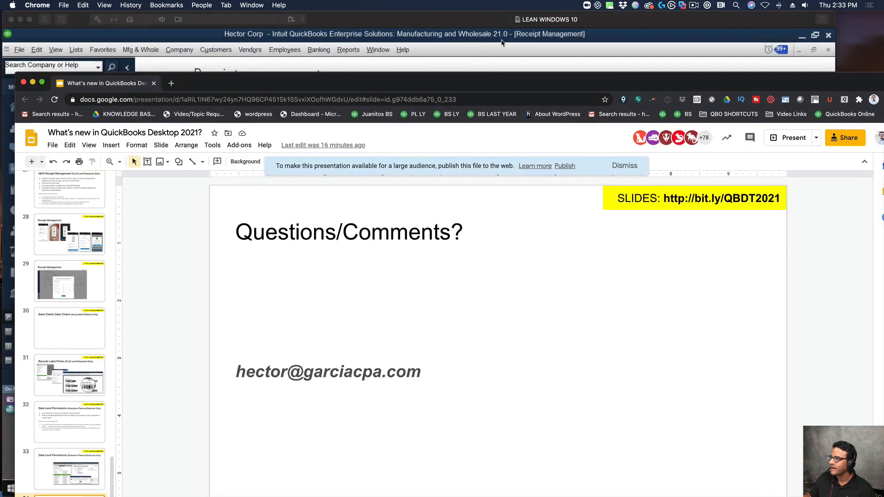
left_click(497, 17)
Upload the receipt image paper-cash-sell-receipt-vector-23876532 from the receipts folder to Receipt Management.
left_click(253, 108)
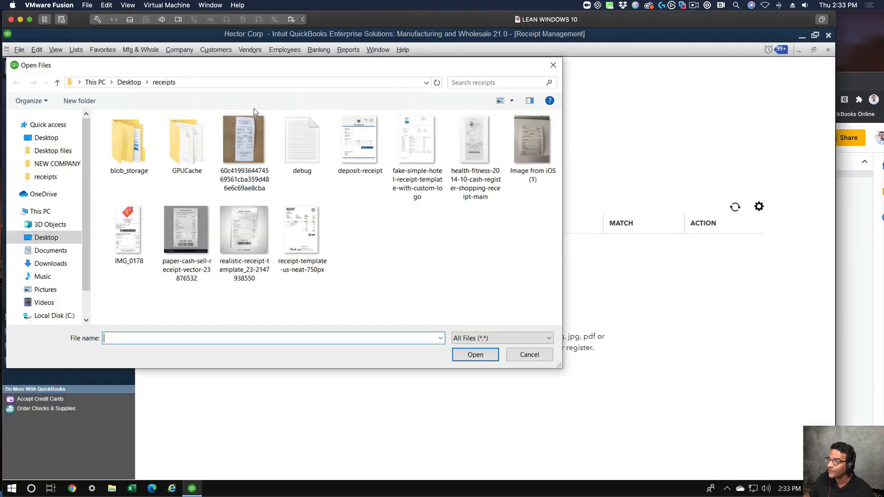
left_click(185, 226)
left_click(474, 356)
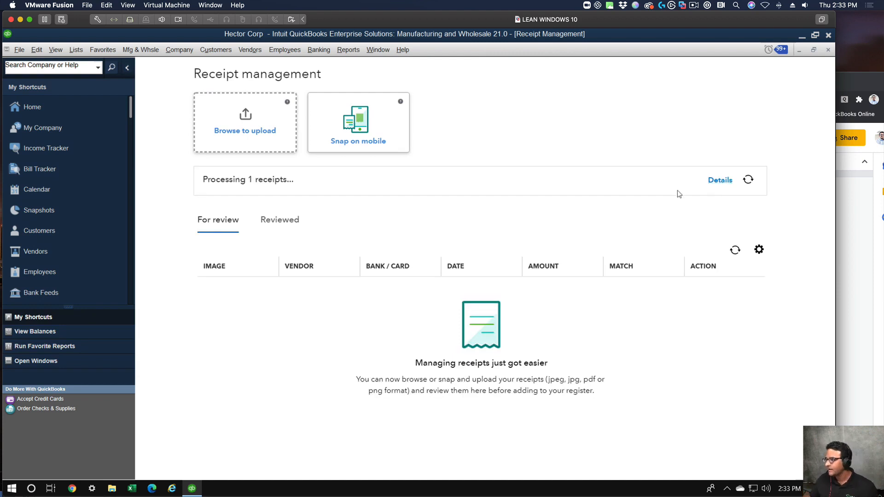
Switch to the Google Slides presentation in Chrome and start the slideshow on the closing Questions/Comments slide 34.
left_click_drag(862, 86, 825, 42)
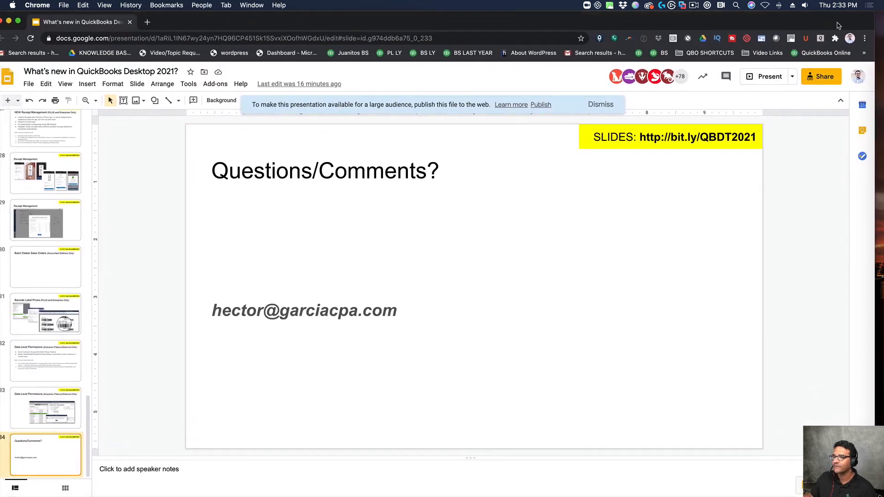
key("super+Return")
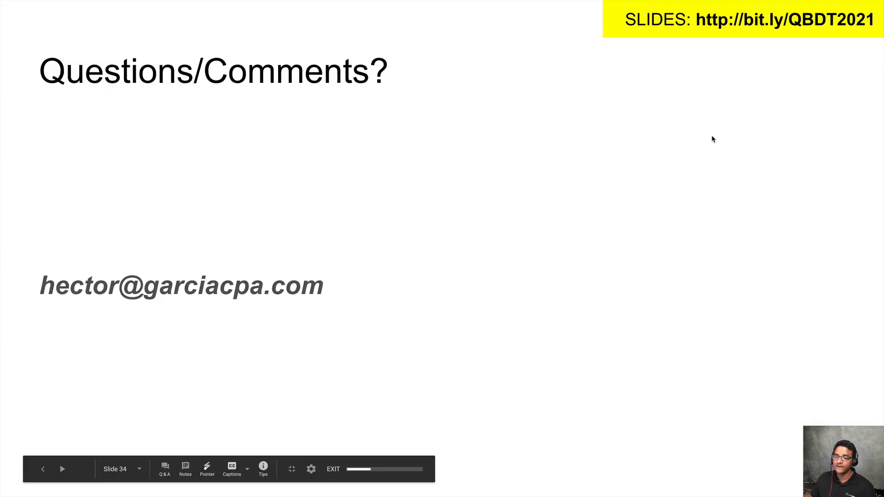